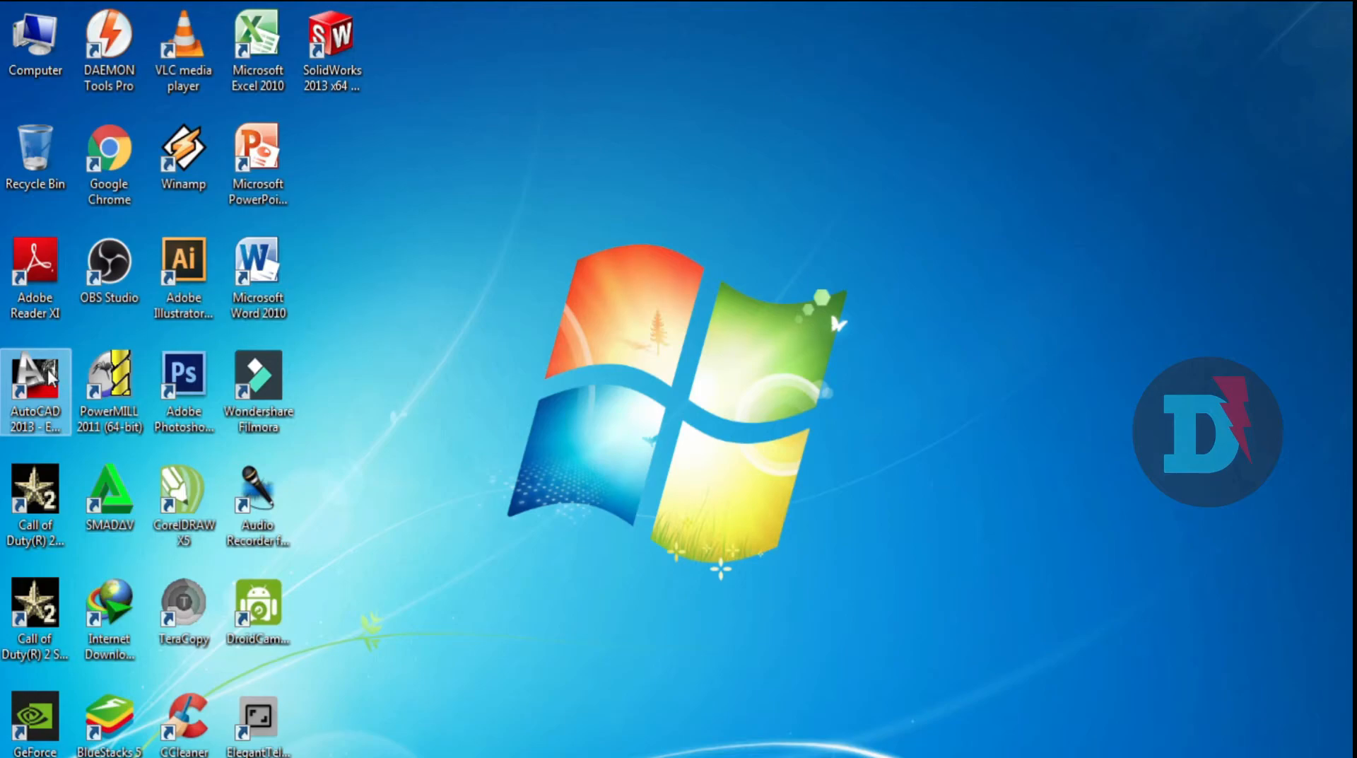
Step: Launch AutoCAD 2013 from the desktop and close its Welcome window
double_click(49, 375)
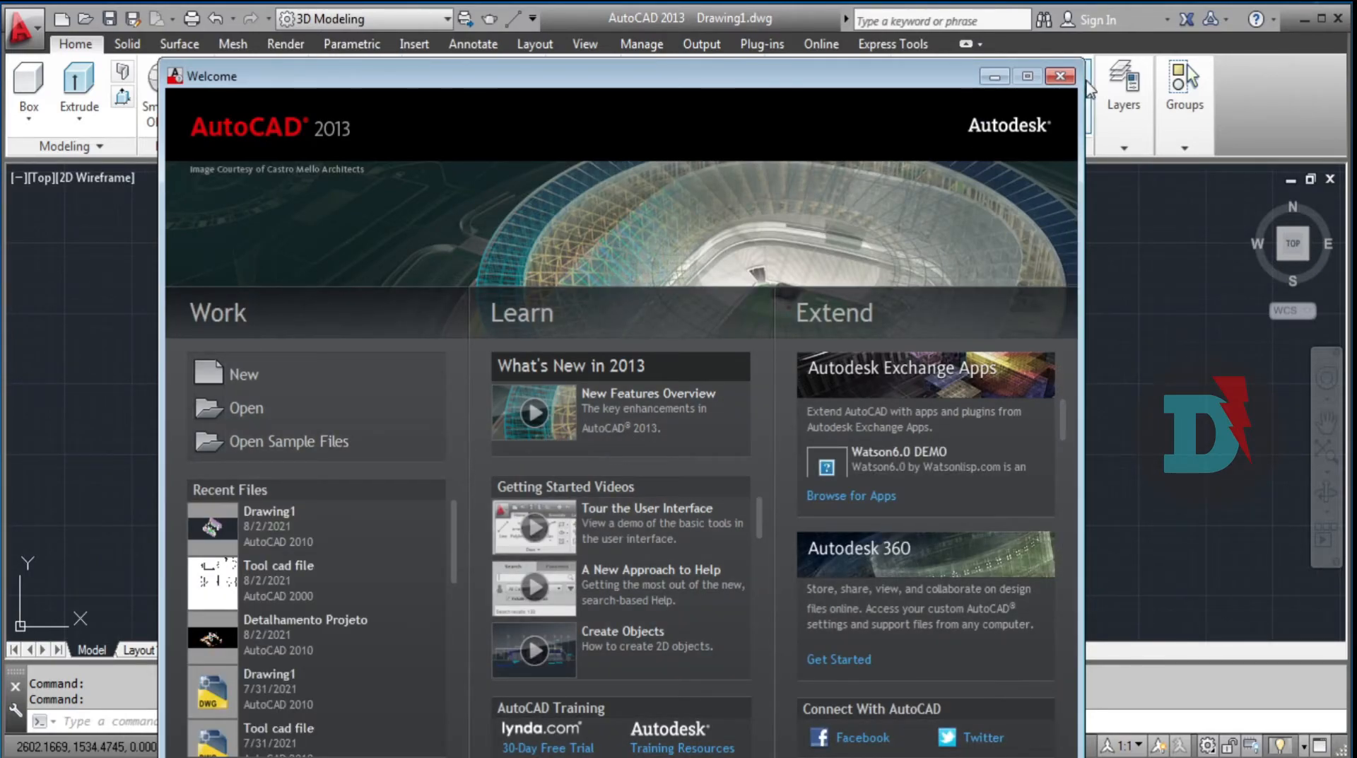
left_click(1061, 76)
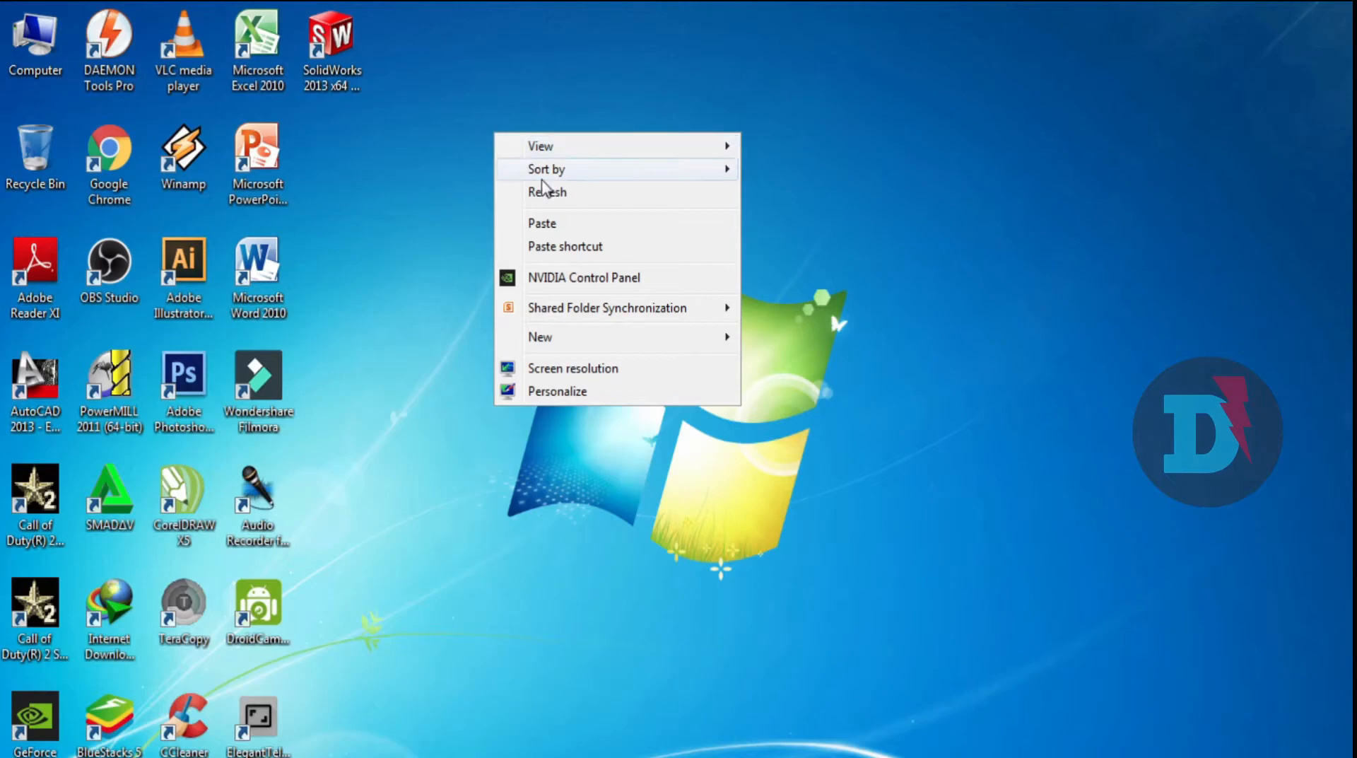
left_click(545, 190)
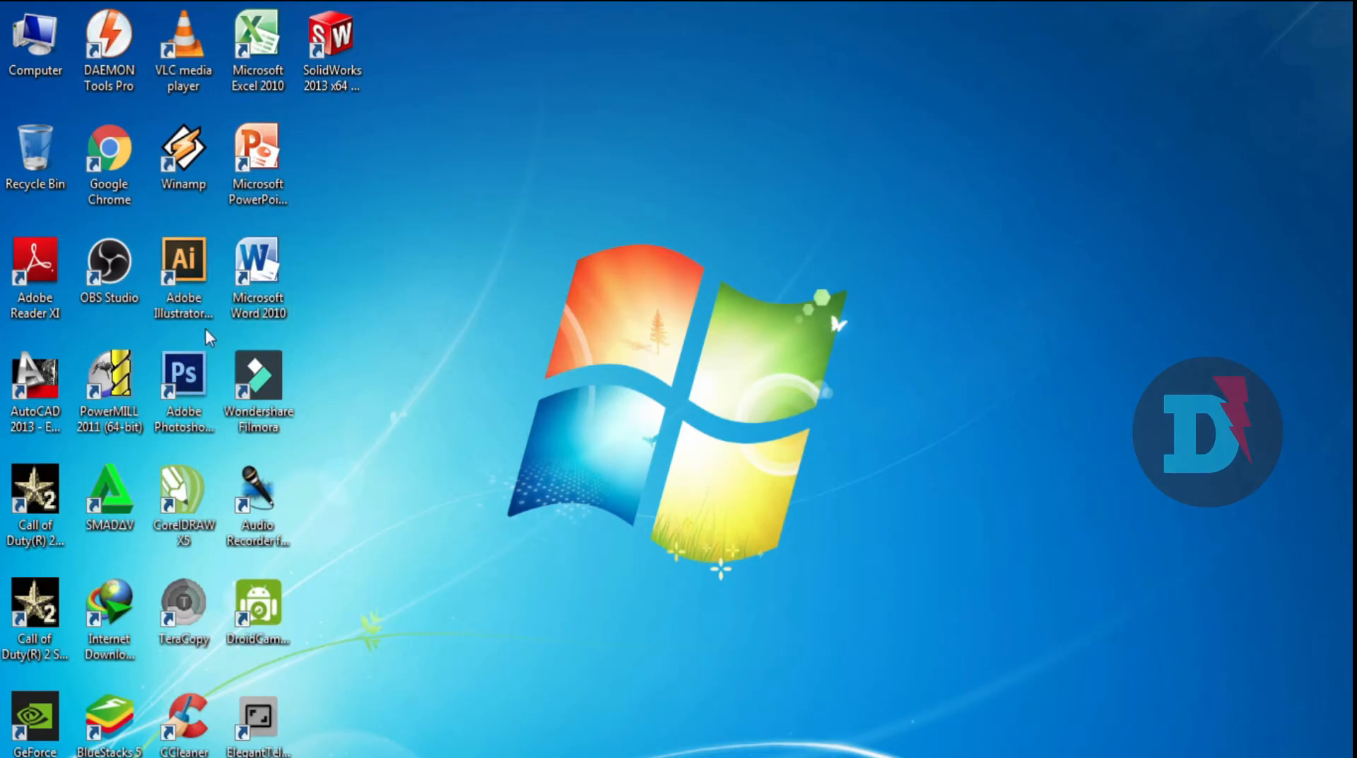
double_click(50, 376)
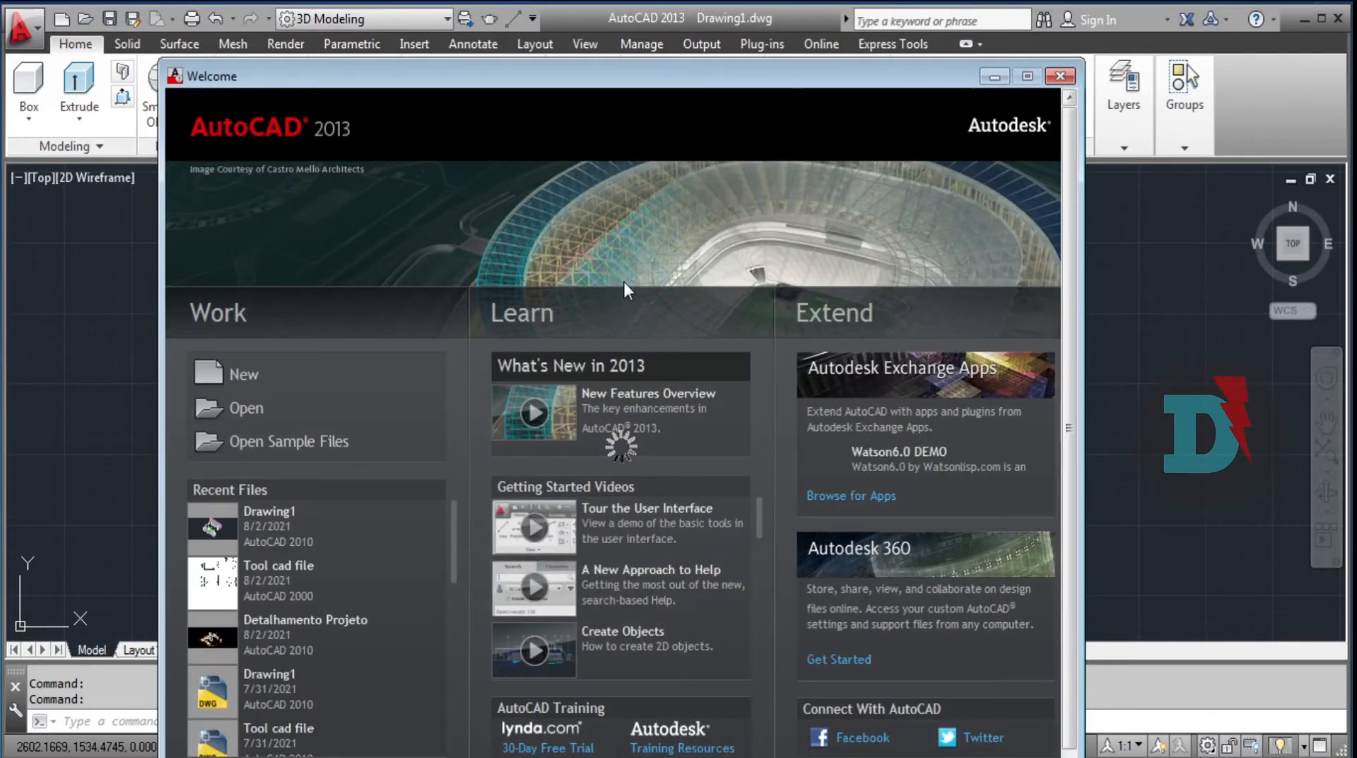
left_click(1060, 76)
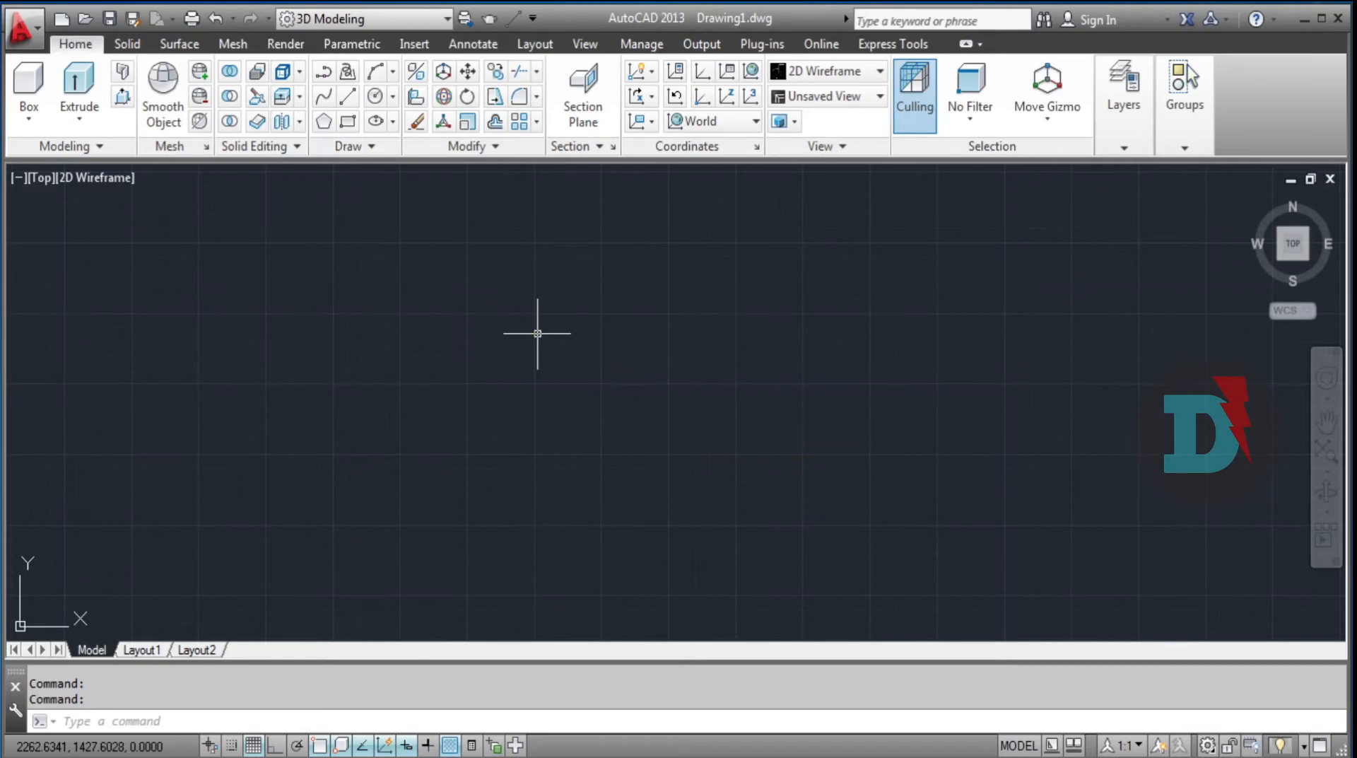
Step: Create a new drawing from the Manufacturing Imperial template in the SheetSets folder
left_click(32, 31)
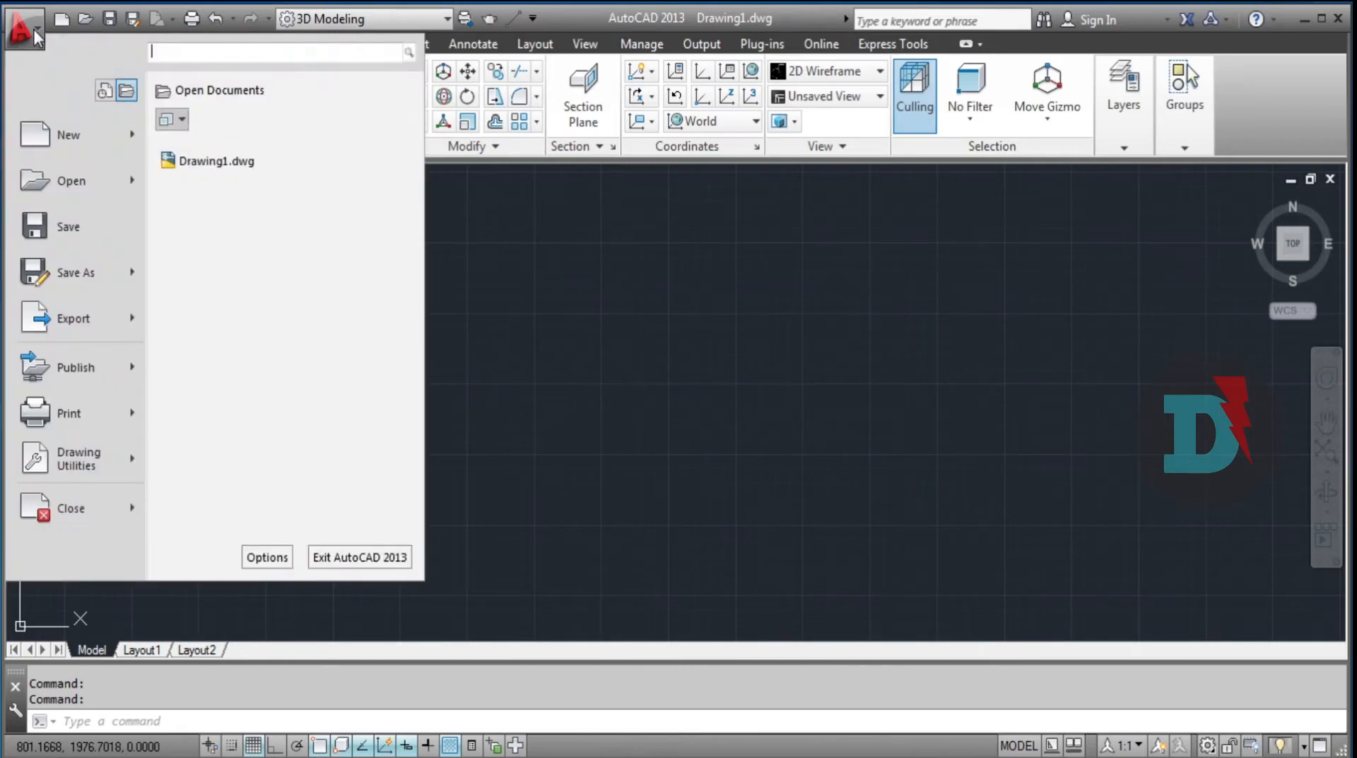
left_click(68, 136)
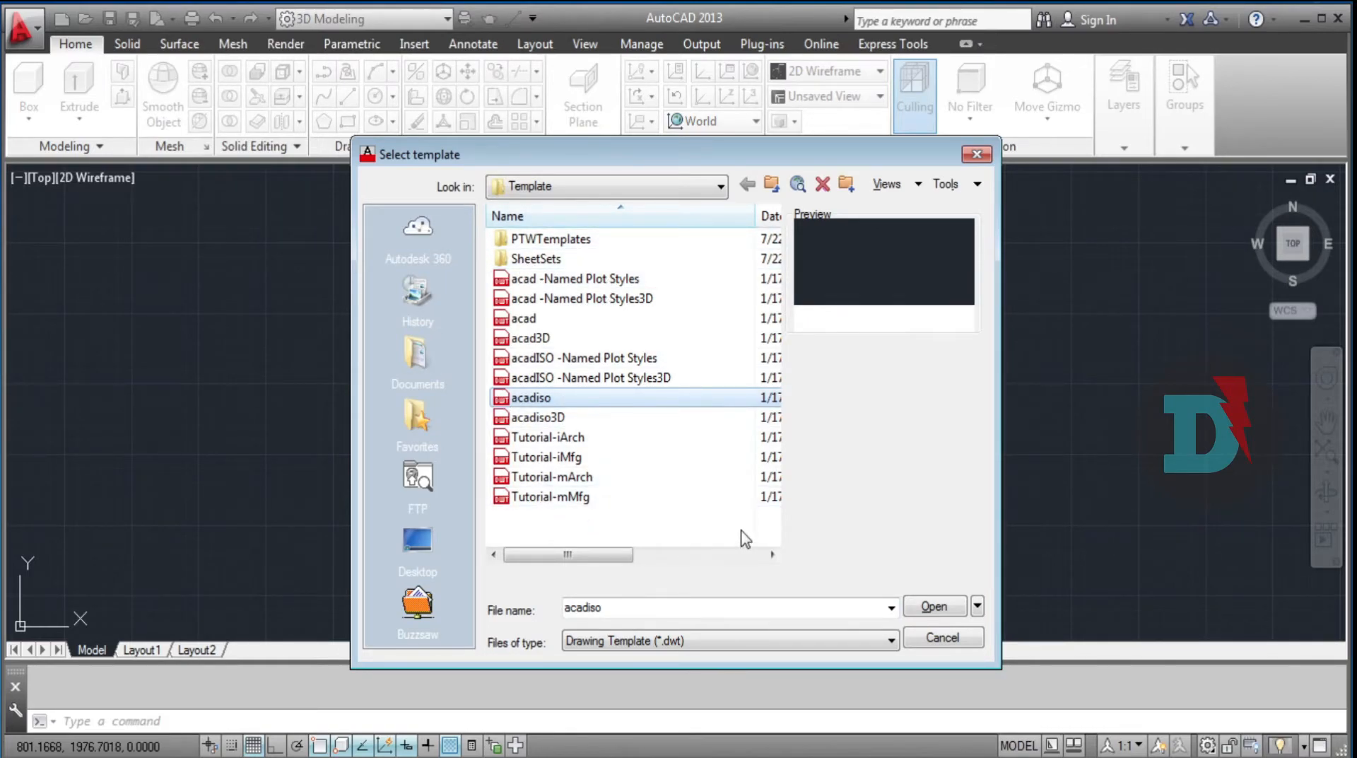
left_click(556, 260)
double_click(555, 260)
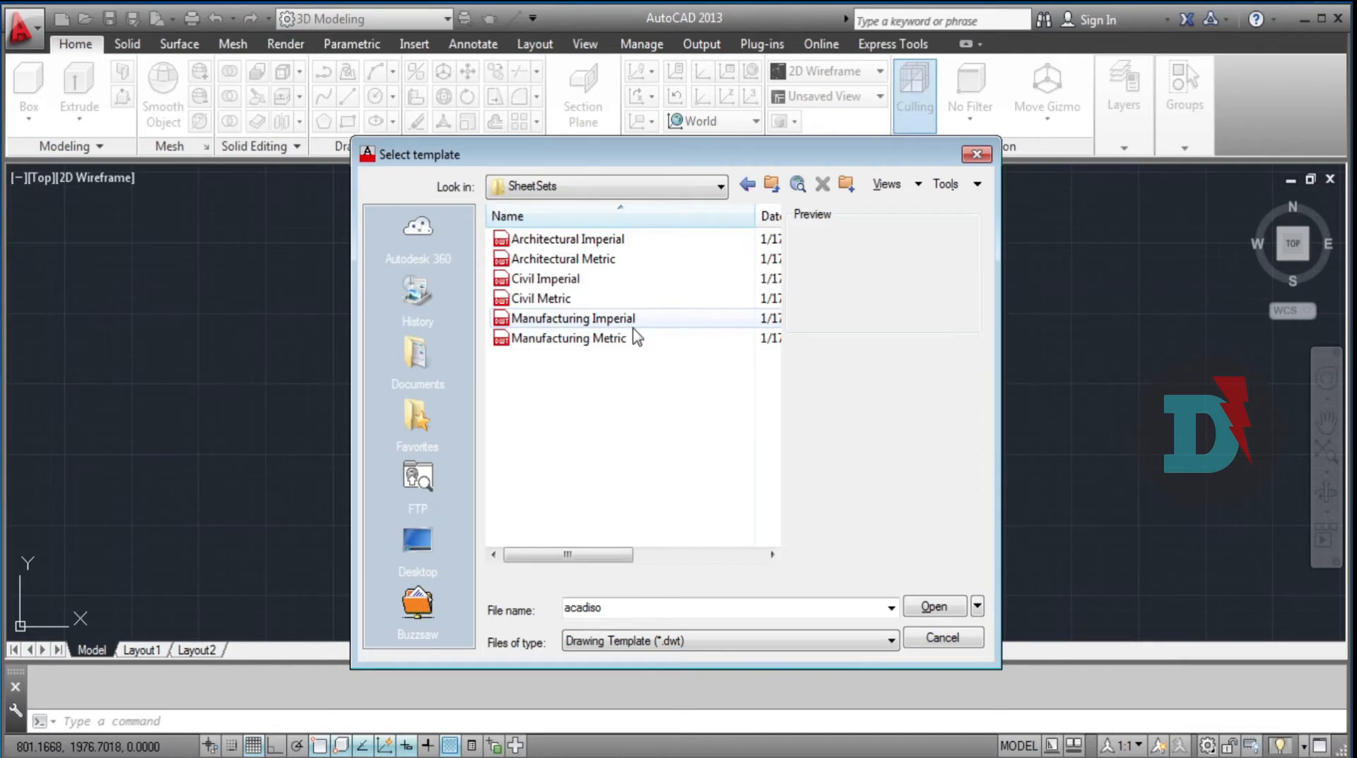
left_click(557, 322)
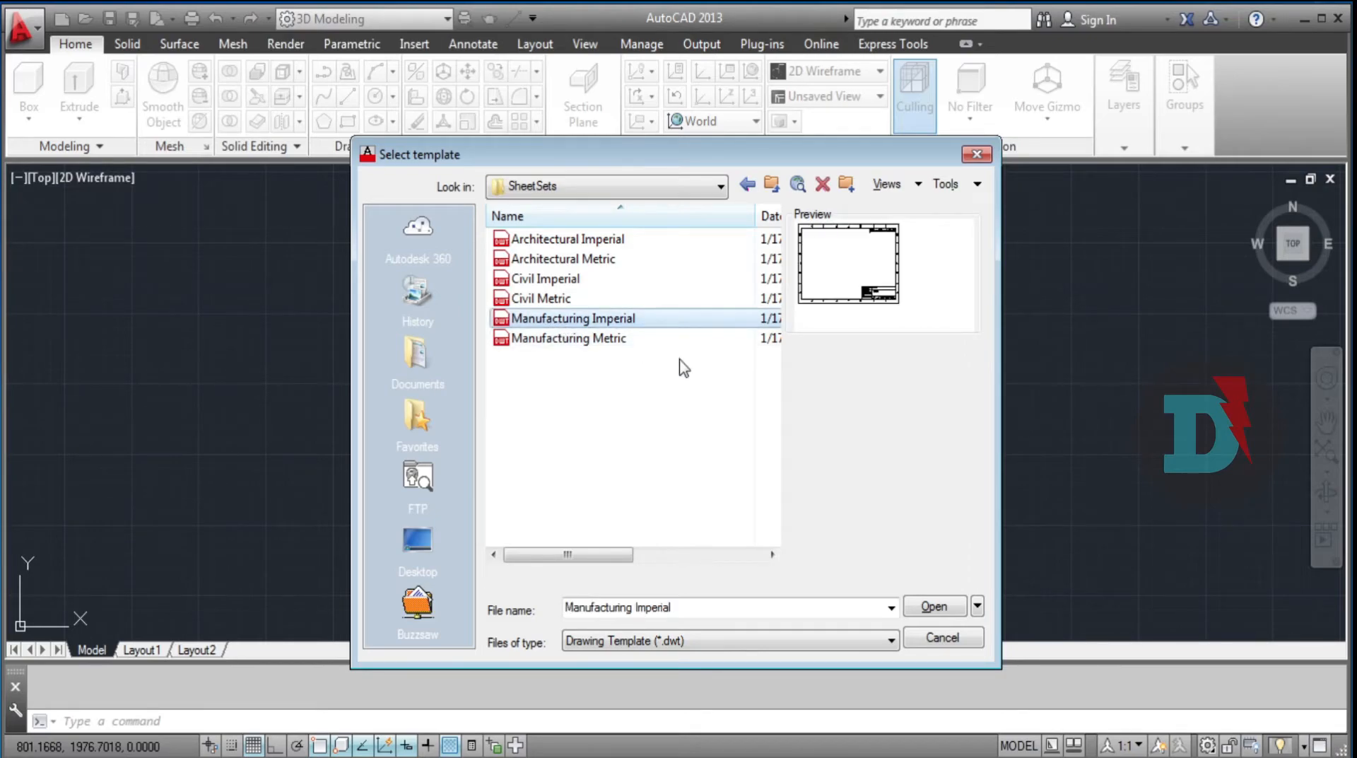
left_click(943, 606)
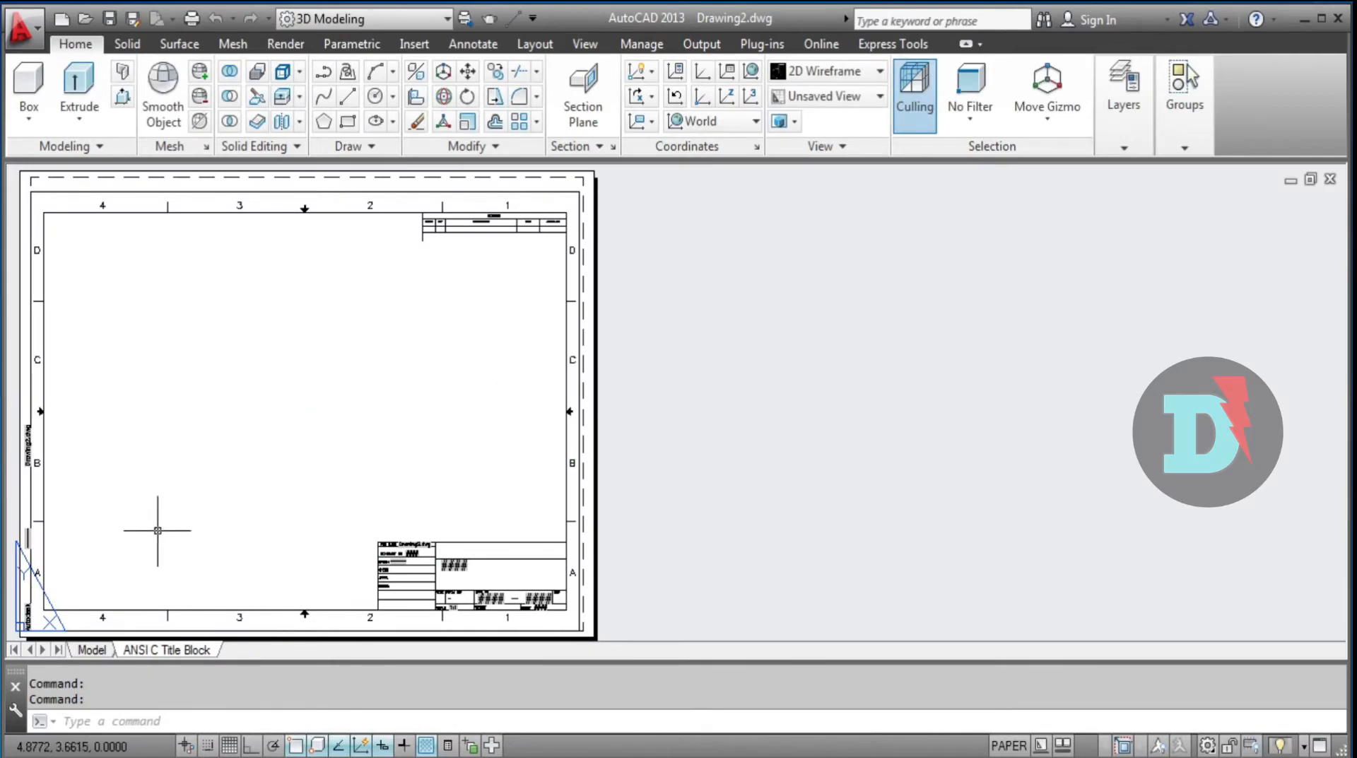
Step: Switch from the ANSI C Title Block layout to model space
scroll(217, 248, "up", 2)
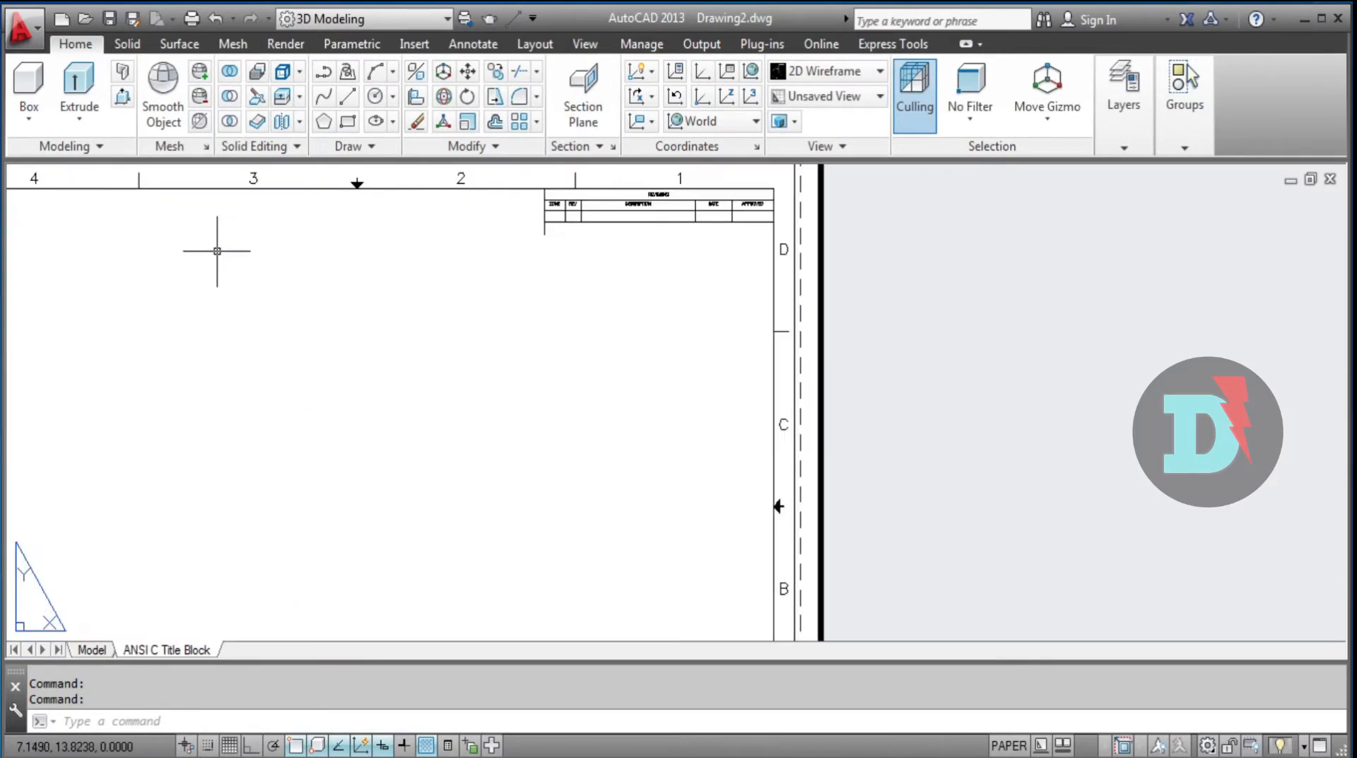
scroll(240, 250, "down", 4)
scroll(227, 268, "up", 2)
middle_click_drag(227, 268, 550, 301)
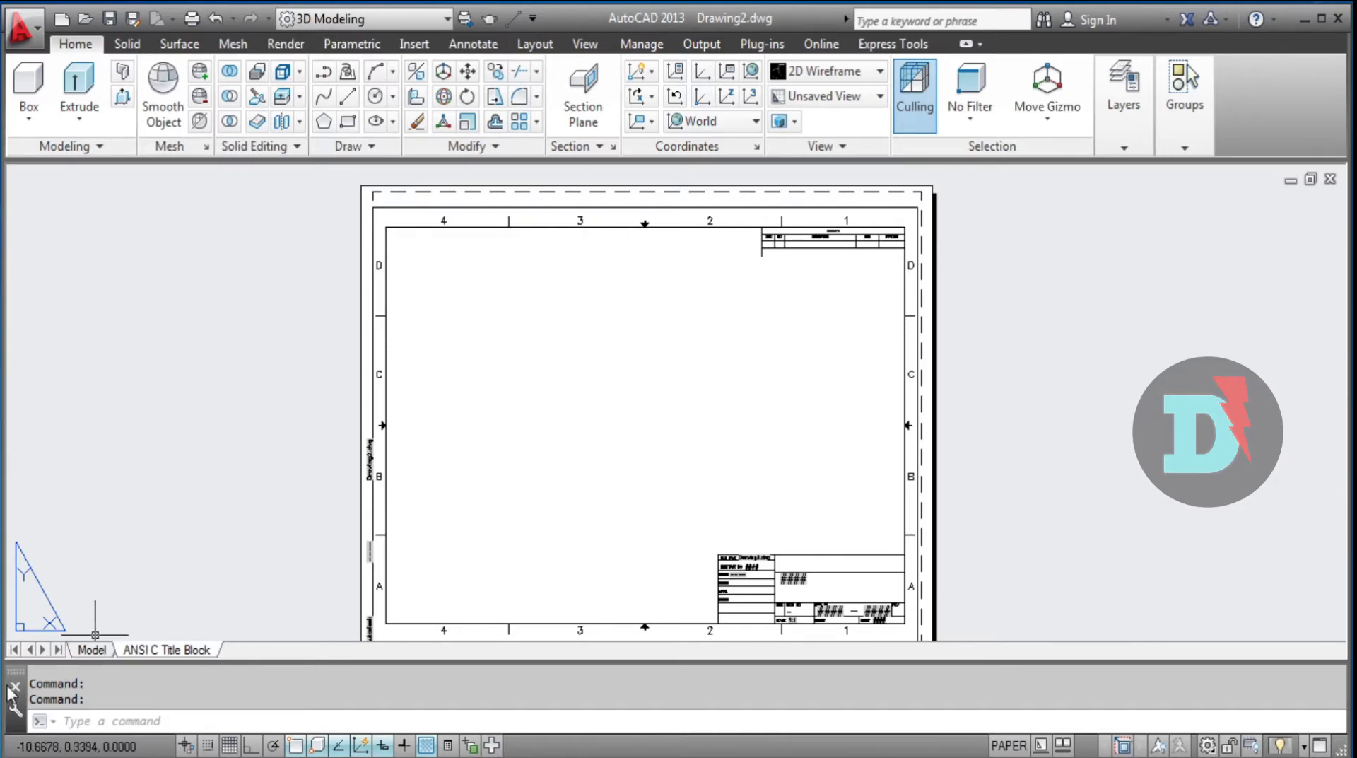
left_click(91, 649)
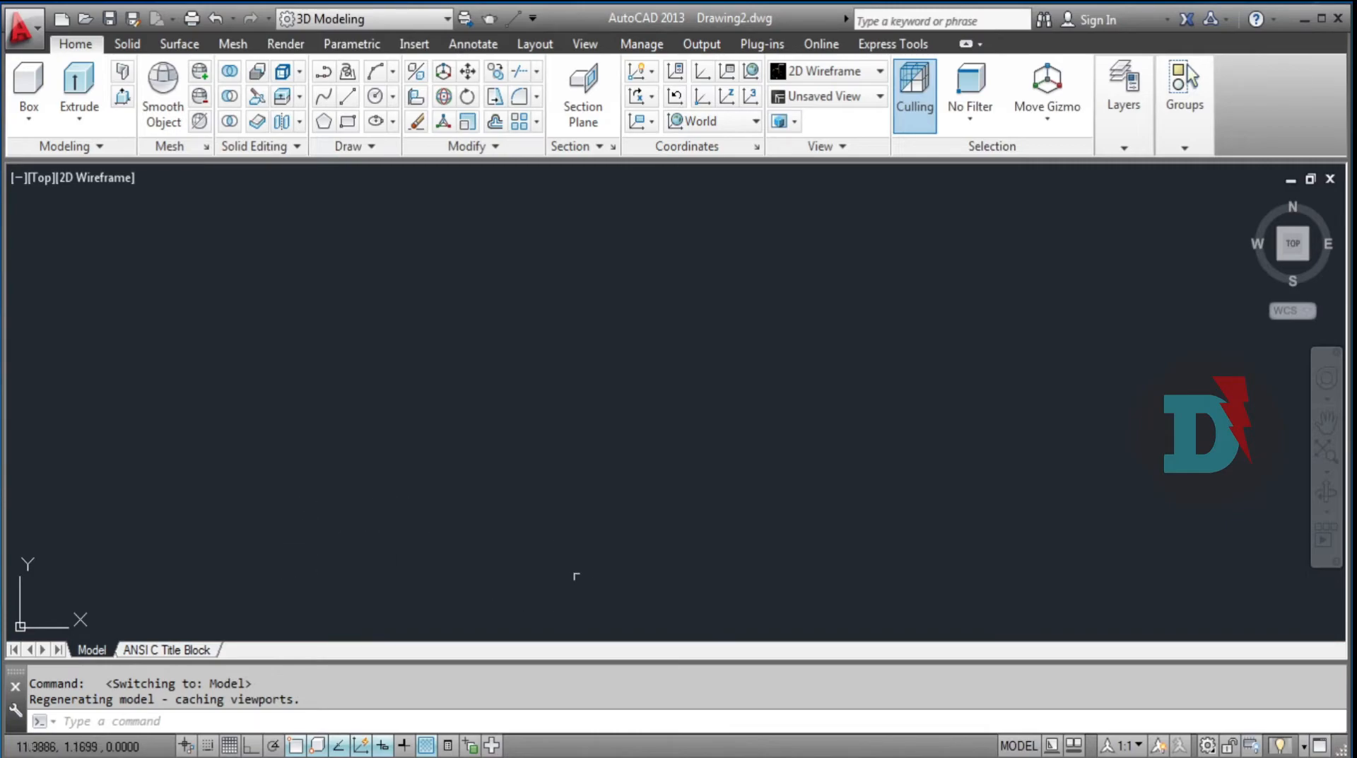
Step: Switch the workspace to AutoCAD Classic and back to 3D Modeling
left_click(1208, 747)
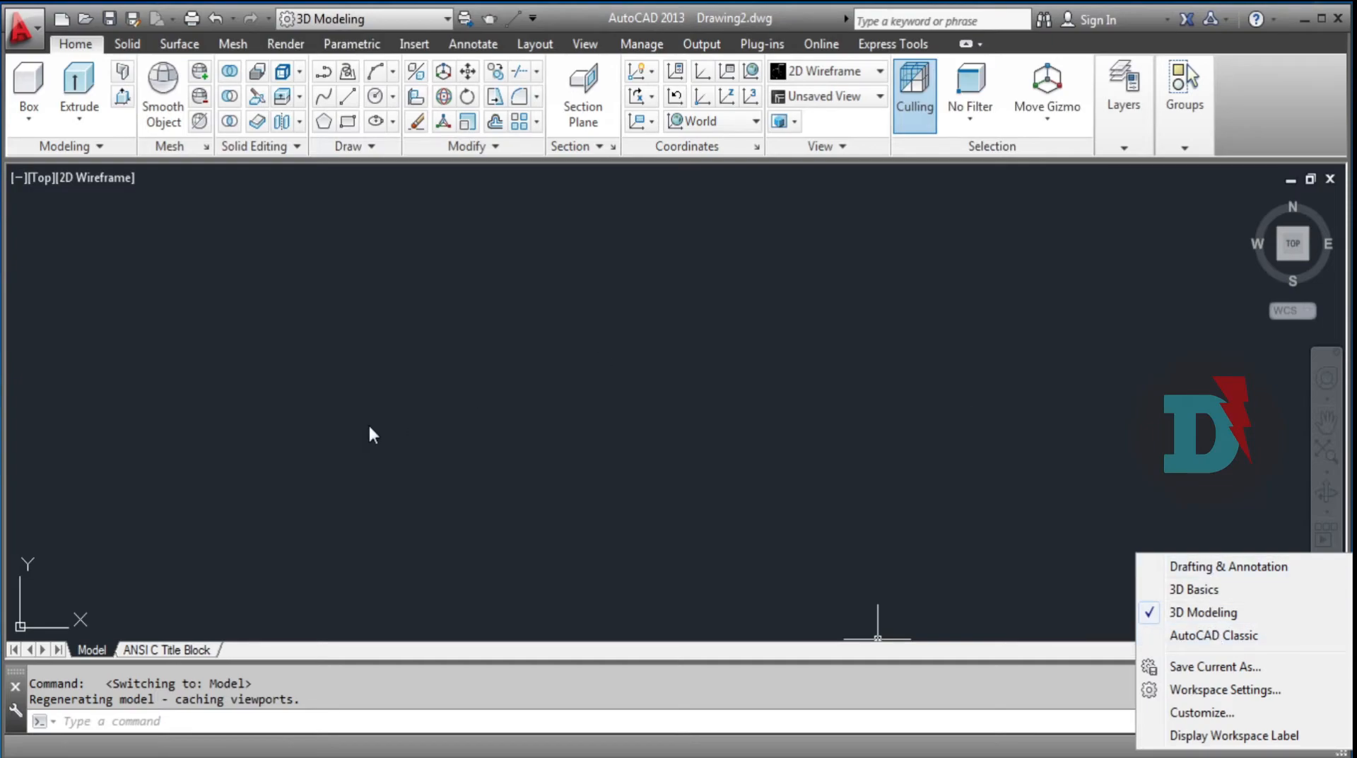
left_click(1214, 635)
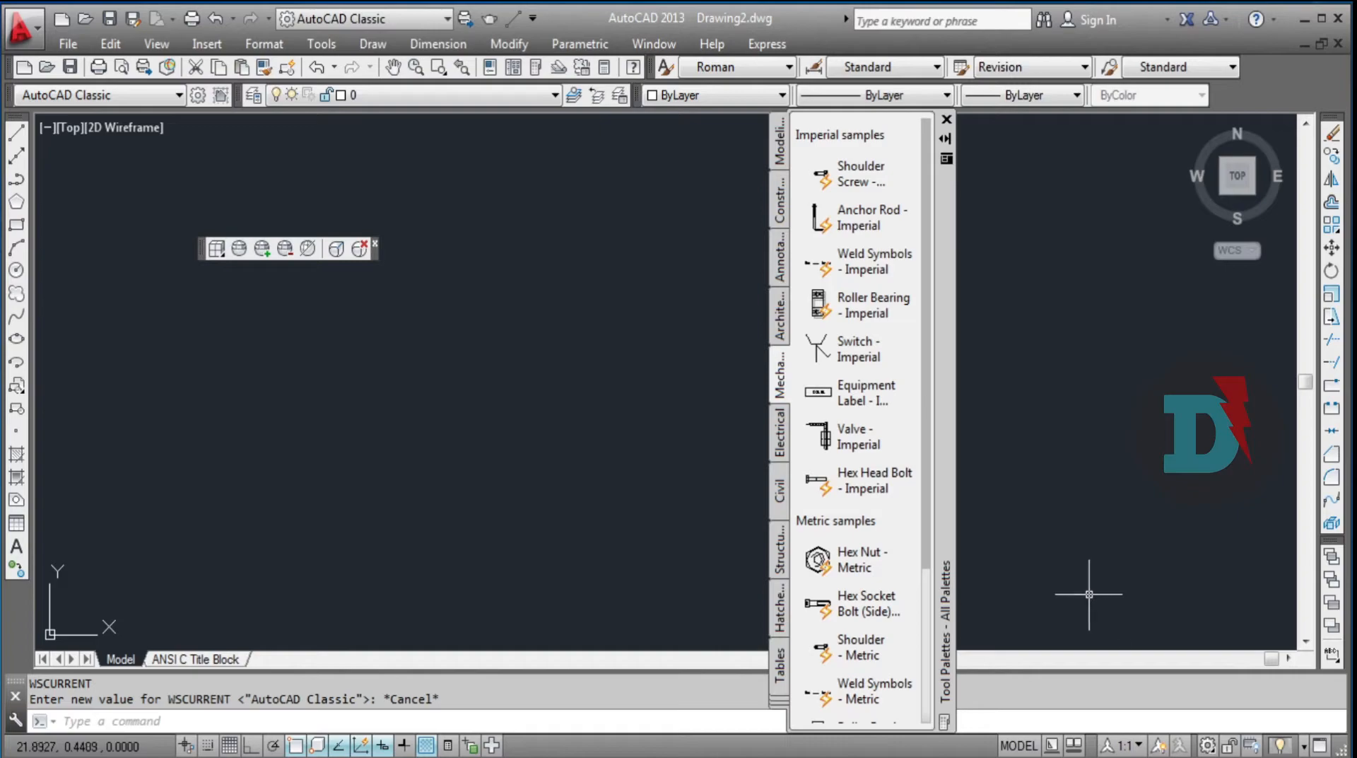
left_click(1208, 745)
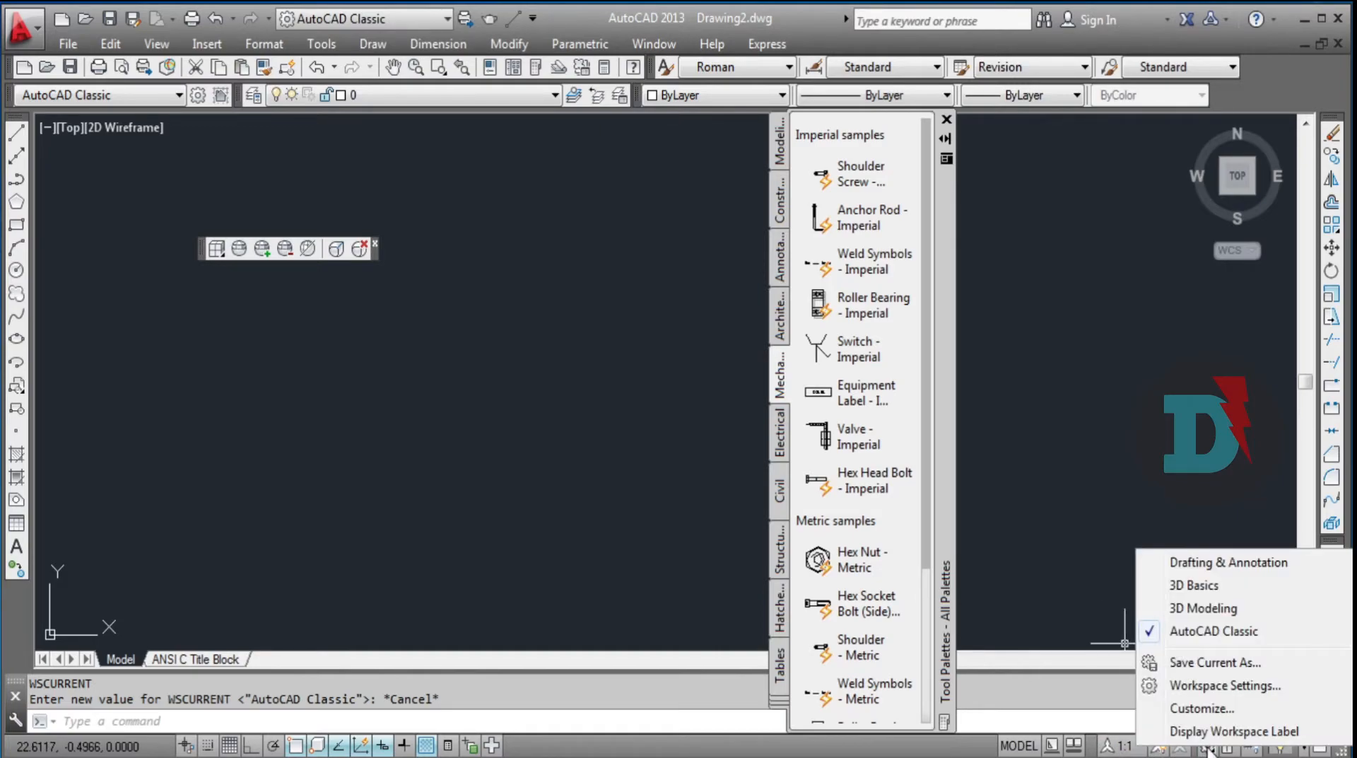
left_click(1202, 607)
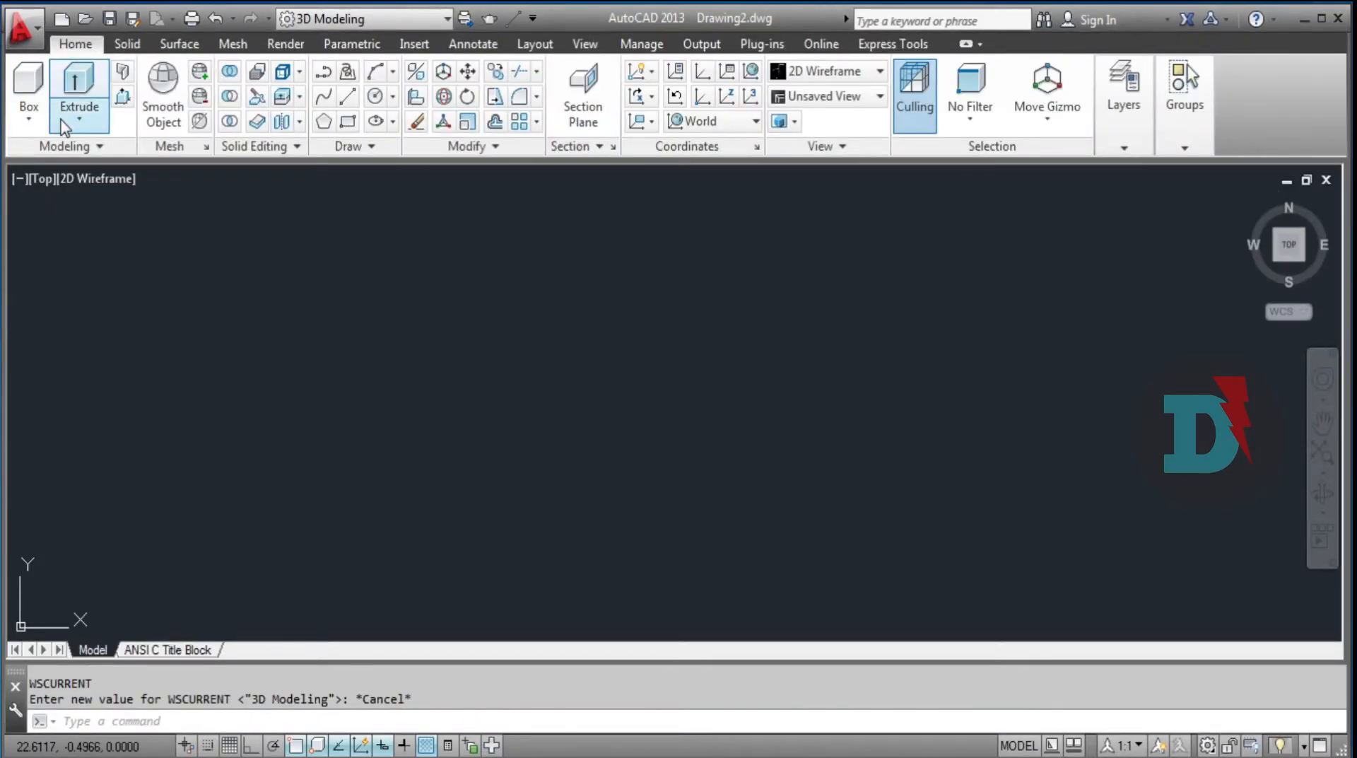
left_click(29, 119)
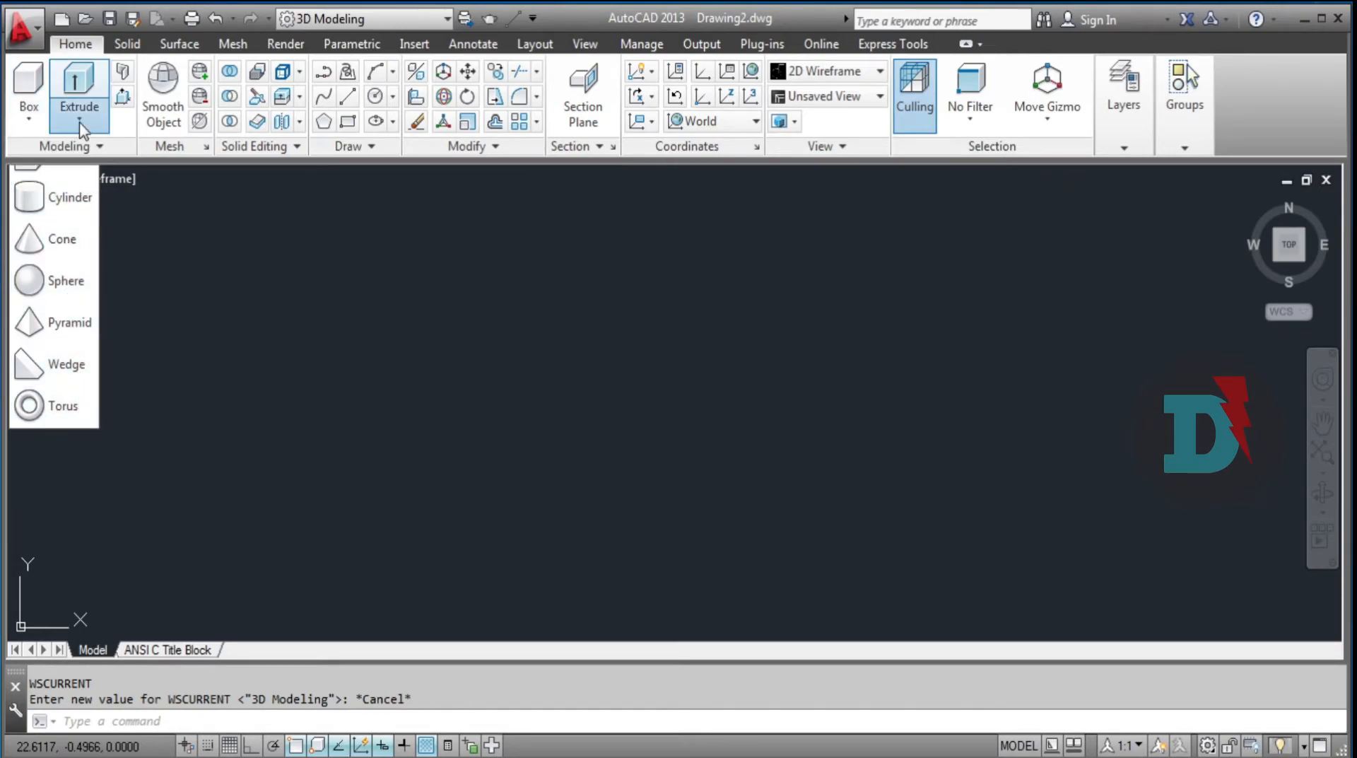
left_click(80, 122)
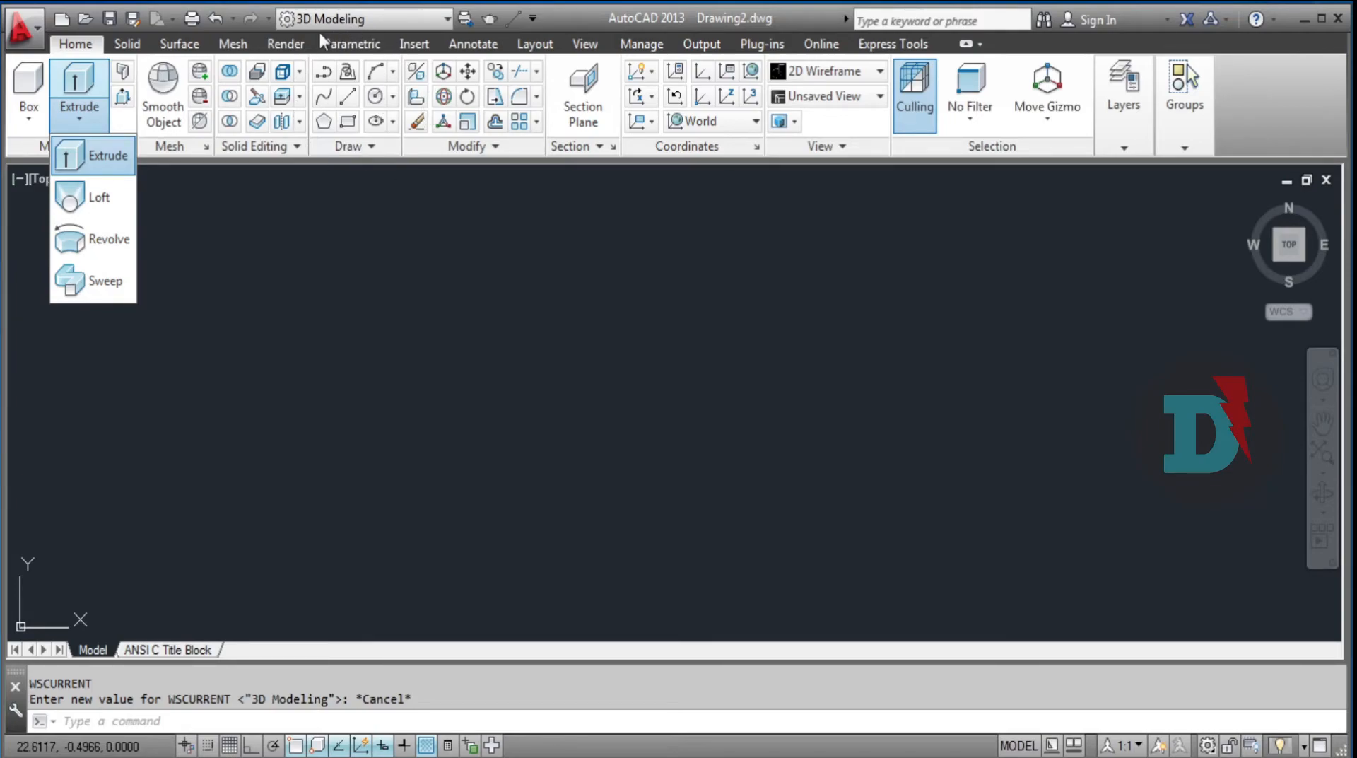
left_click(263, 198)
left_click(259, 148)
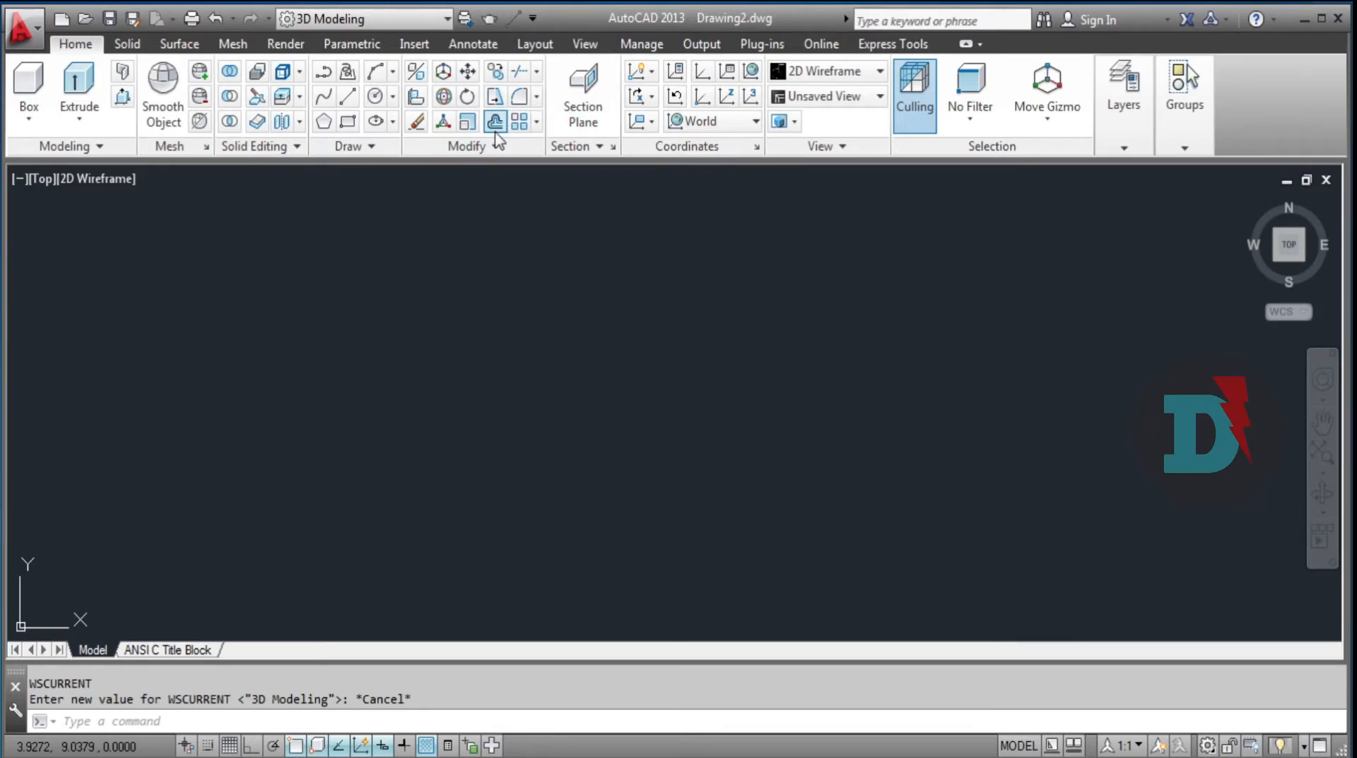
Step: Try the 3D Basics and Drafting & Annotation workspaces and return to 3D Modeling
left_click(1207, 746)
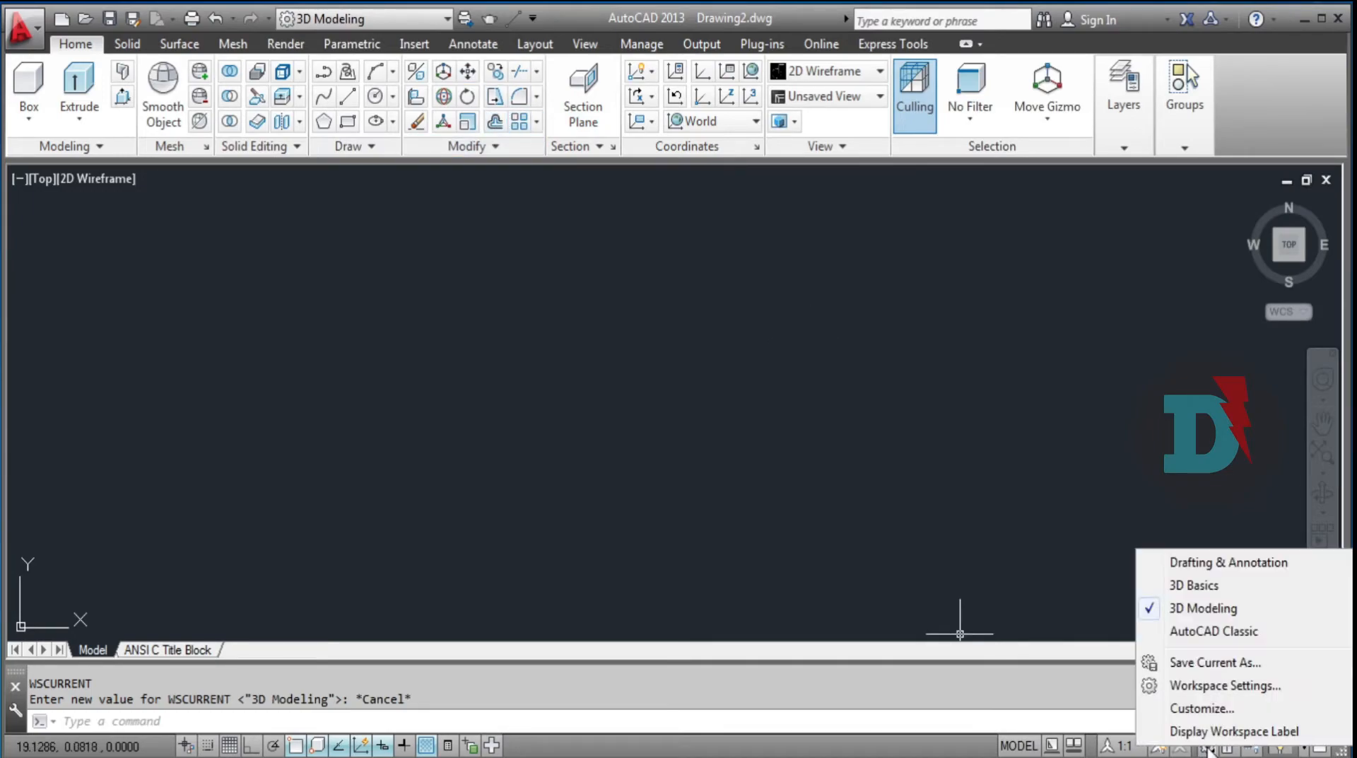
left_click(1194, 585)
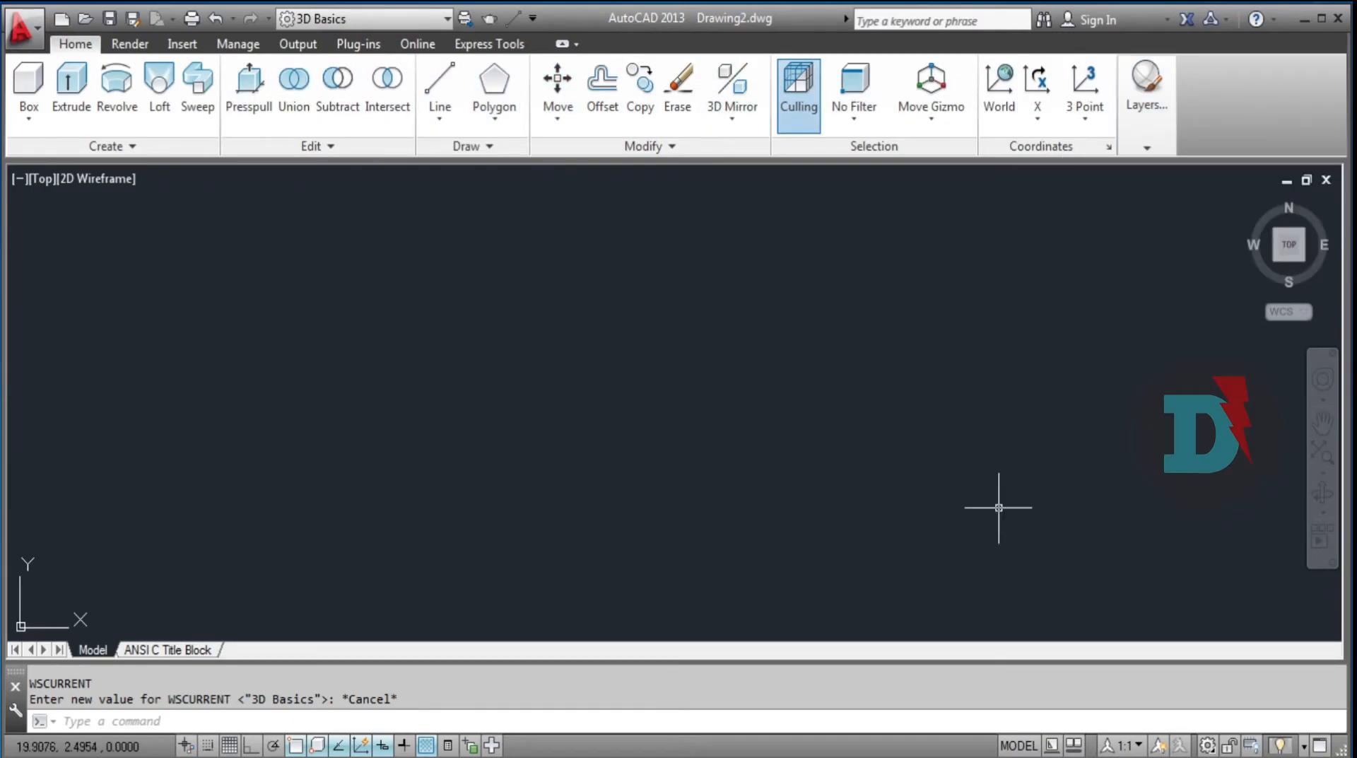
left_click(1207, 745)
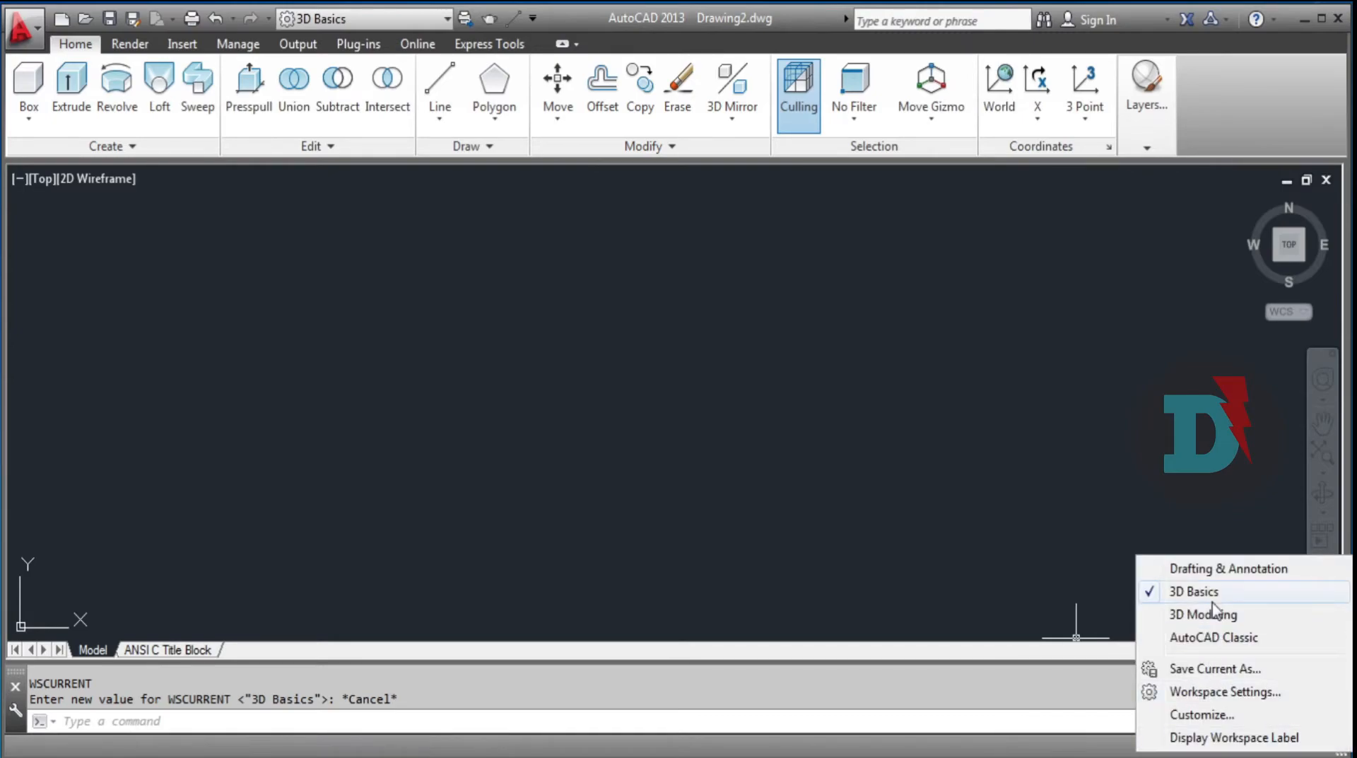
left_click(1206, 572)
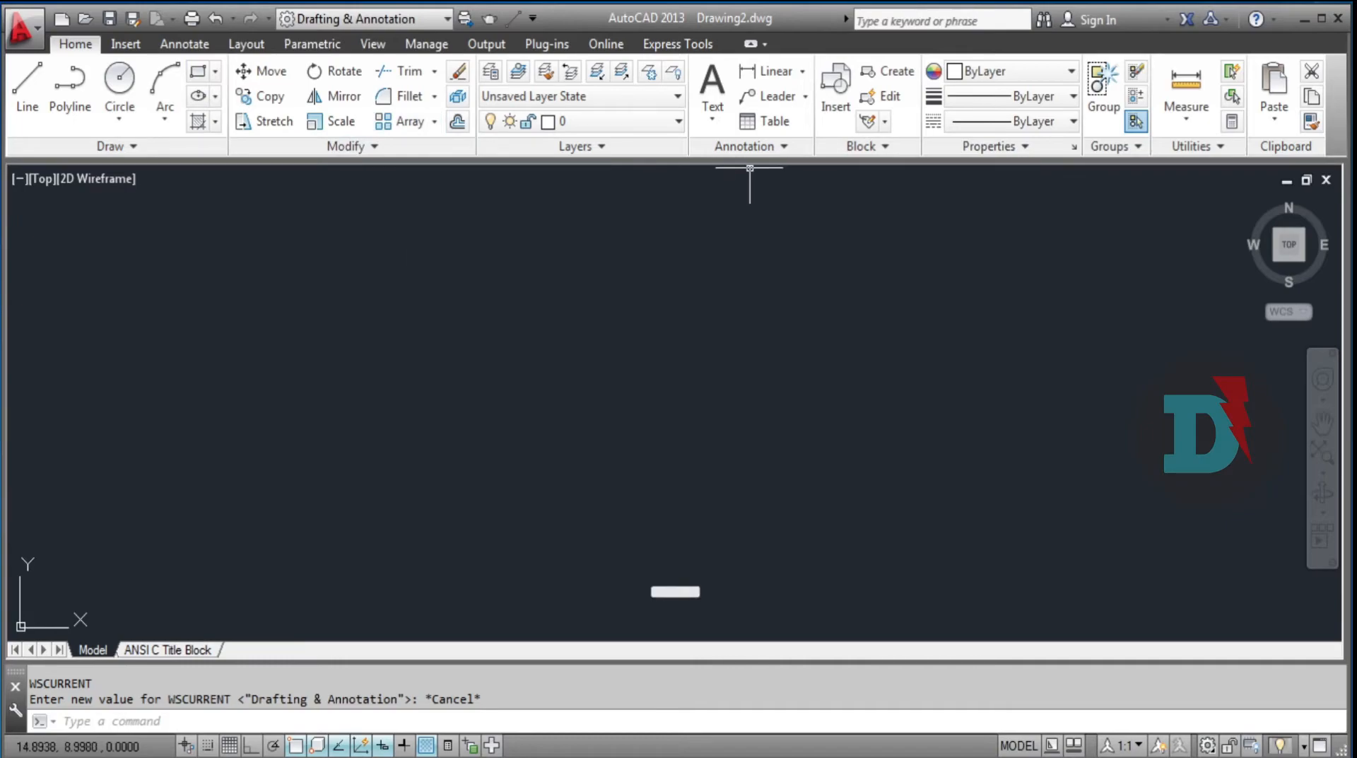
left_click(1207, 745)
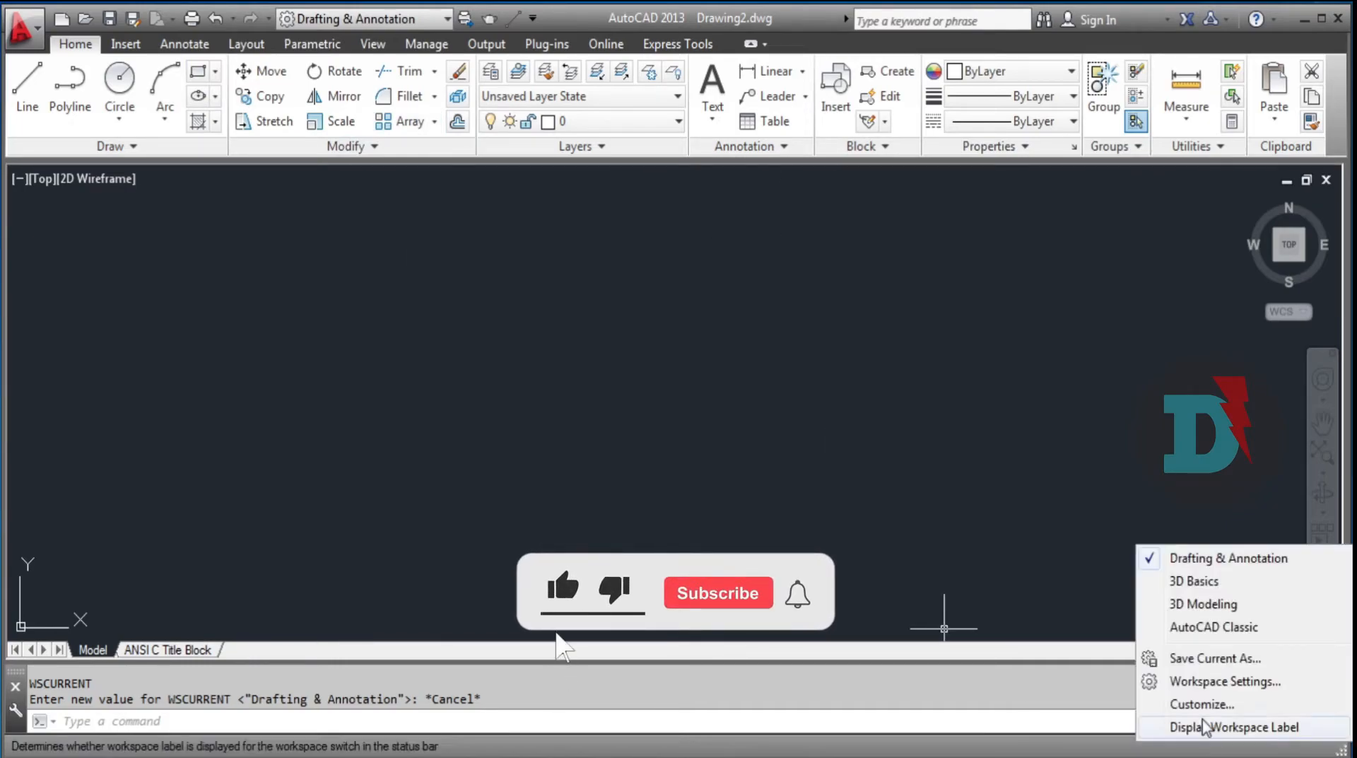
left_click(1203, 604)
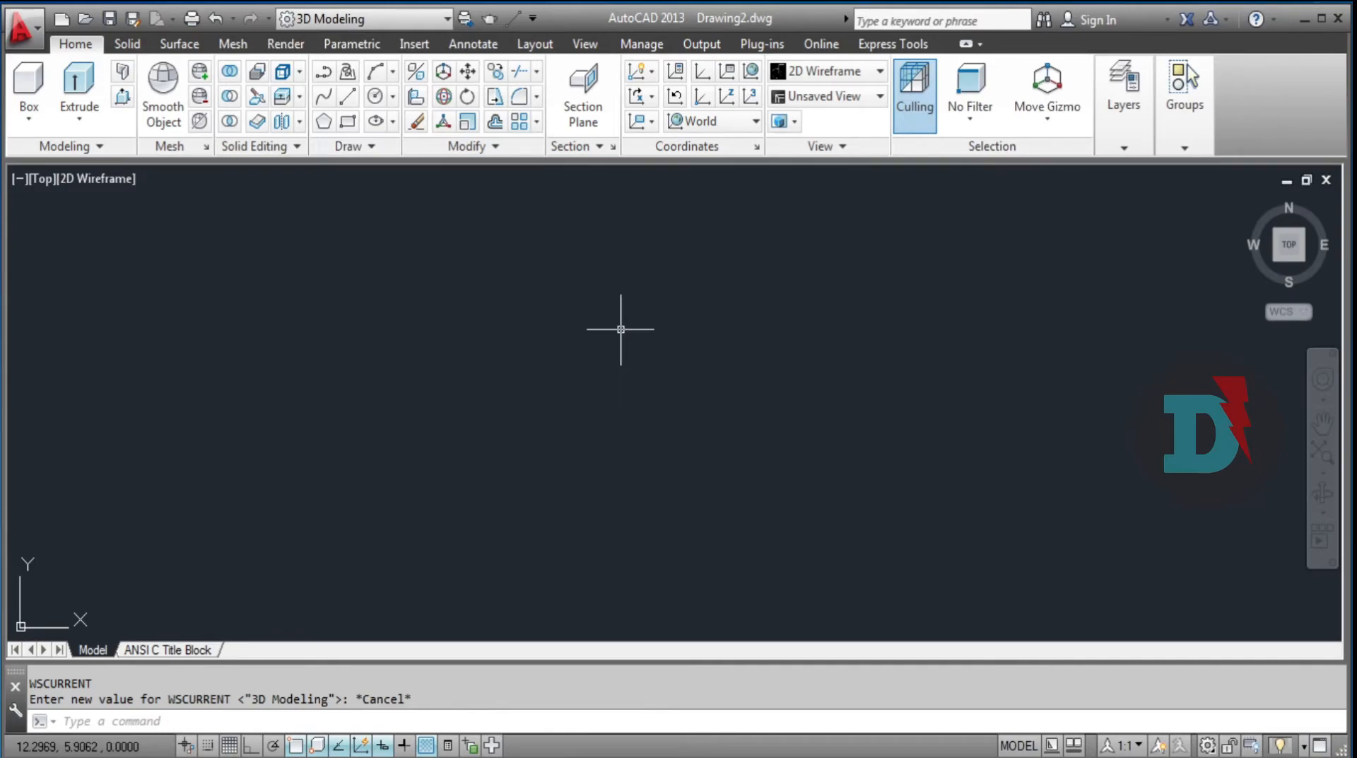
Step: Open the display options and set the window color scheme to Light
right_click(641, 290)
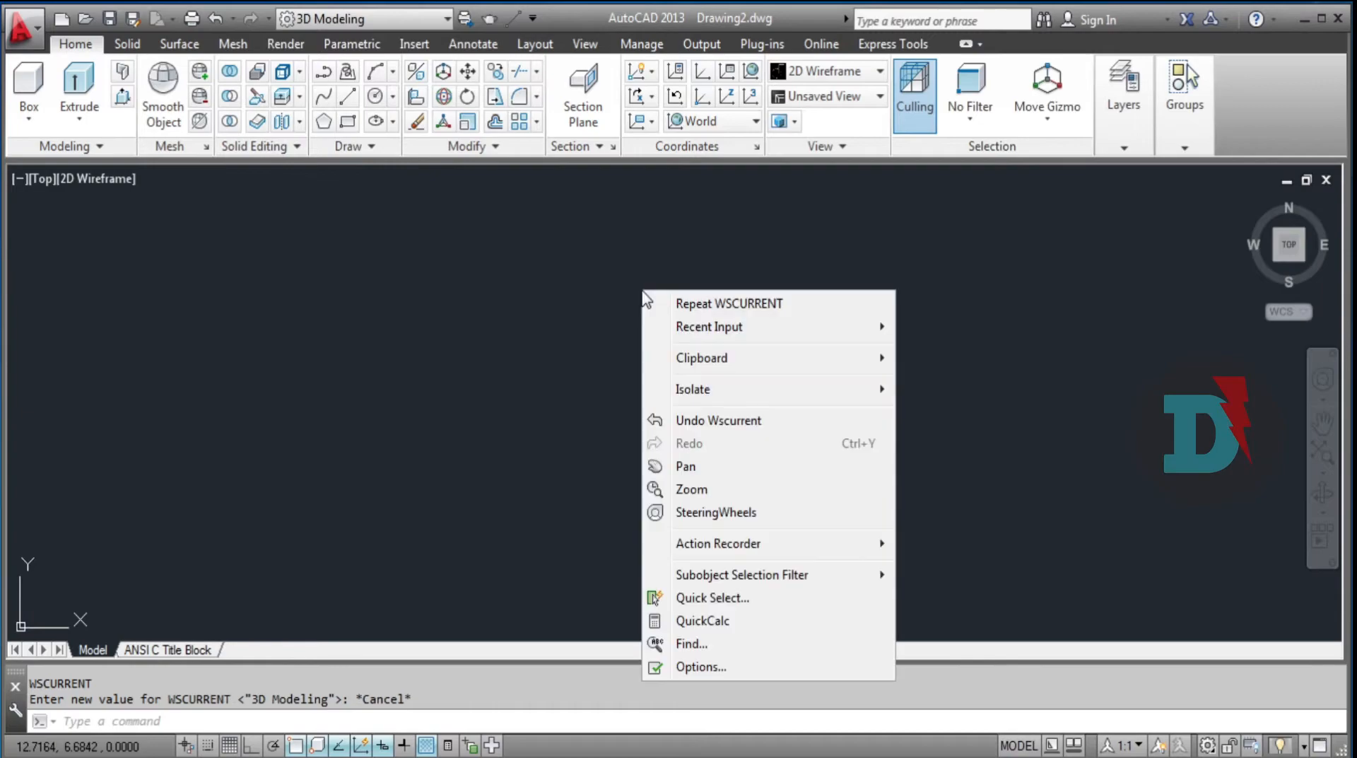
left_click(689, 666)
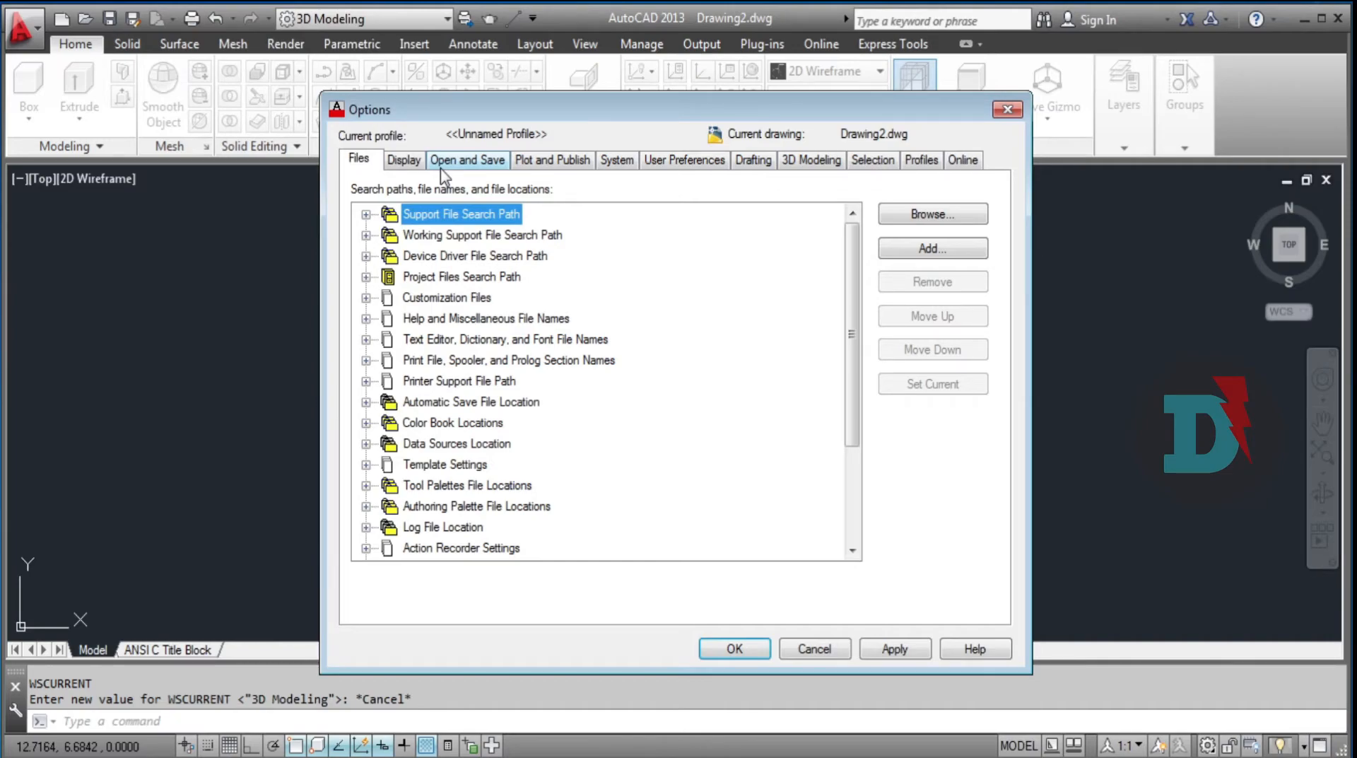
left_click(404, 160)
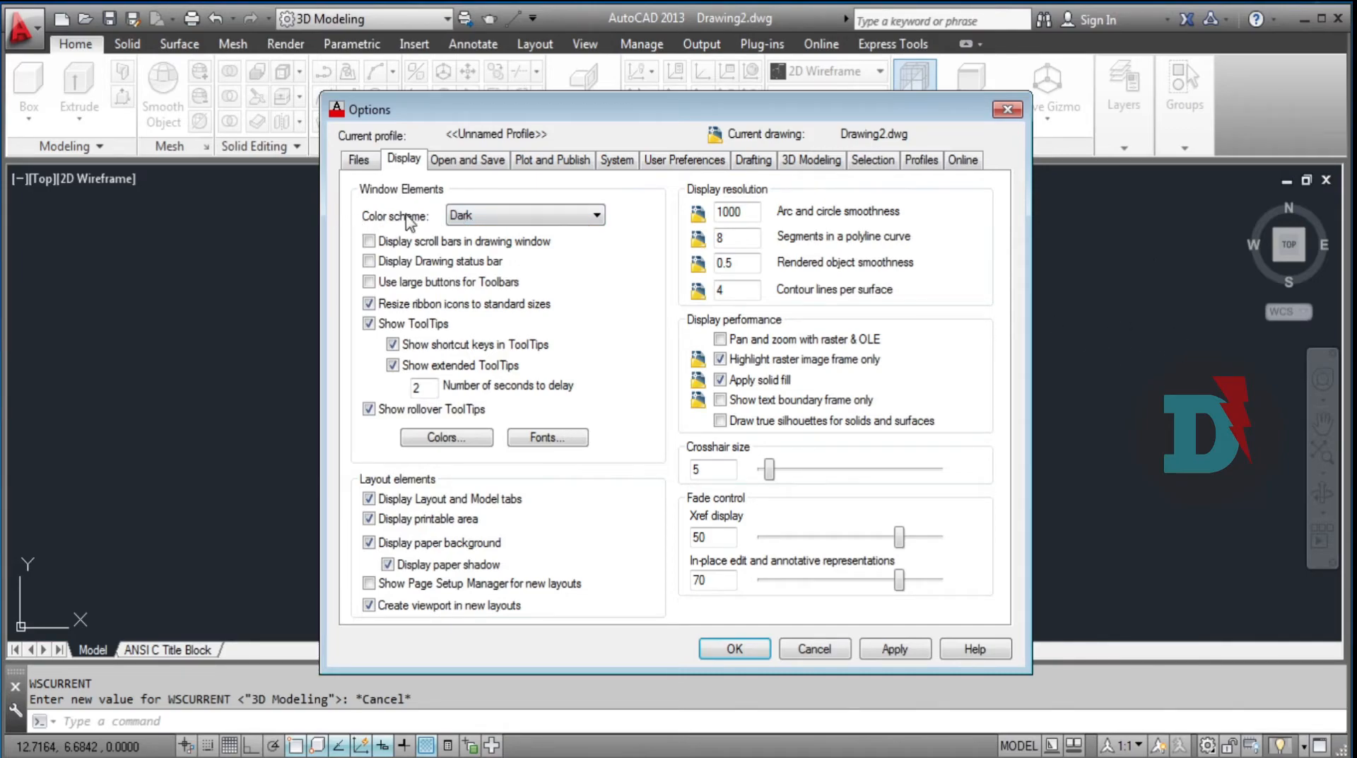
left_click(497, 216)
left_click(496, 246)
Step: Set the uniform background color of 2D model space to White and apply the display changes
left_click(449, 439)
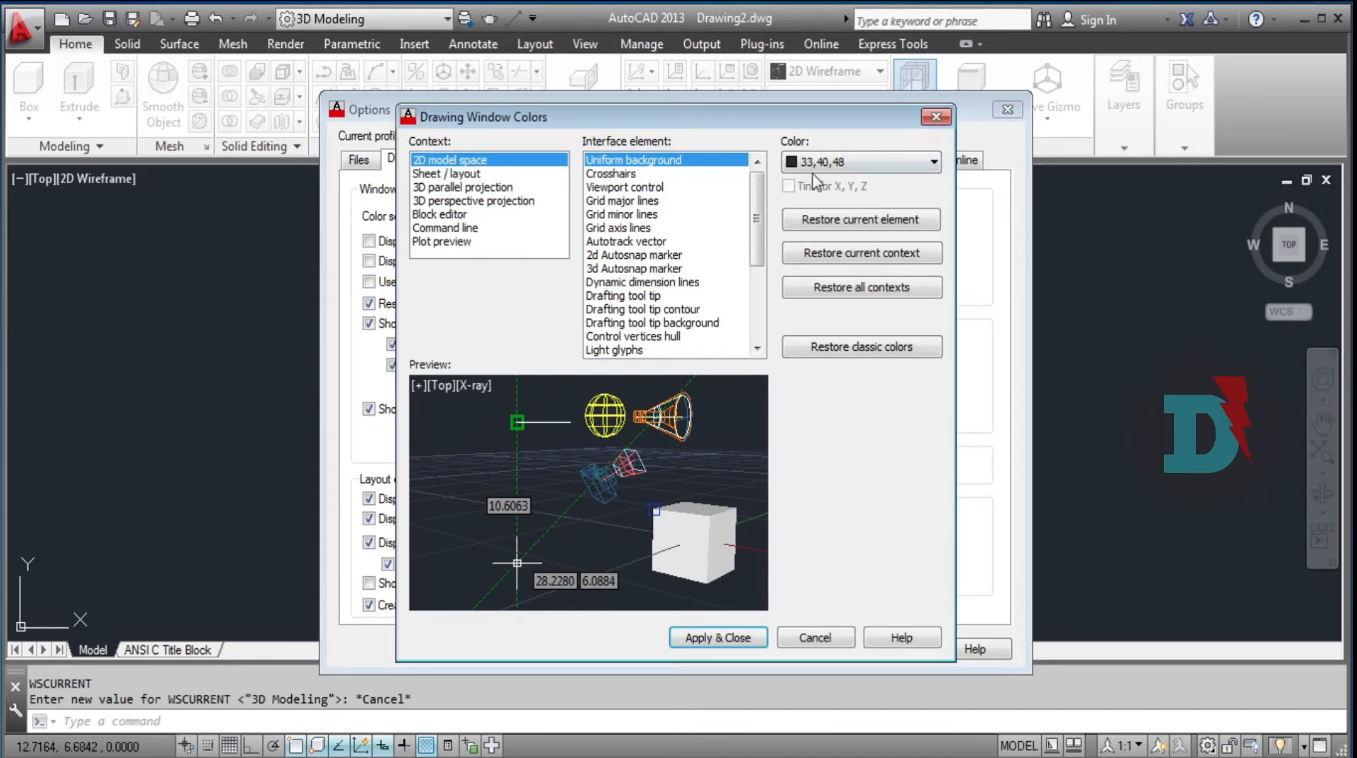
left_click(839, 169)
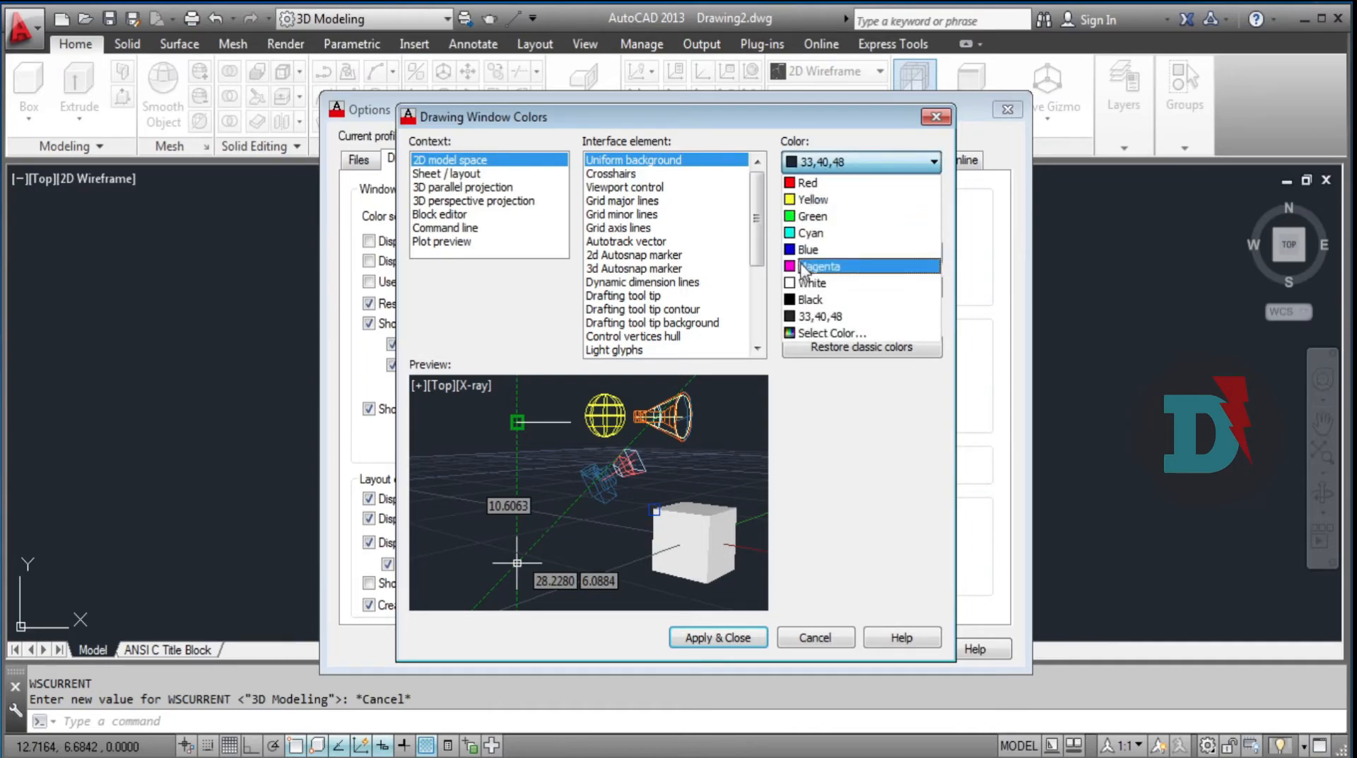
left_click(813, 283)
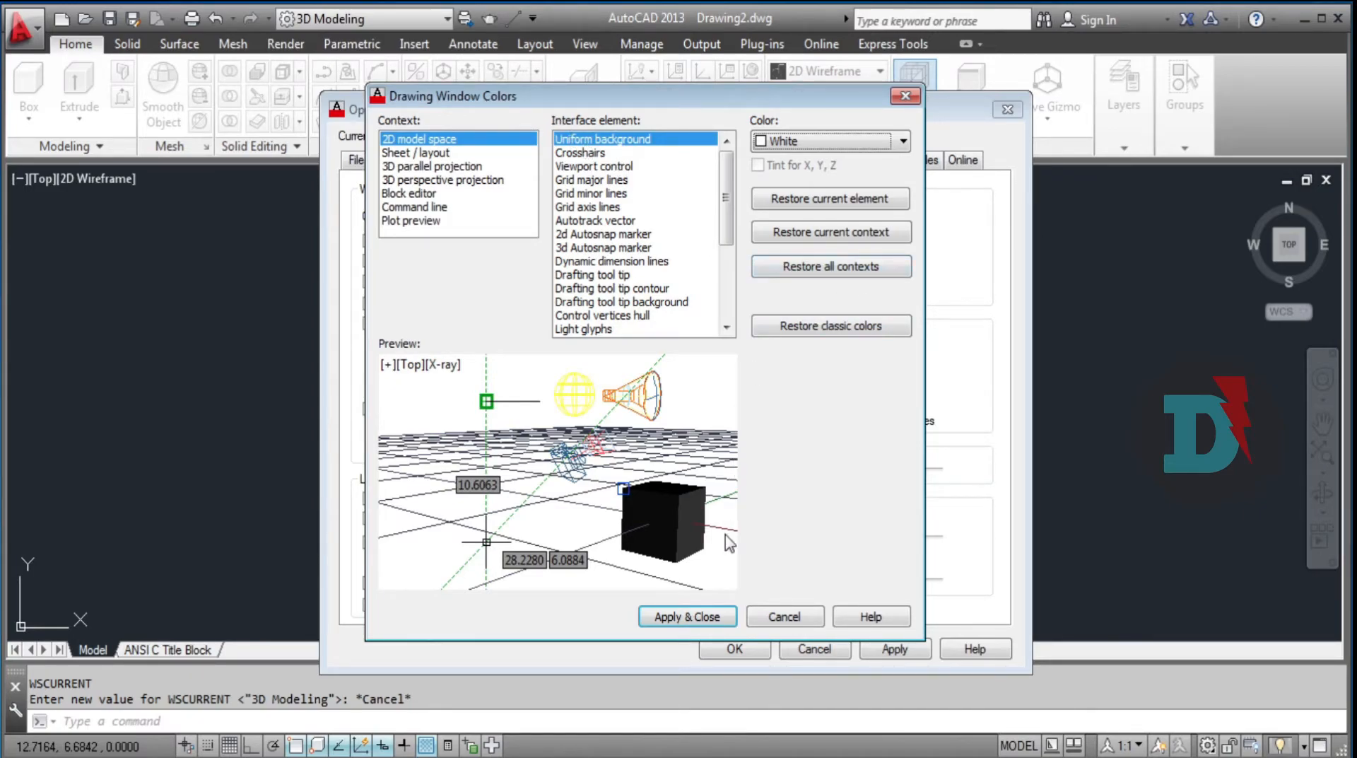
left_click(706, 615)
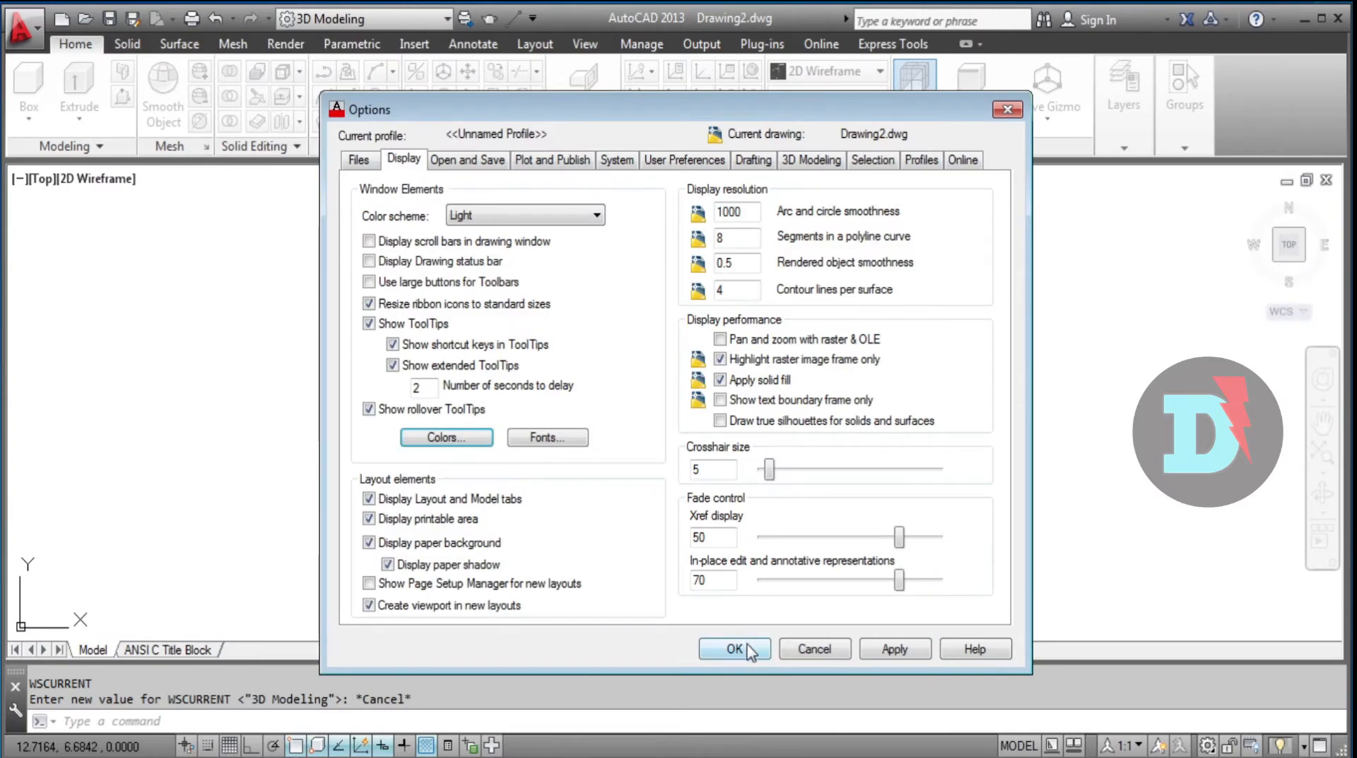
left_click(894, 651)
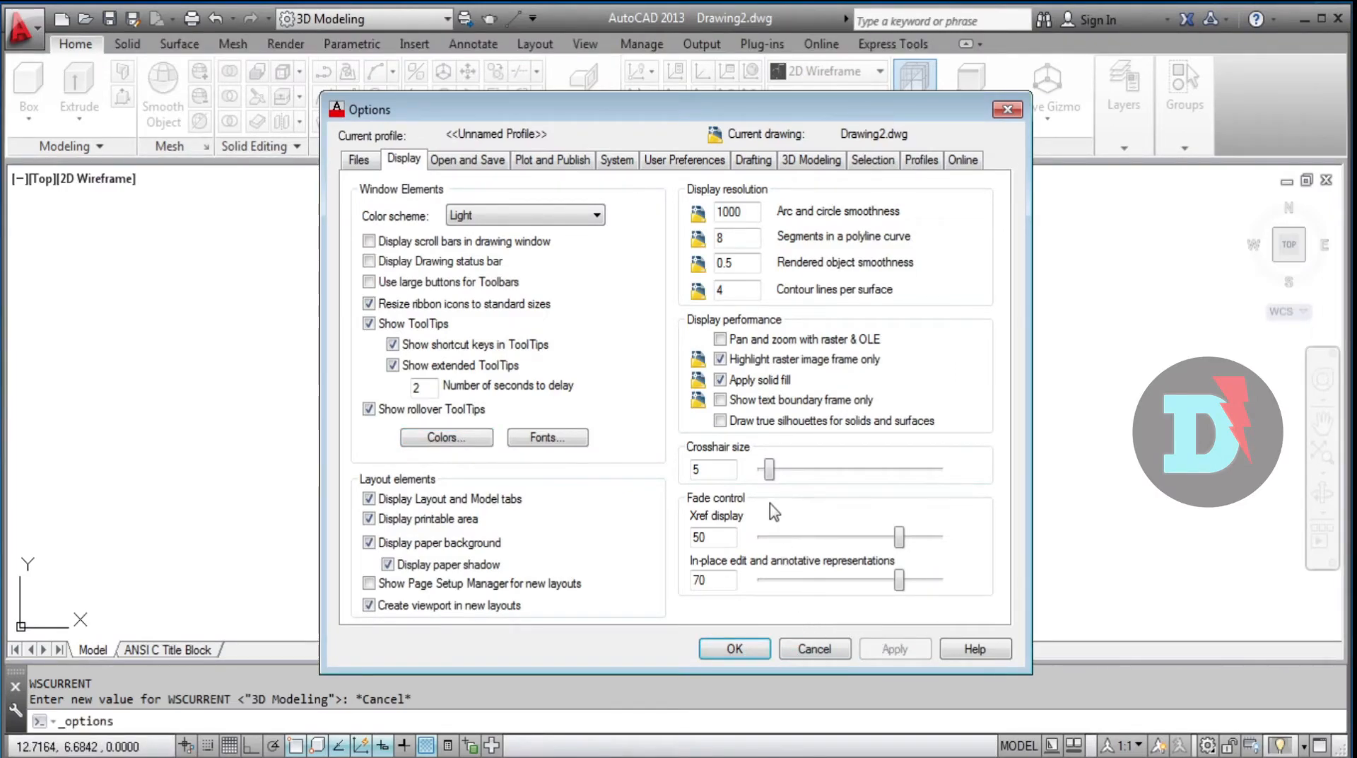
Step: Set the crosshair size to 100 and both the Xref display and in-place edit fade controls to 90, and apply the changes
left_click_drag(769, 470, 939, 472)
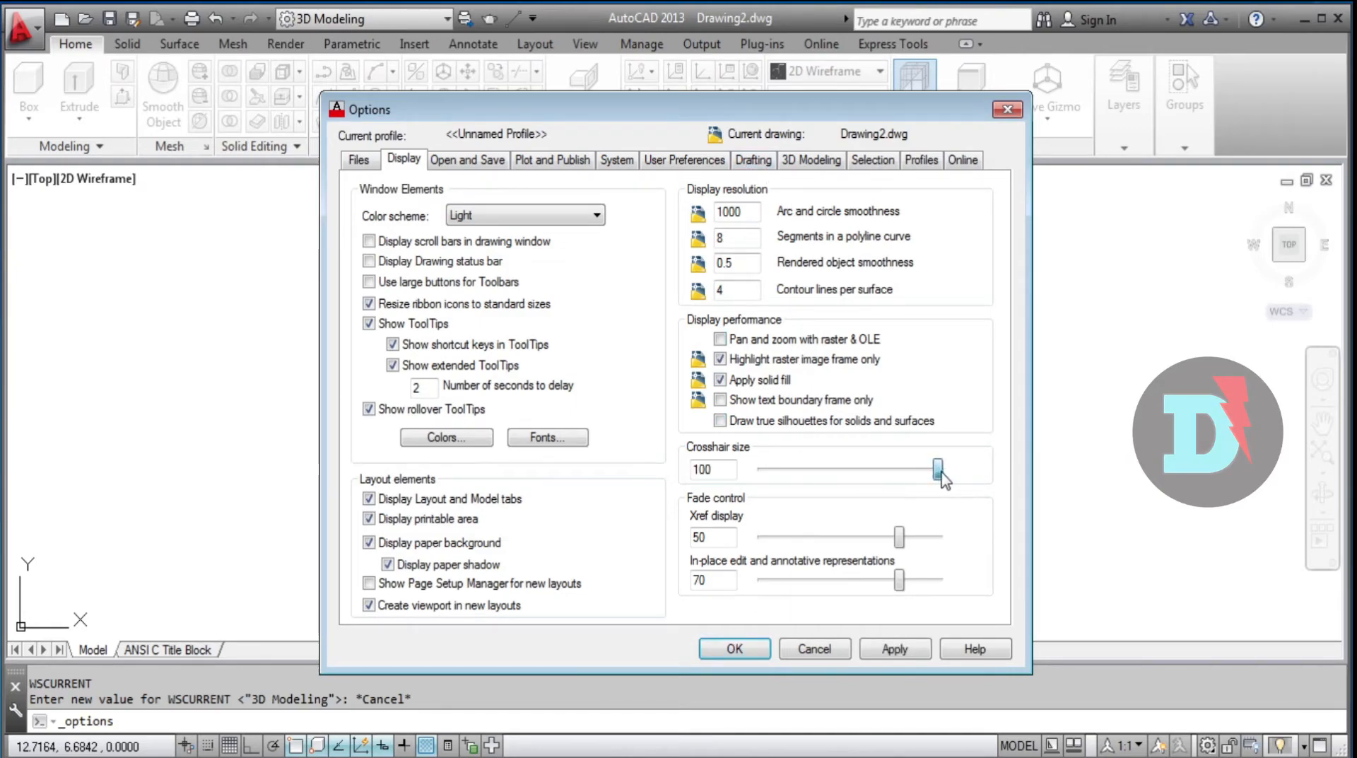
left_click_drag(899, 538, 972, 543)
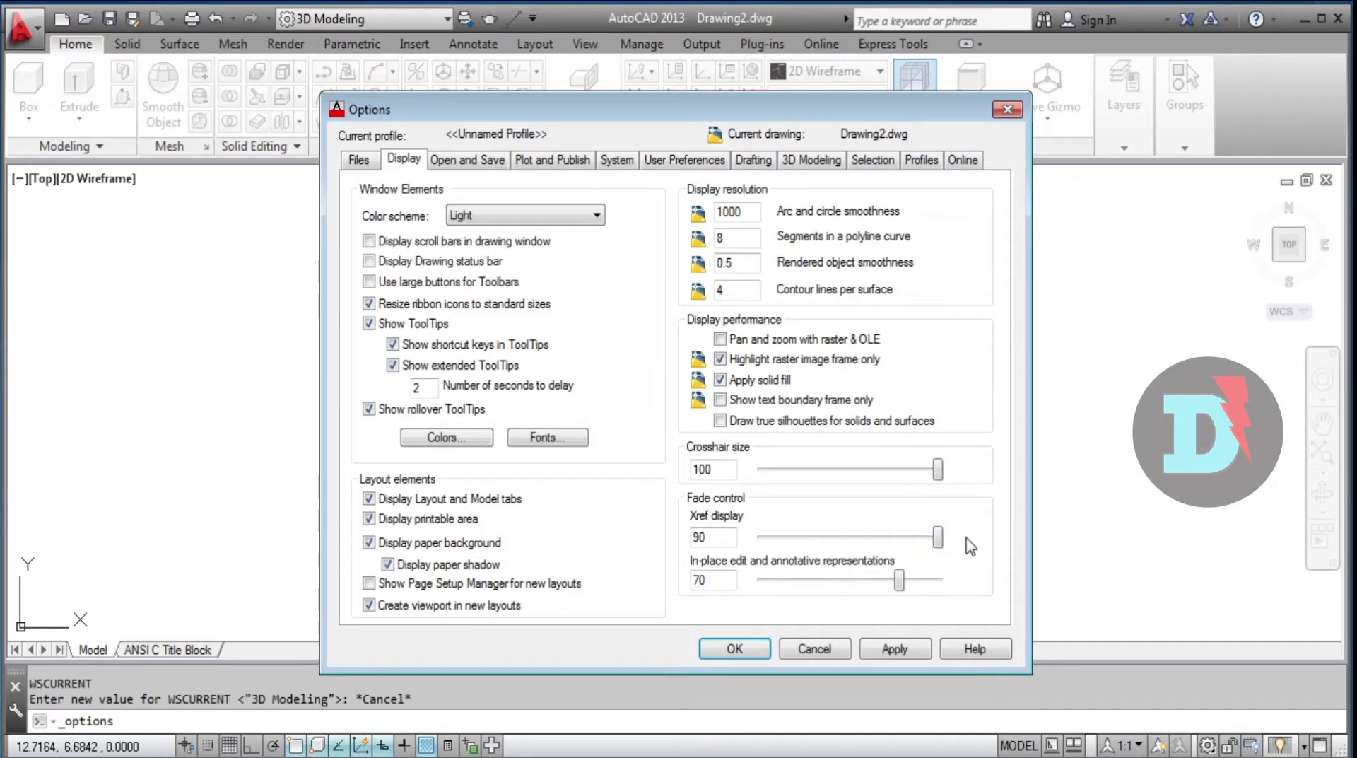
left_click_drag(899, 580, 961, 585)
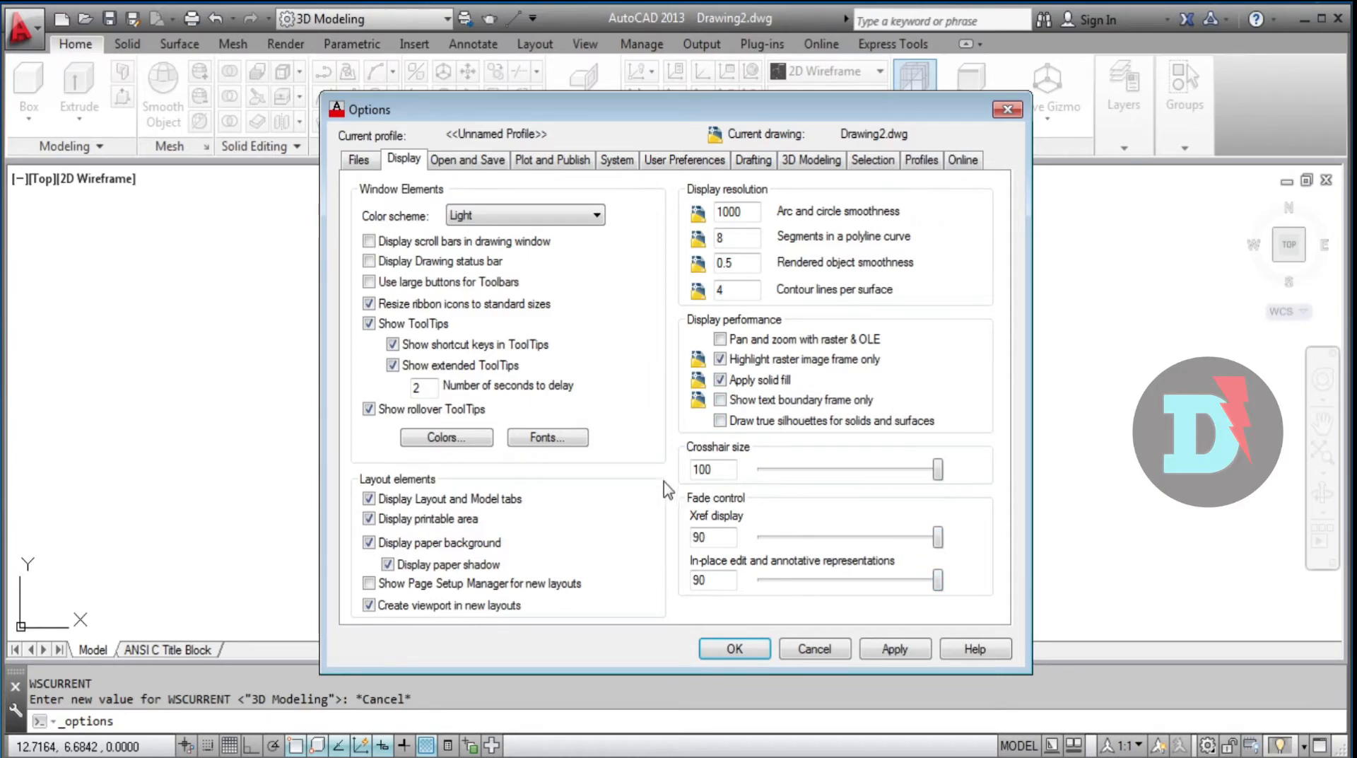
left_click(894, 649)
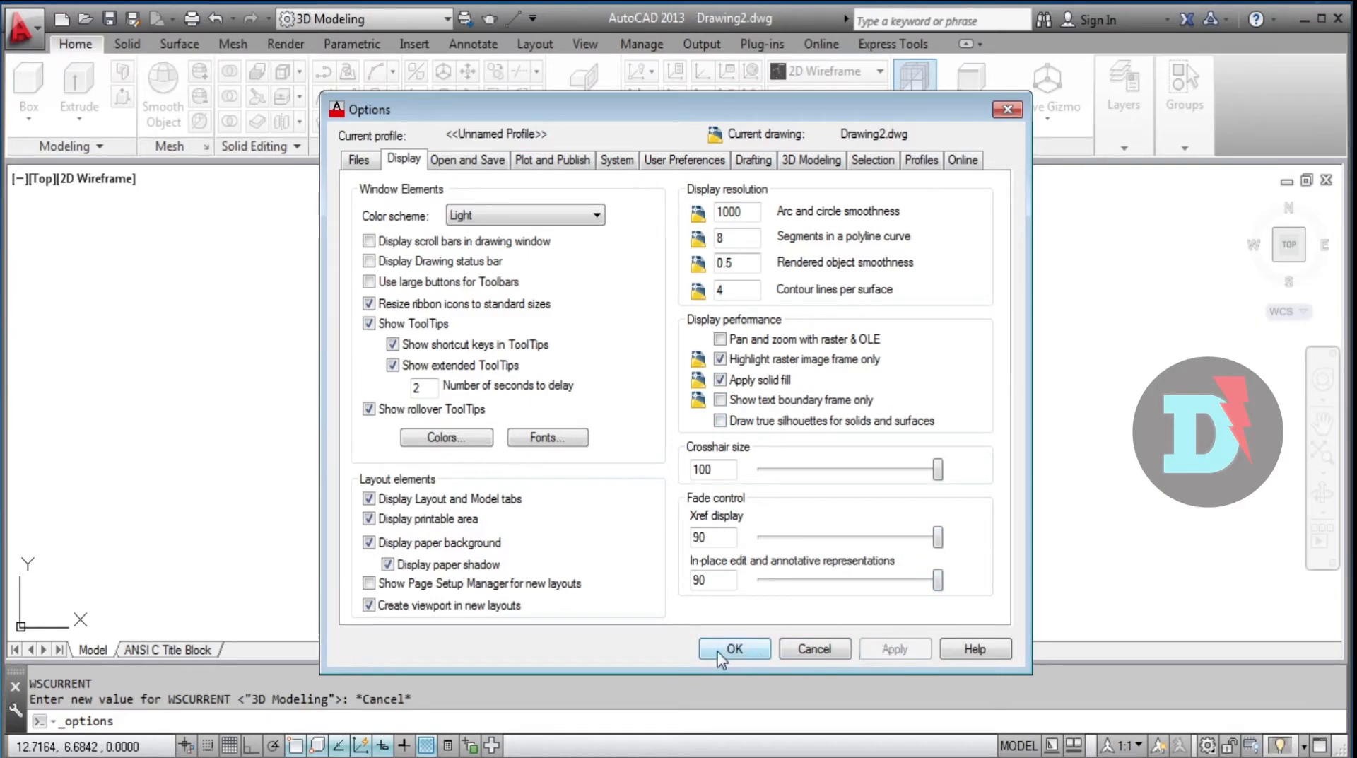
left_click(732, 647)
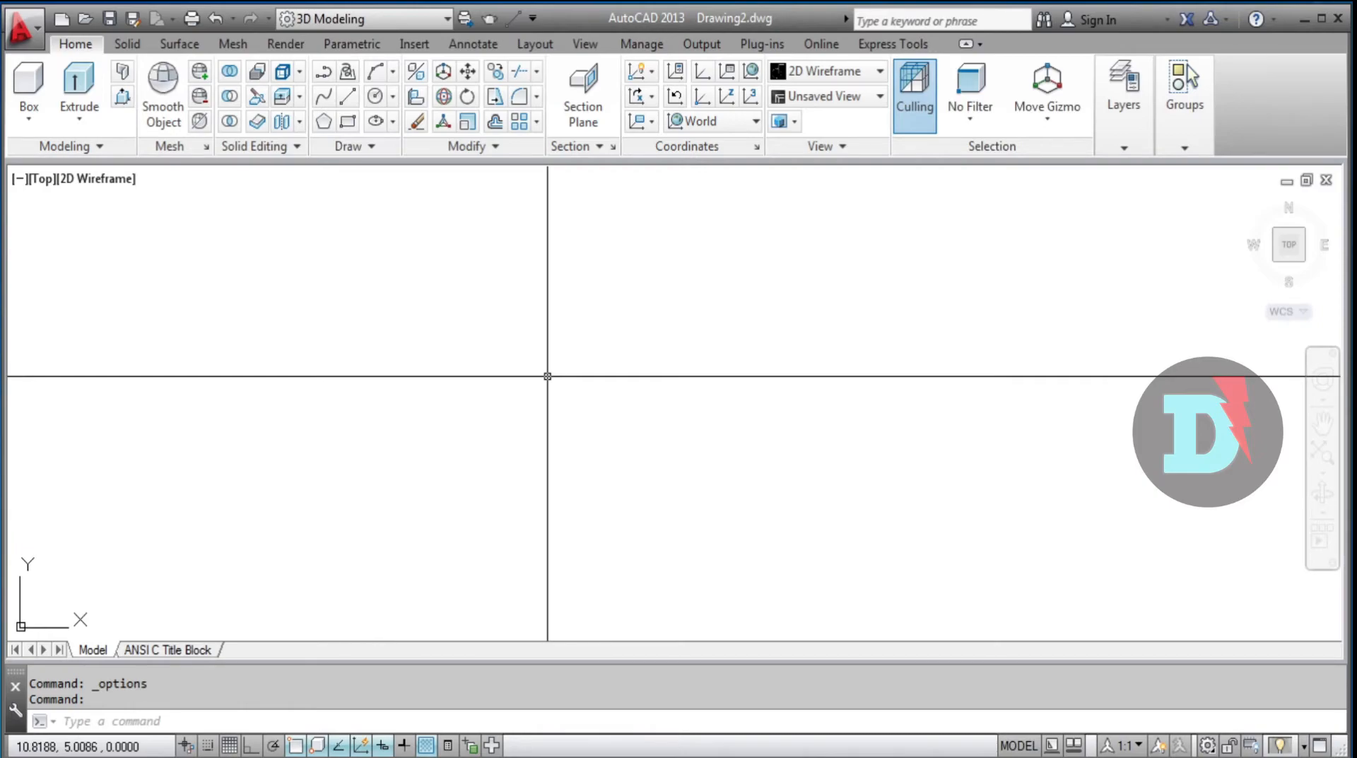
Step: Reopen the display options and set the crosshair size to 17, Xref display fade to -58 and in-place edit fade to 20
right_click(567, 307)
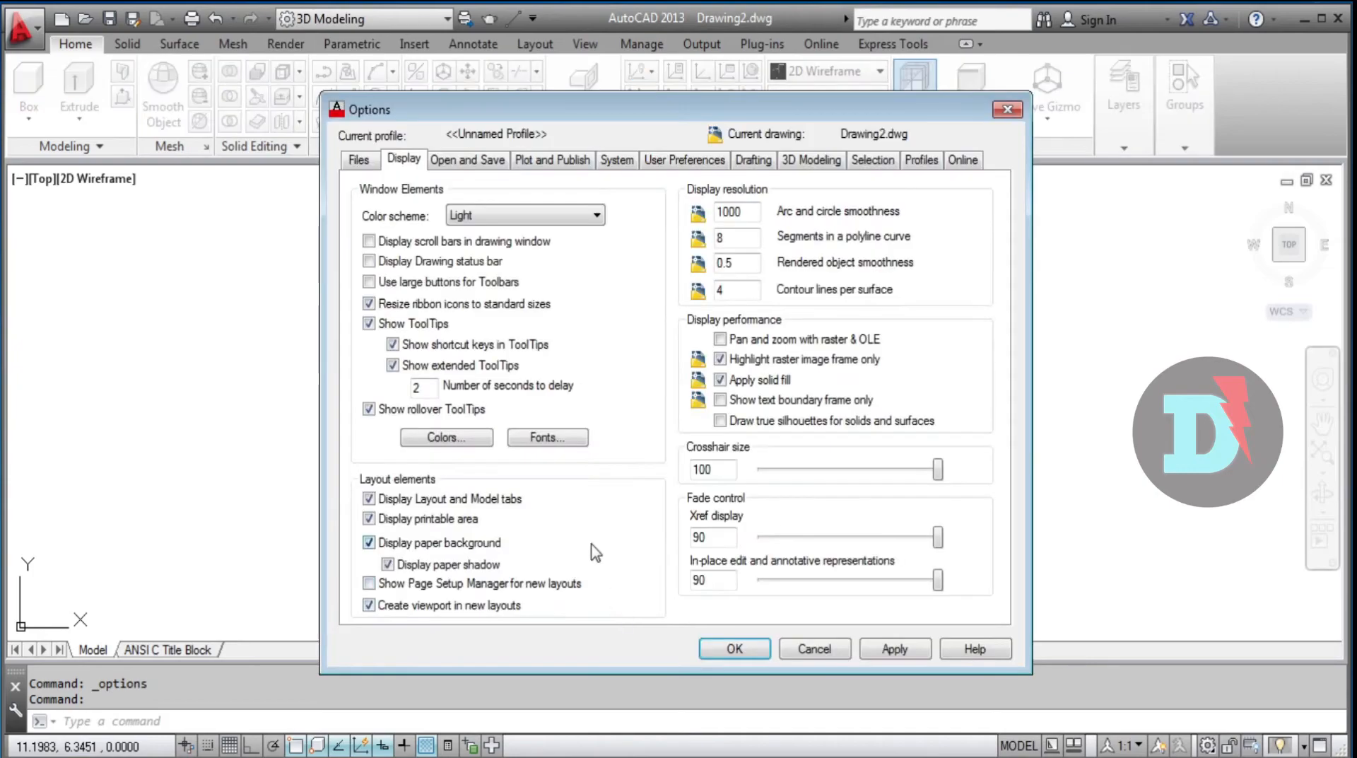
left_click_drag(937, 469, 796, 473)
left_click_drag(938, 539, 816, 538)
left_click_drag(937, 581, 793, 537)
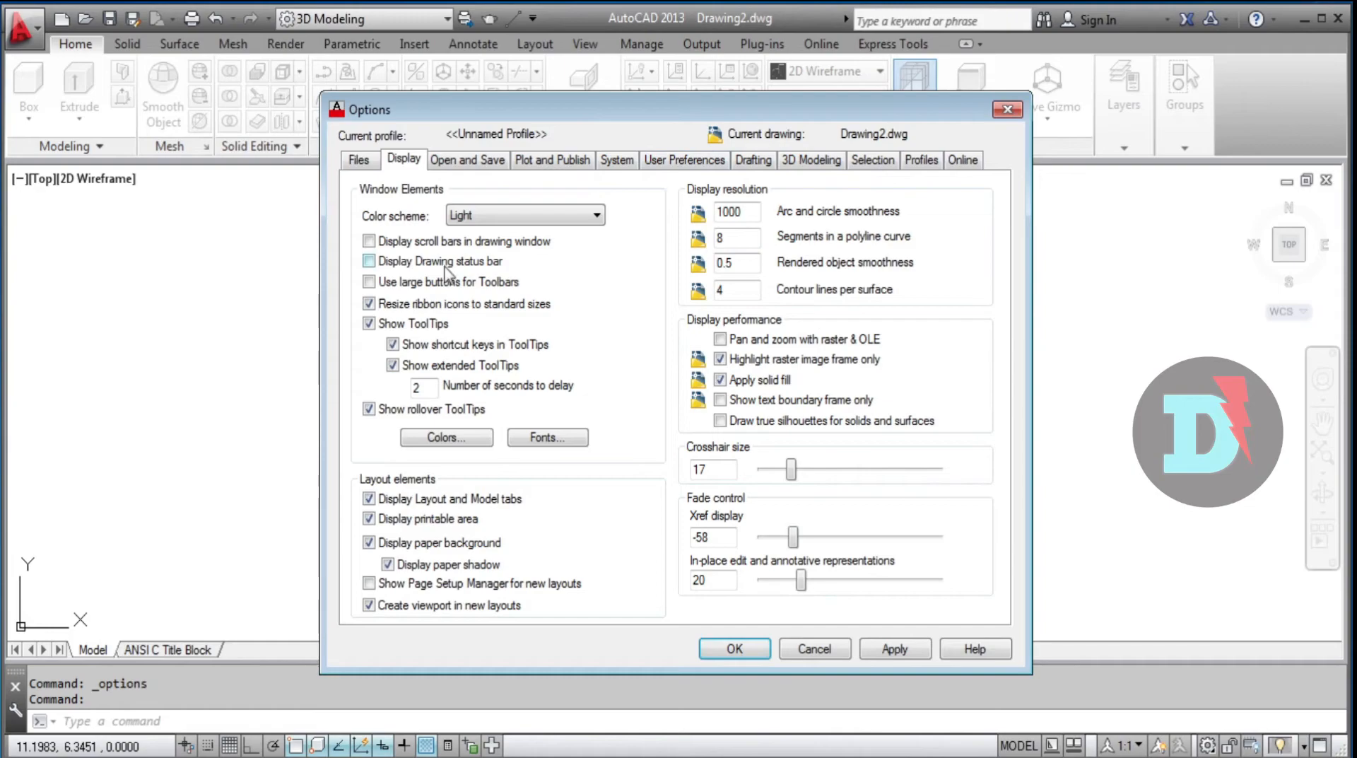
Step: Restore the default drawing window colors for all contexts and apply the display options
left_click(448, 438)
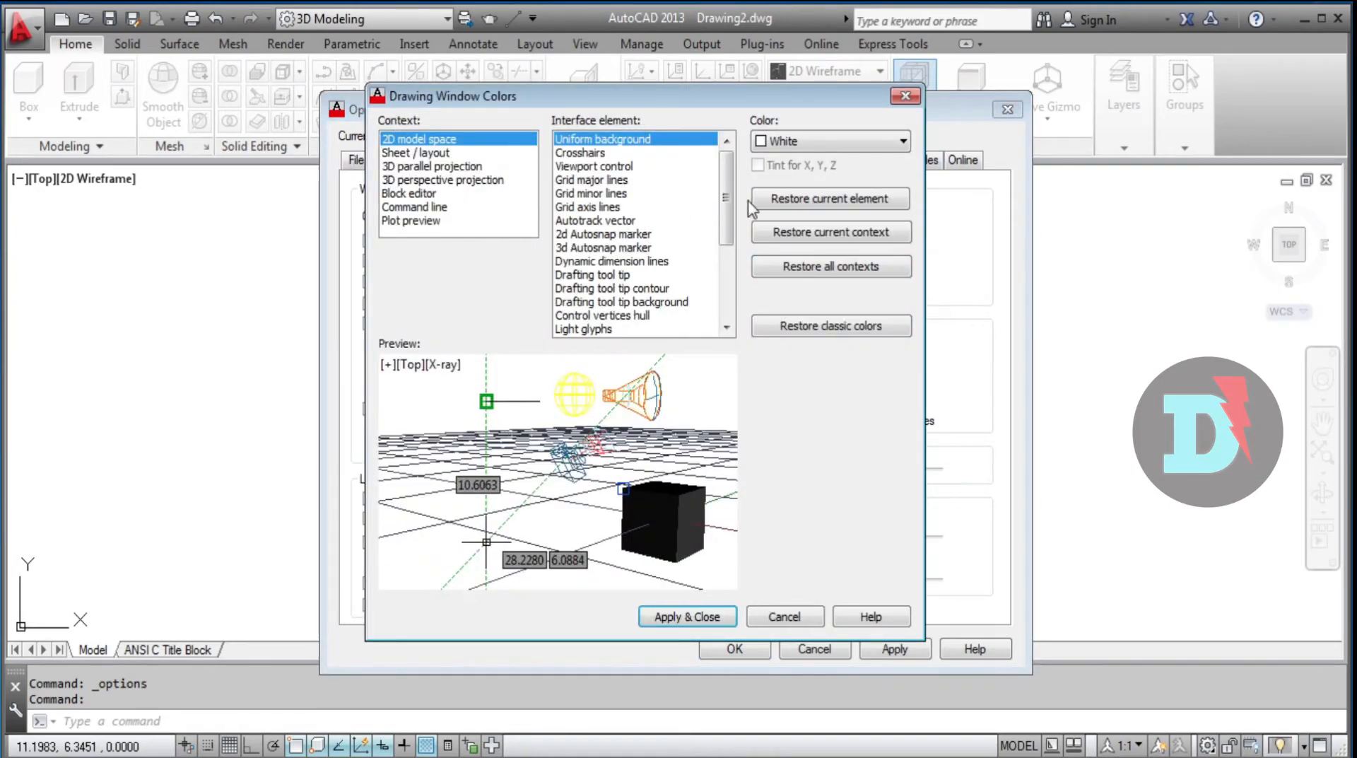
left_click(840, 274)
left_click(729, 426)
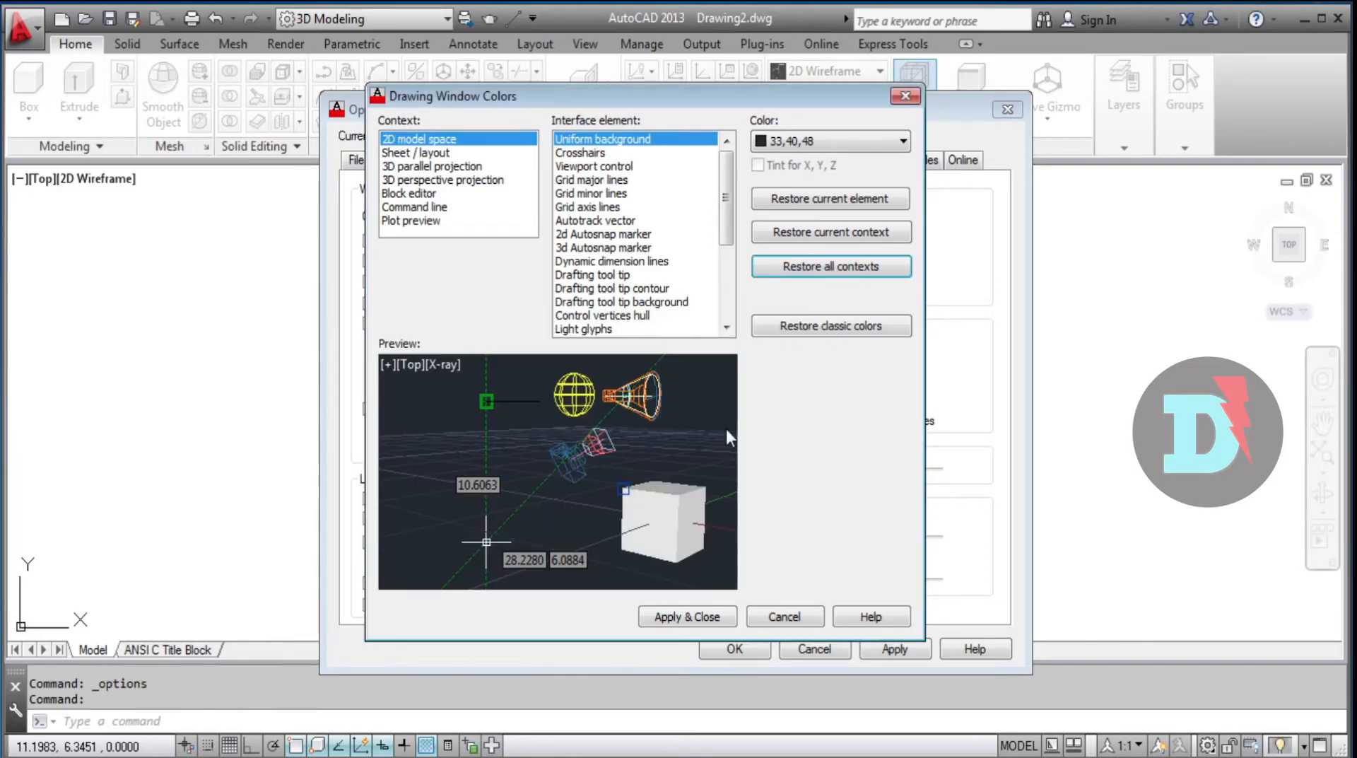
left_click(720, 616)
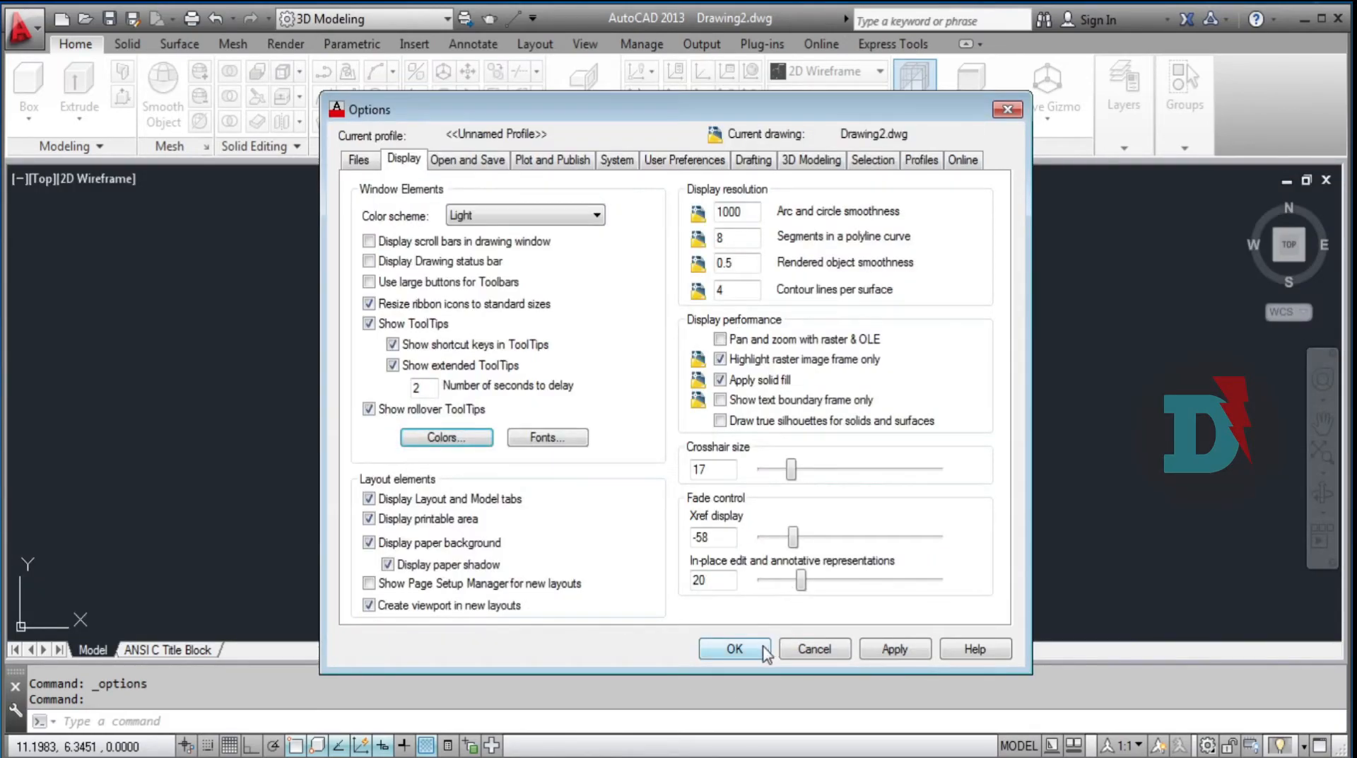
left_click(902, 656)
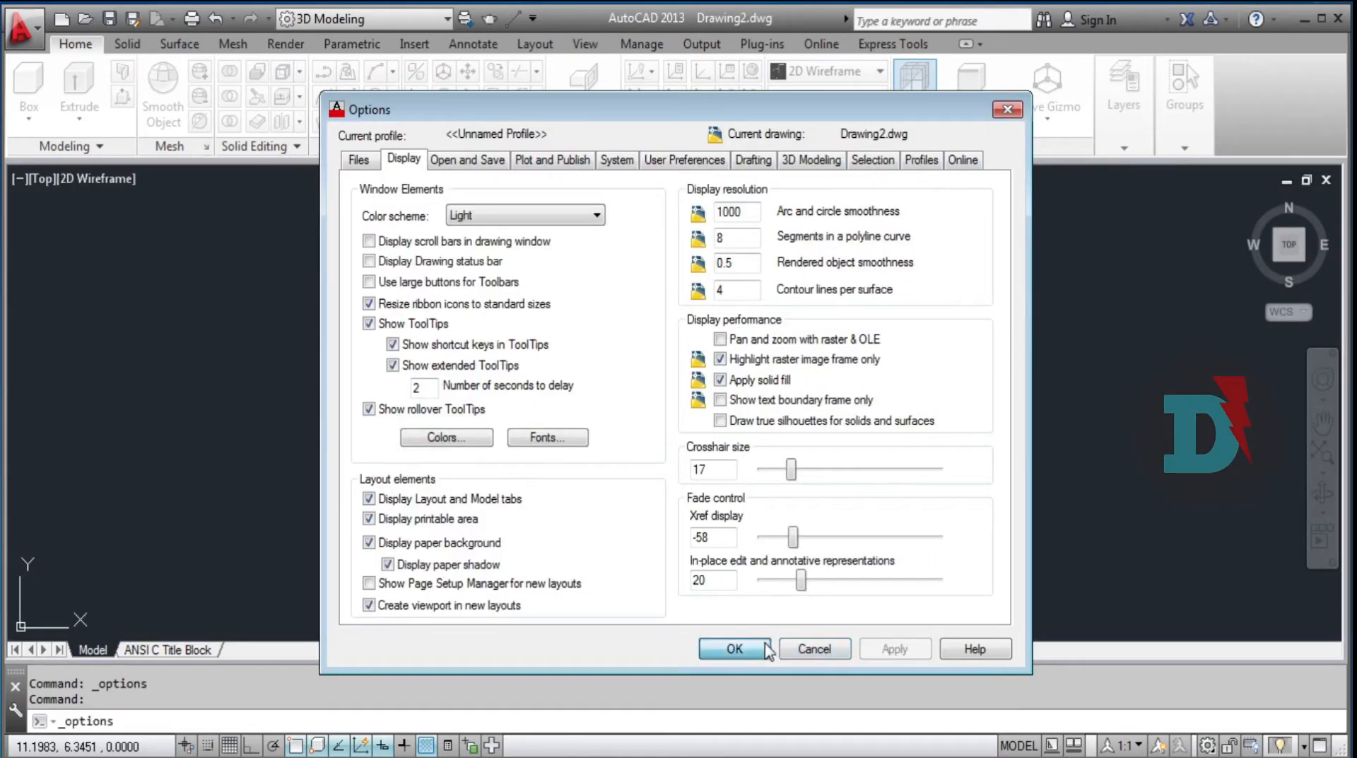
left_click(734, 648)
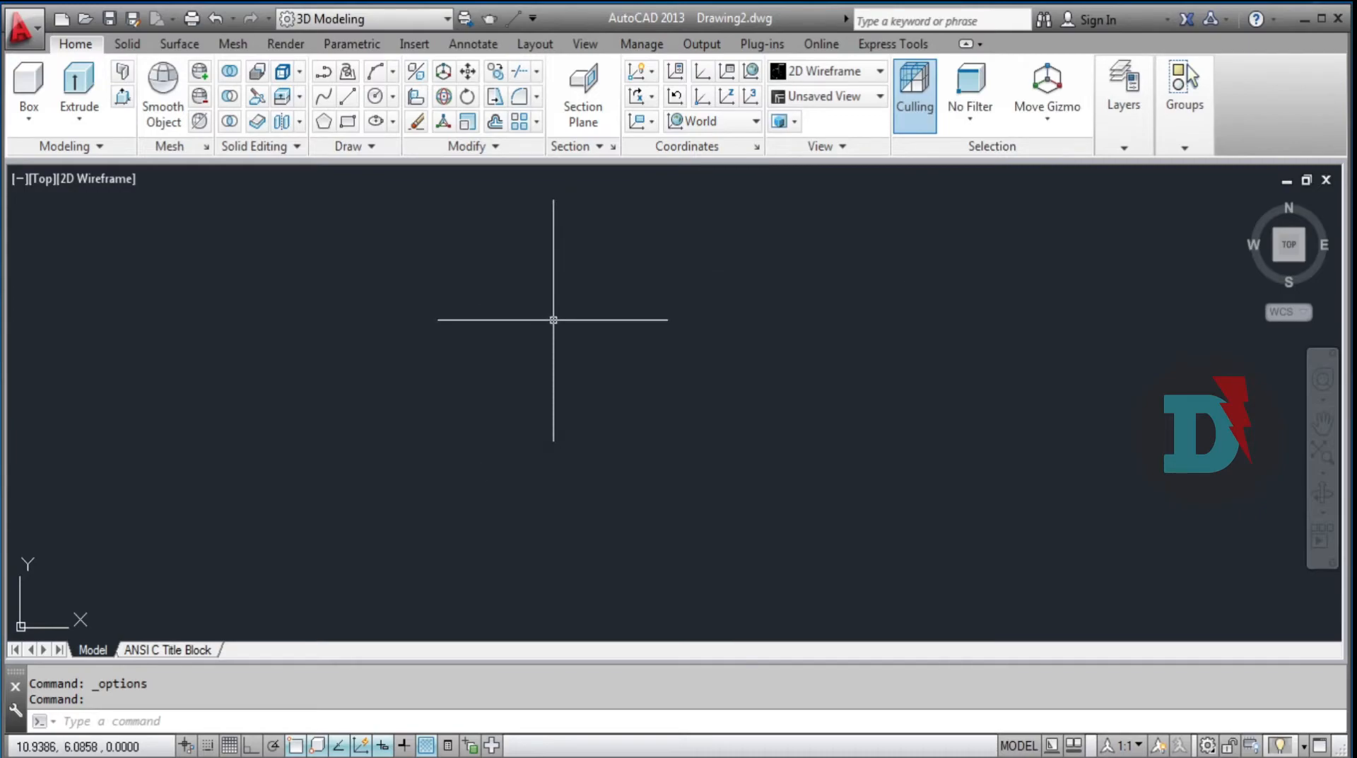
Step: Reduce the crosshair size to 4, the Xref display fade to -81 and the in-place edit fade to 4, and apply
right_click(615, 270)
left_click(664, 645)
left_click_drag(792, 469, 775, 470)
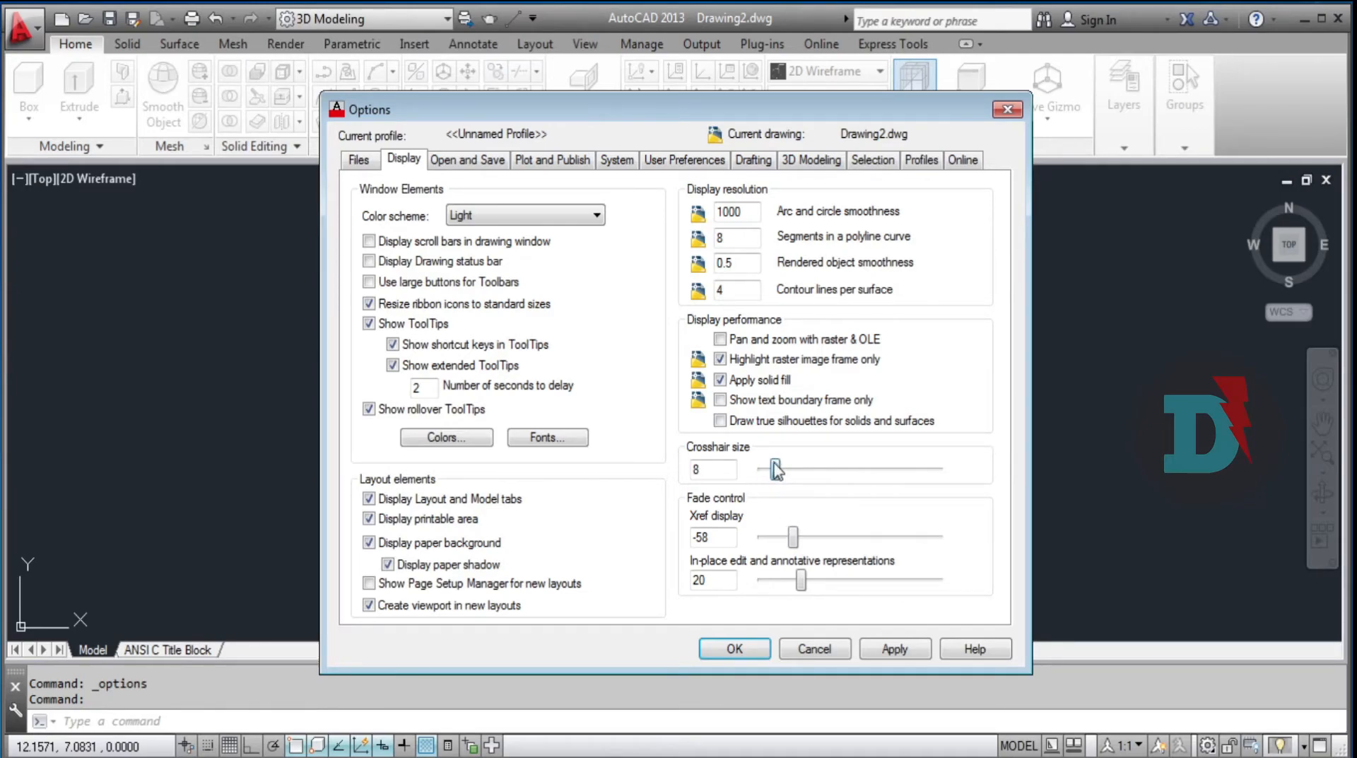
left_click_drag(793, 537, 776, 581)
left_click(895, 648)
left_click(735, 649)
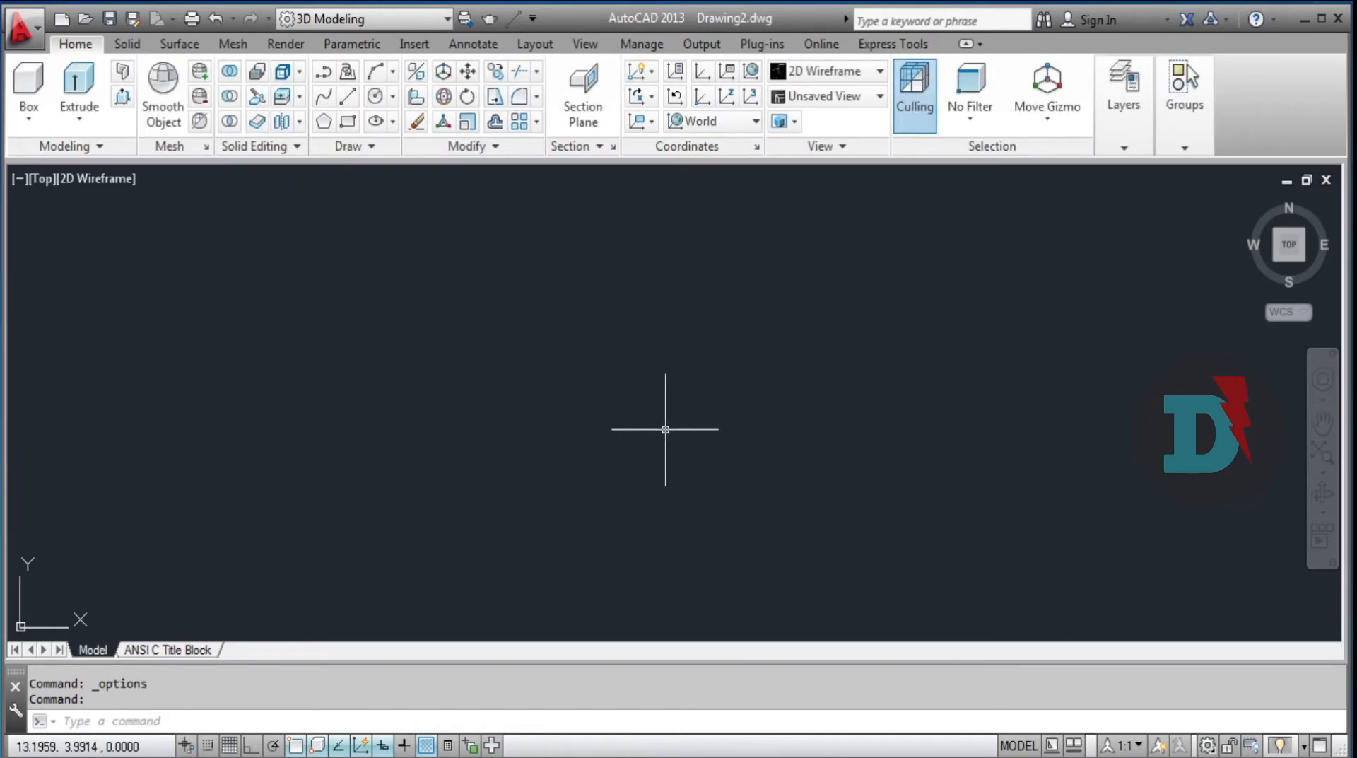
Step: Reopen the display options and set the window color scheme to Dark
right_click(551, 261)
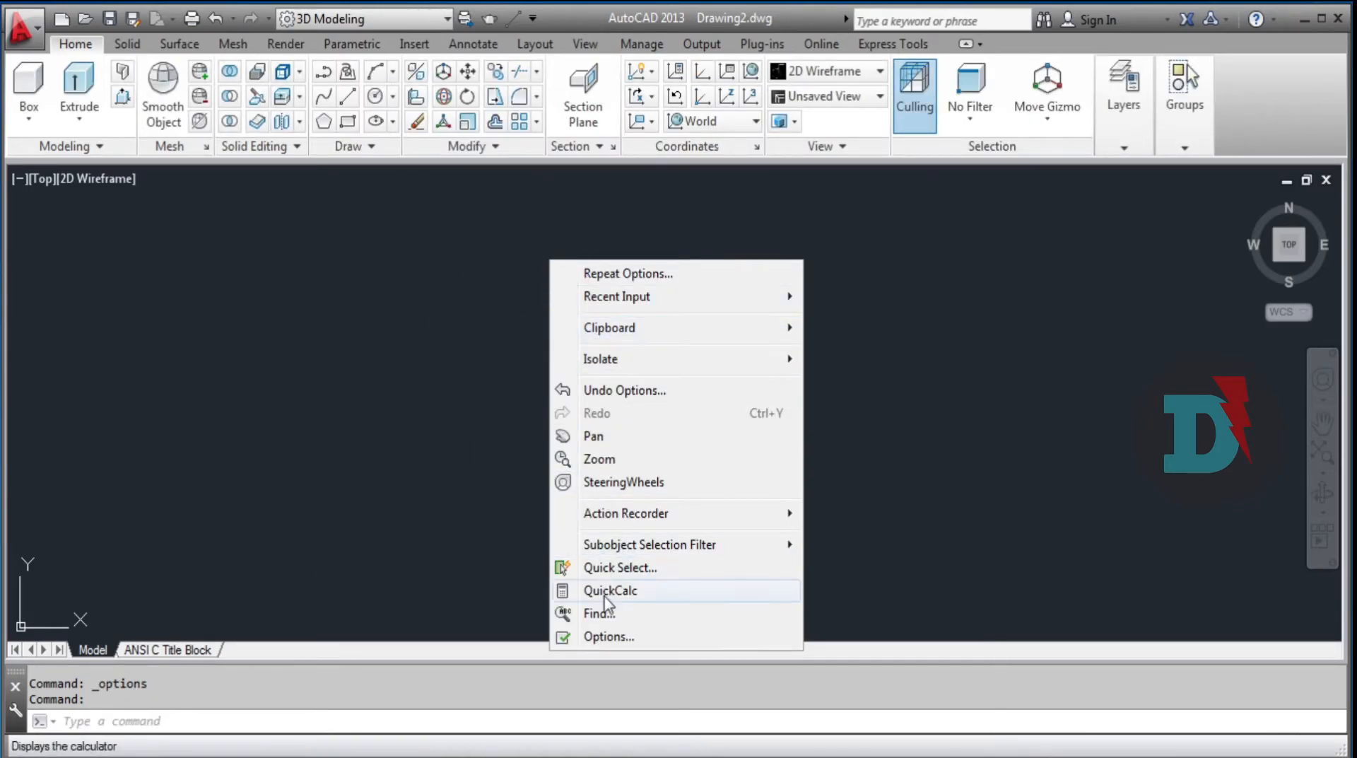
left_click(608, 636)
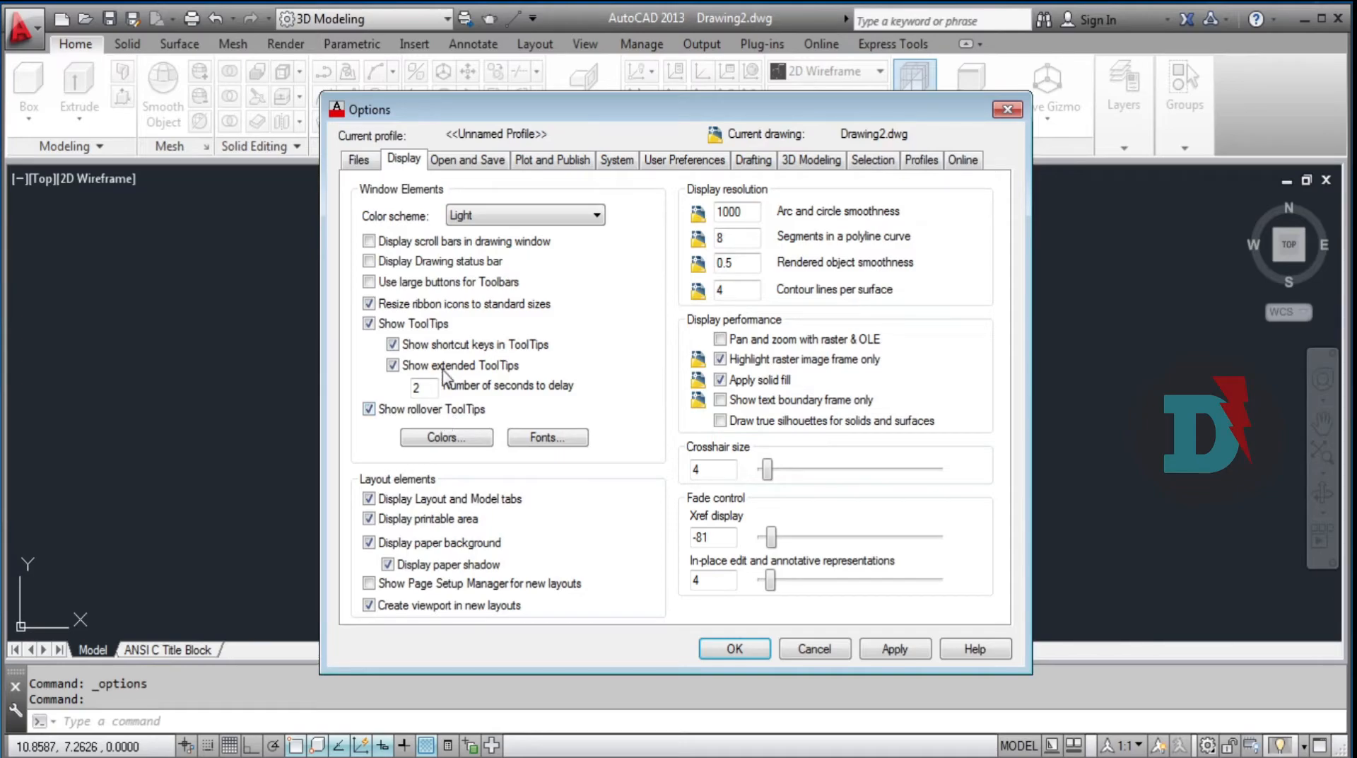
left_click(548, 216)
left_click(526, 234)
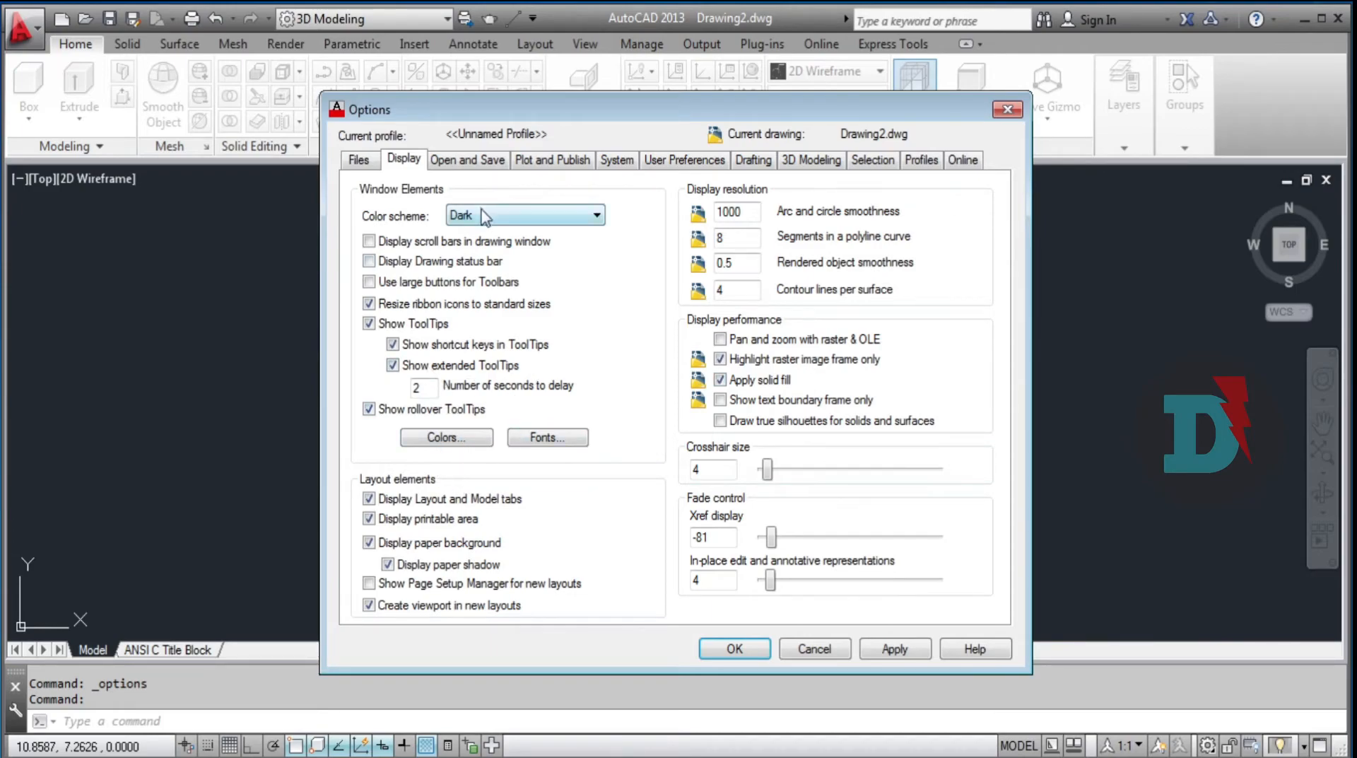
Step: Examine the available file save formats and the default output devices for plotting in the options
left_click(464, 164)
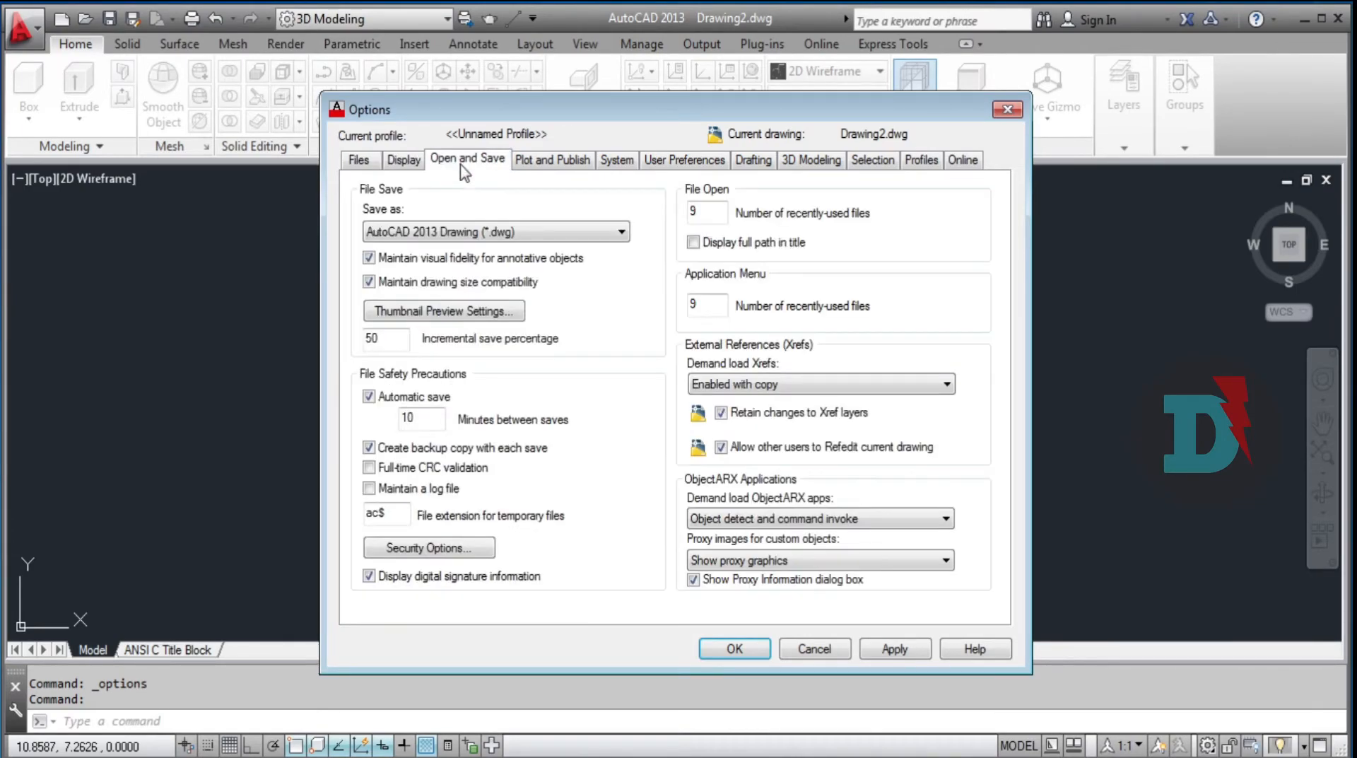
left_click(593, 233)
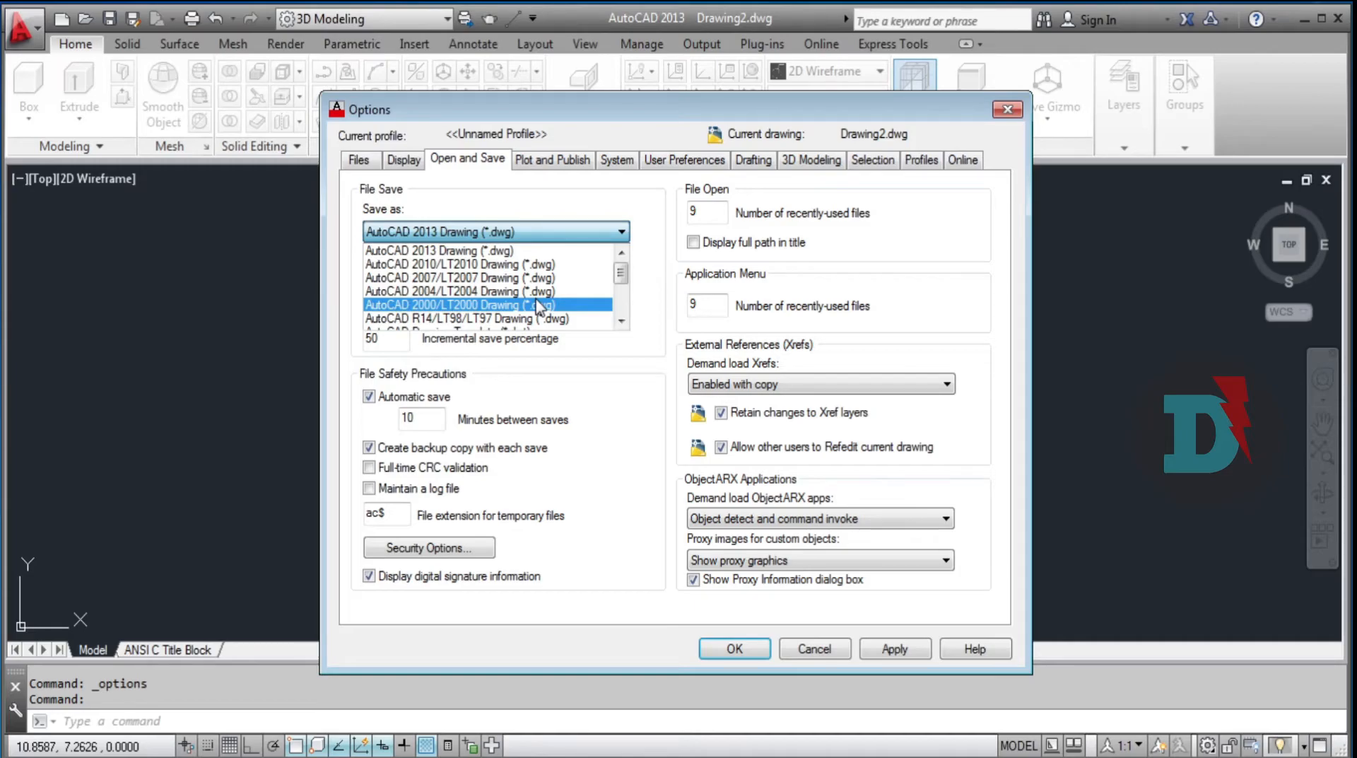
left_click(560, 168)
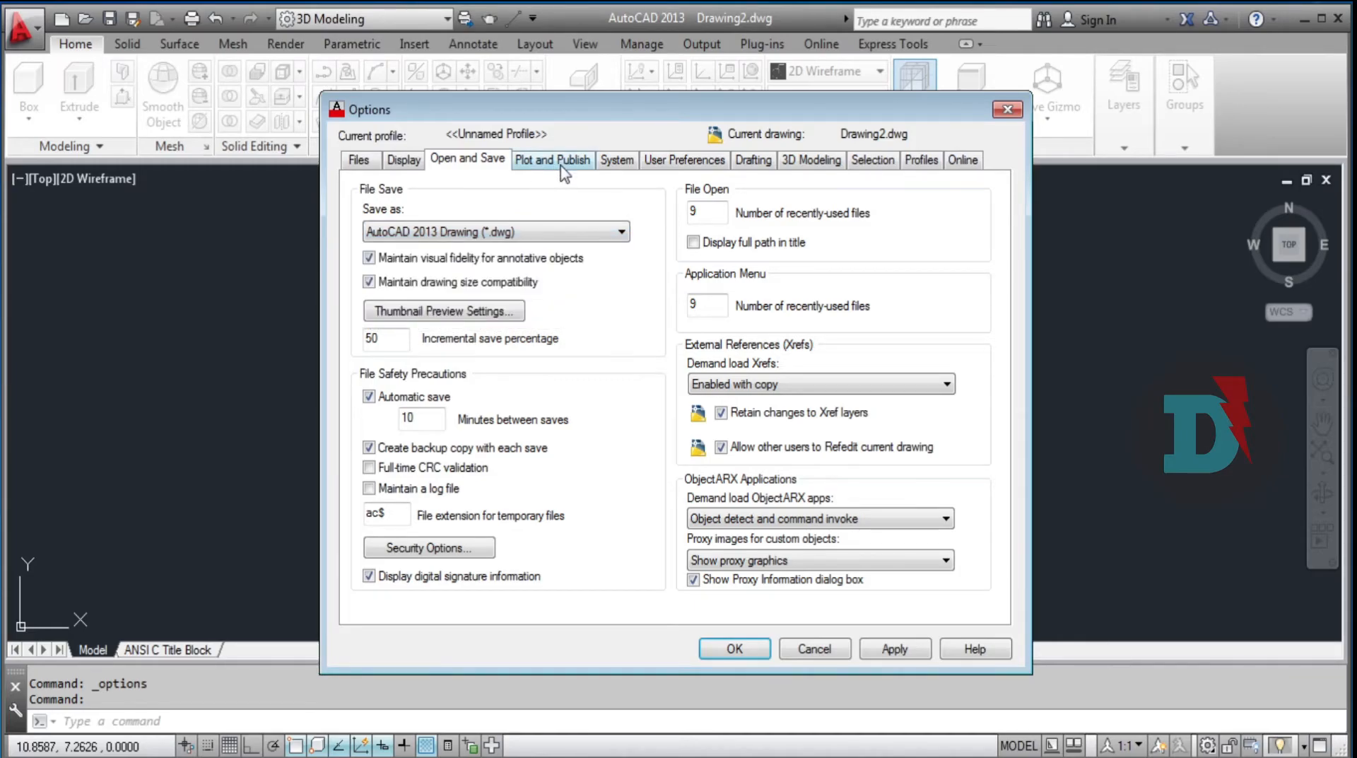
left_click(561, 168)
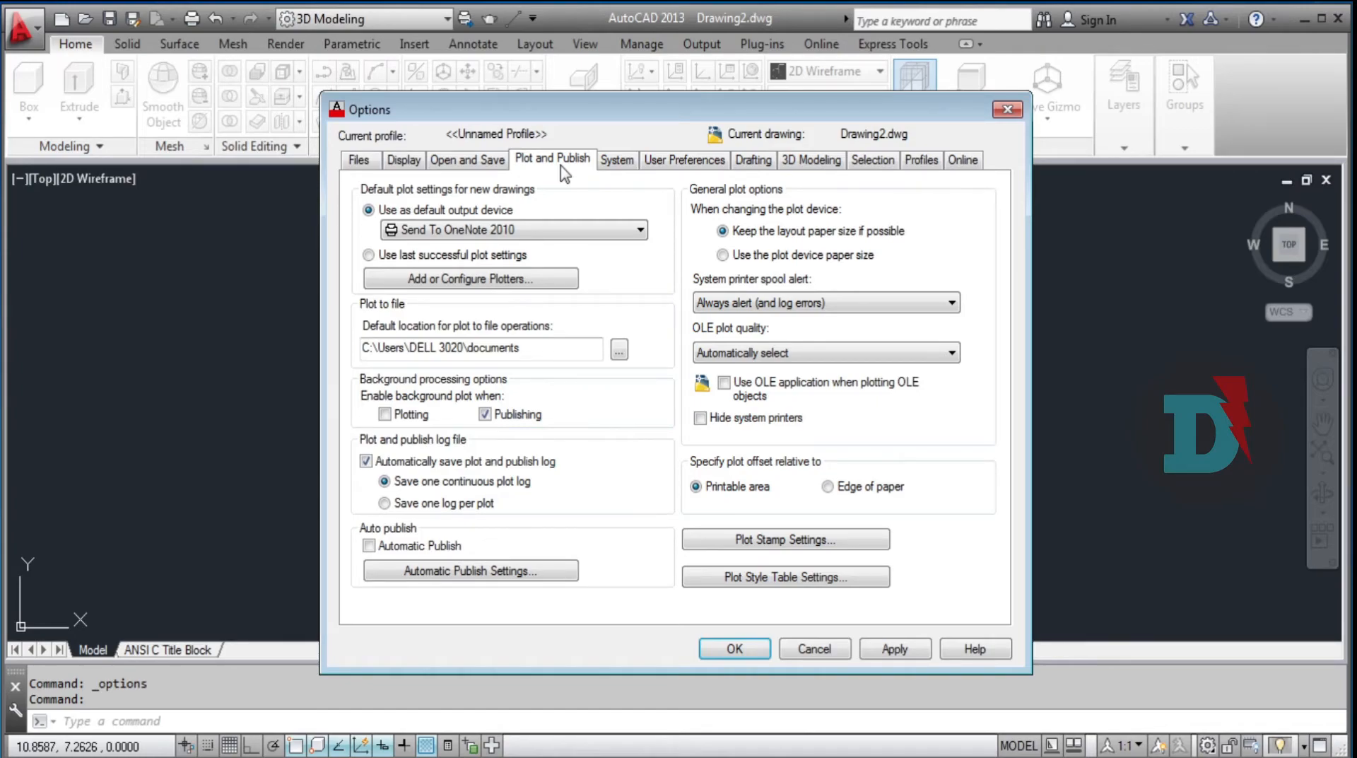
left_click(530, 230)
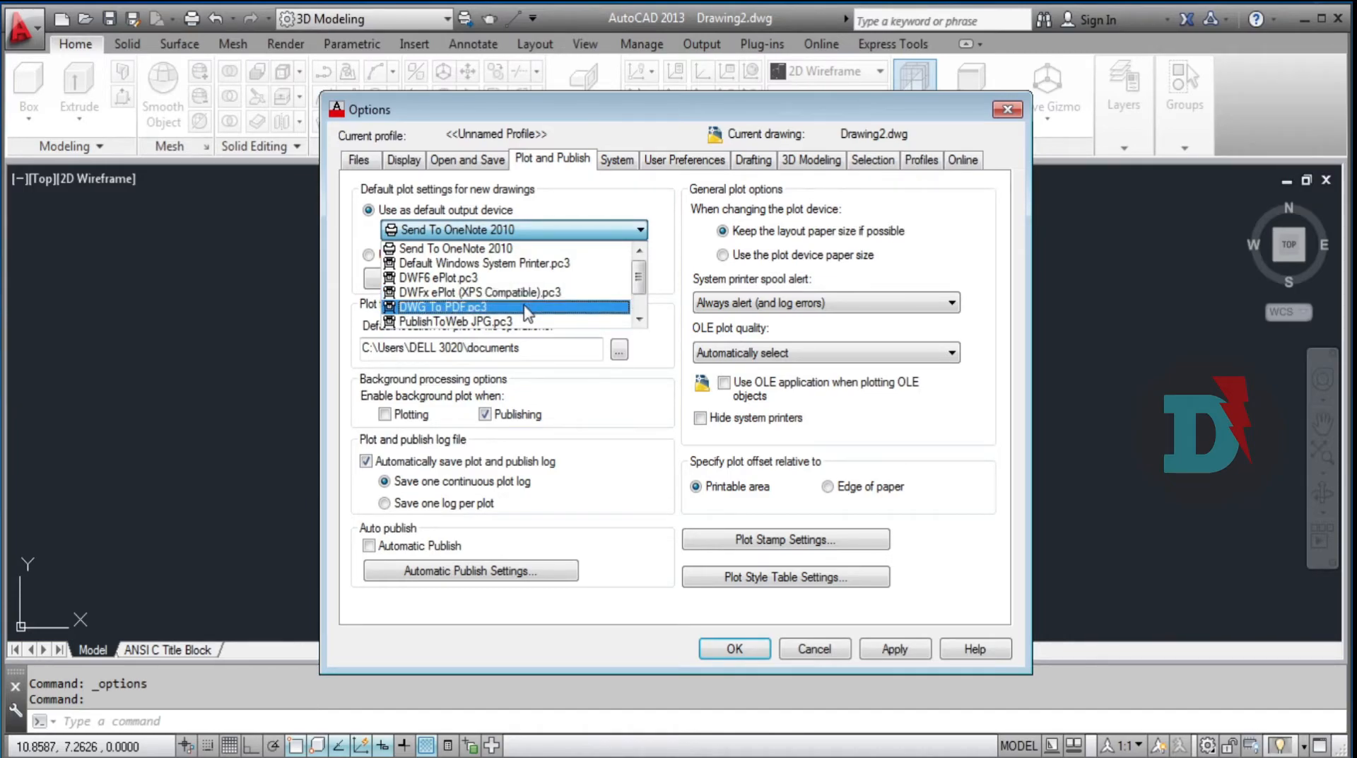
left_click(639, 318)
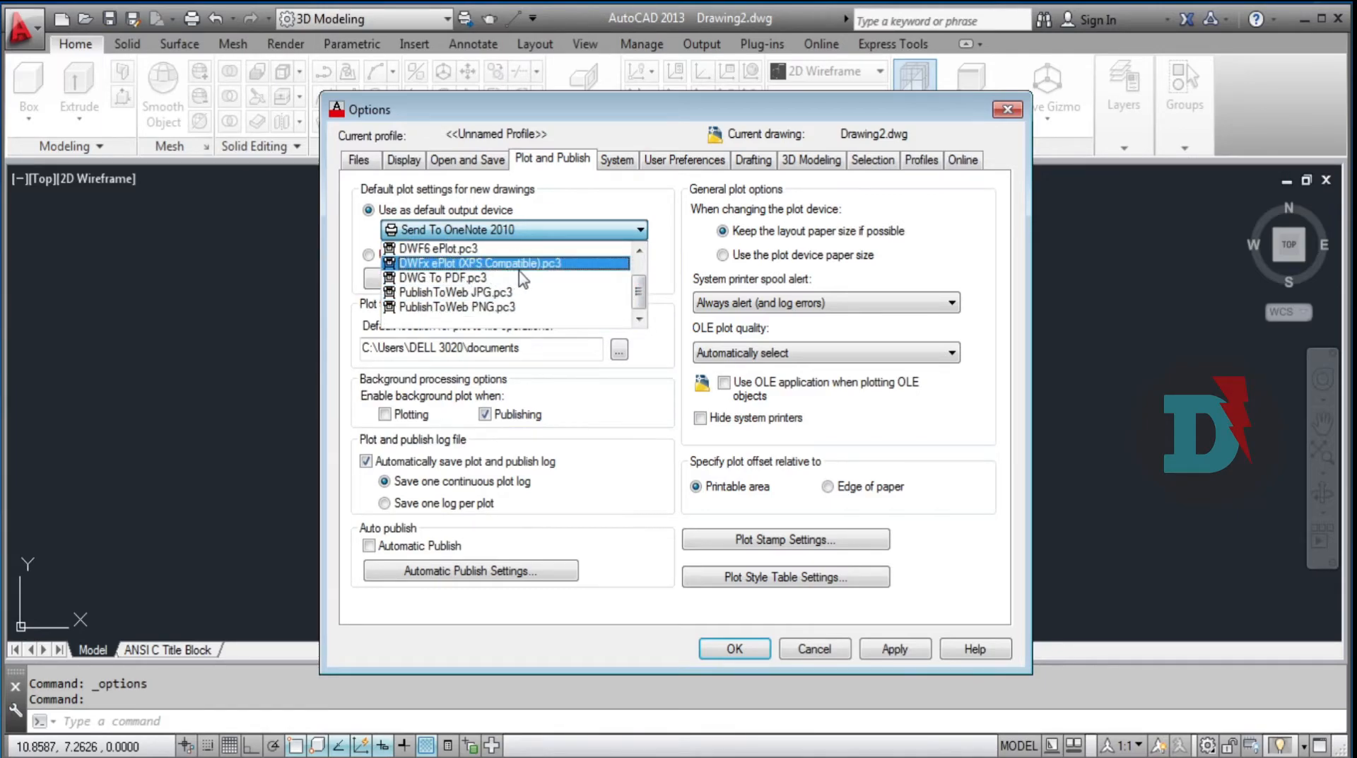
Step: Review the user preference, drafting, 3D modeling, selection, profile and online options, and apply the pending option changes
left_click(684, 160)
left_click(753, 161)
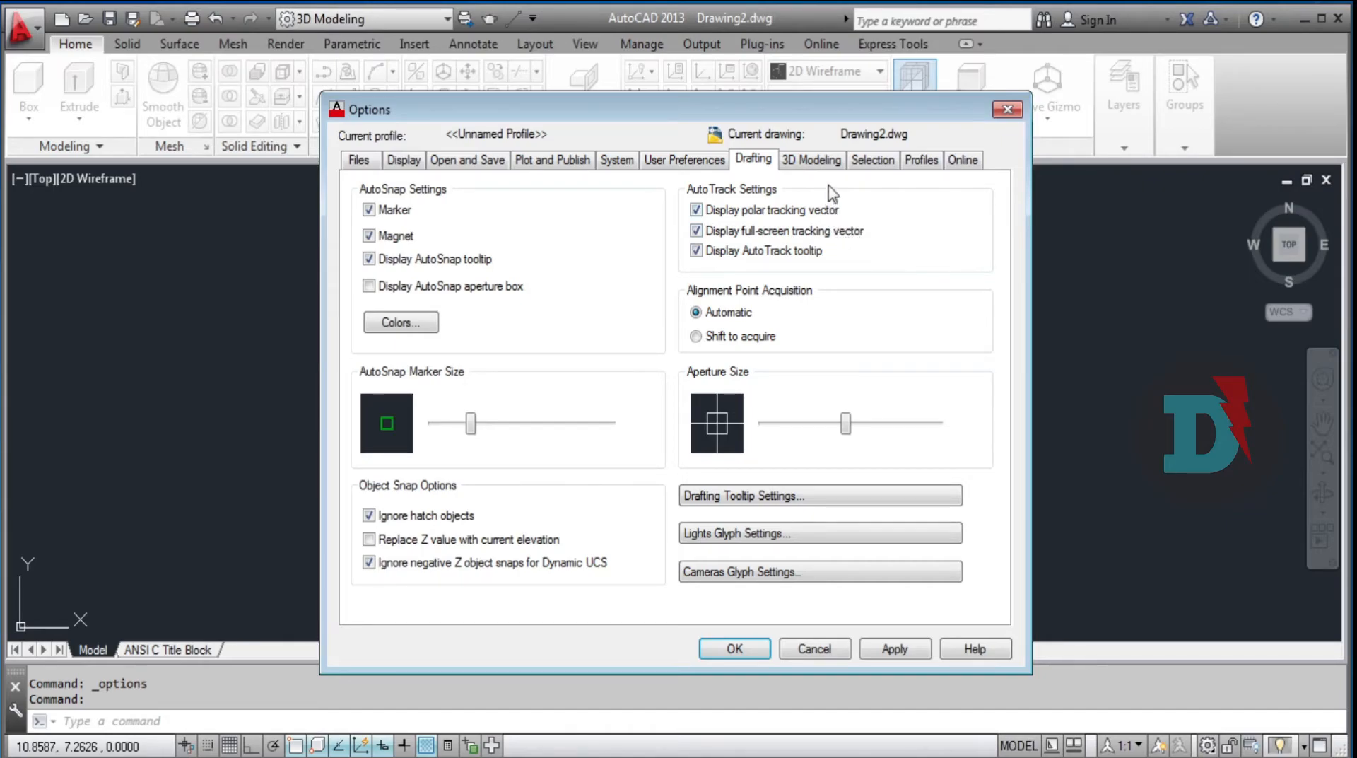
left_click(813, 160)
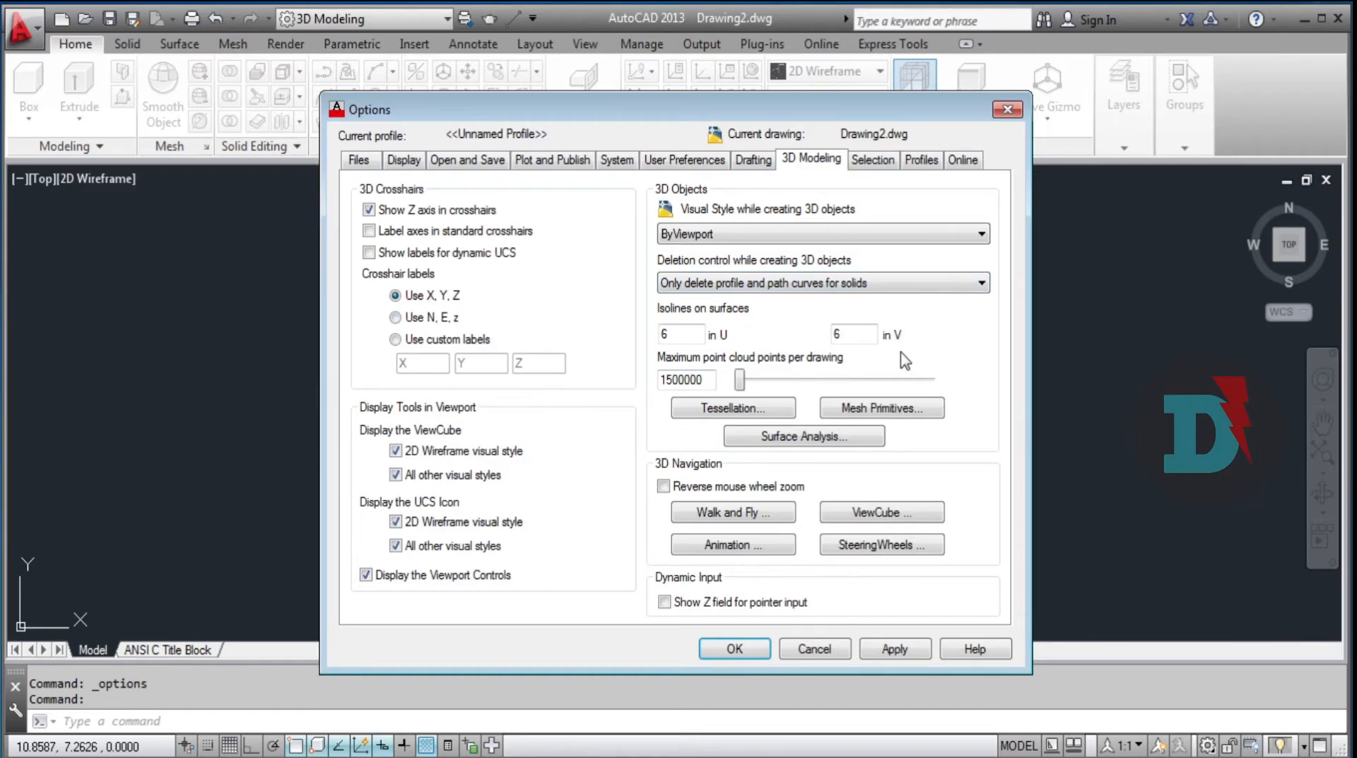
left_click(884, 161)
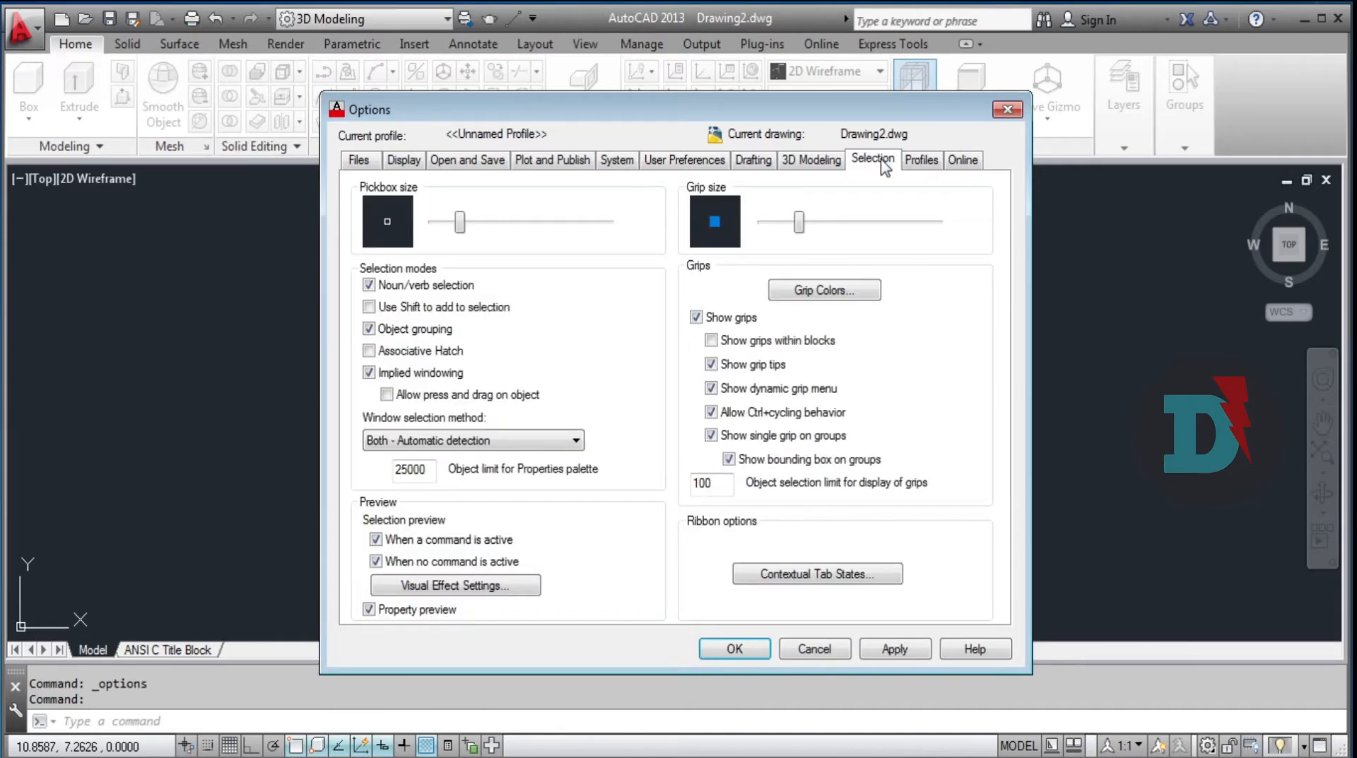
left_click(920, 162)
left_click(970, 170)
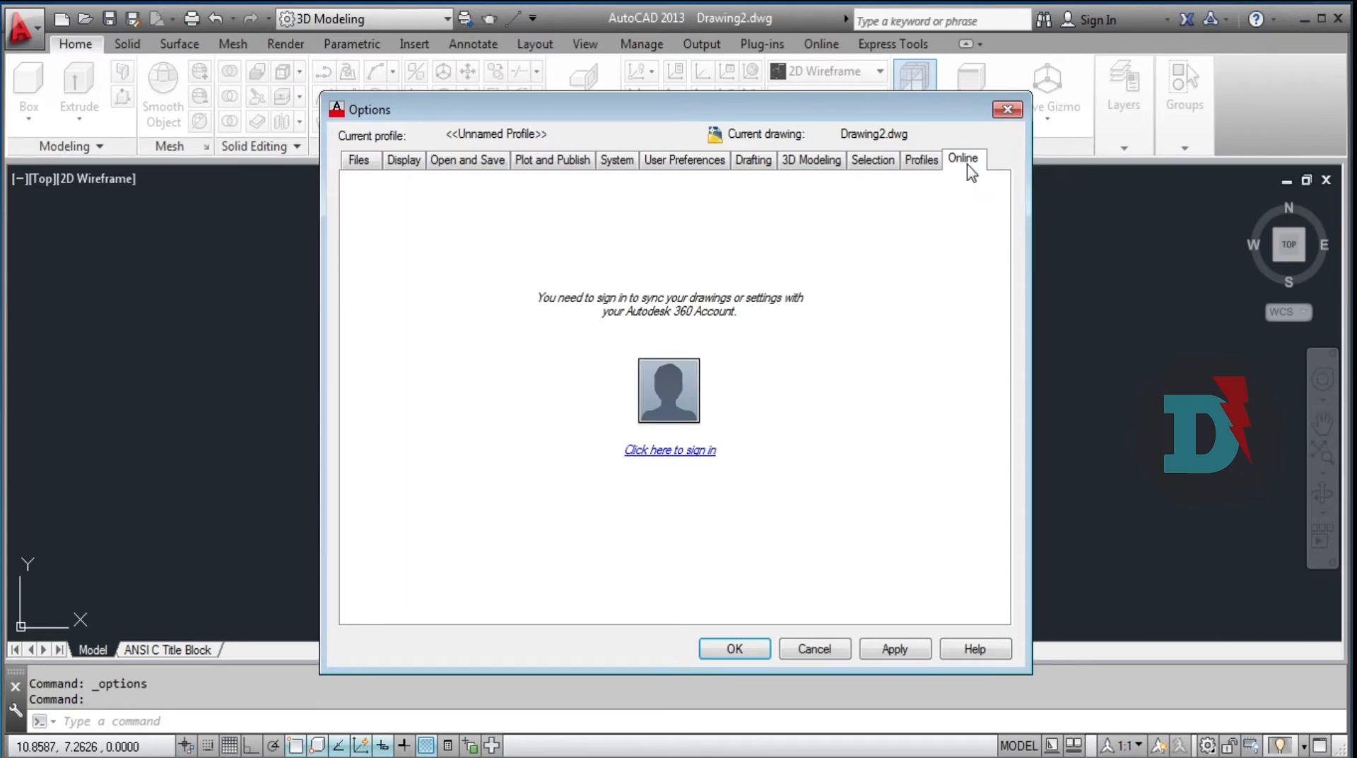
left_click(919, 161)
left_click(877, 159)
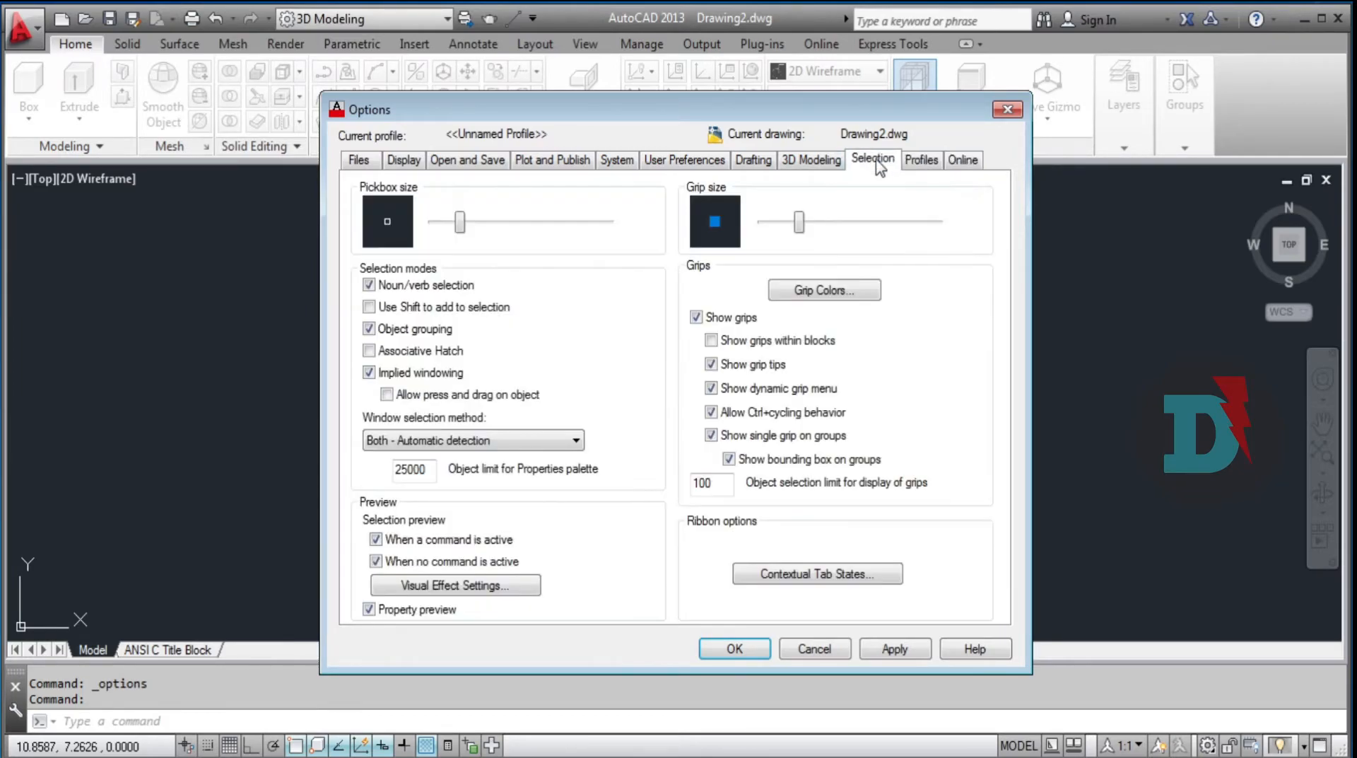
left_click(892, 655)
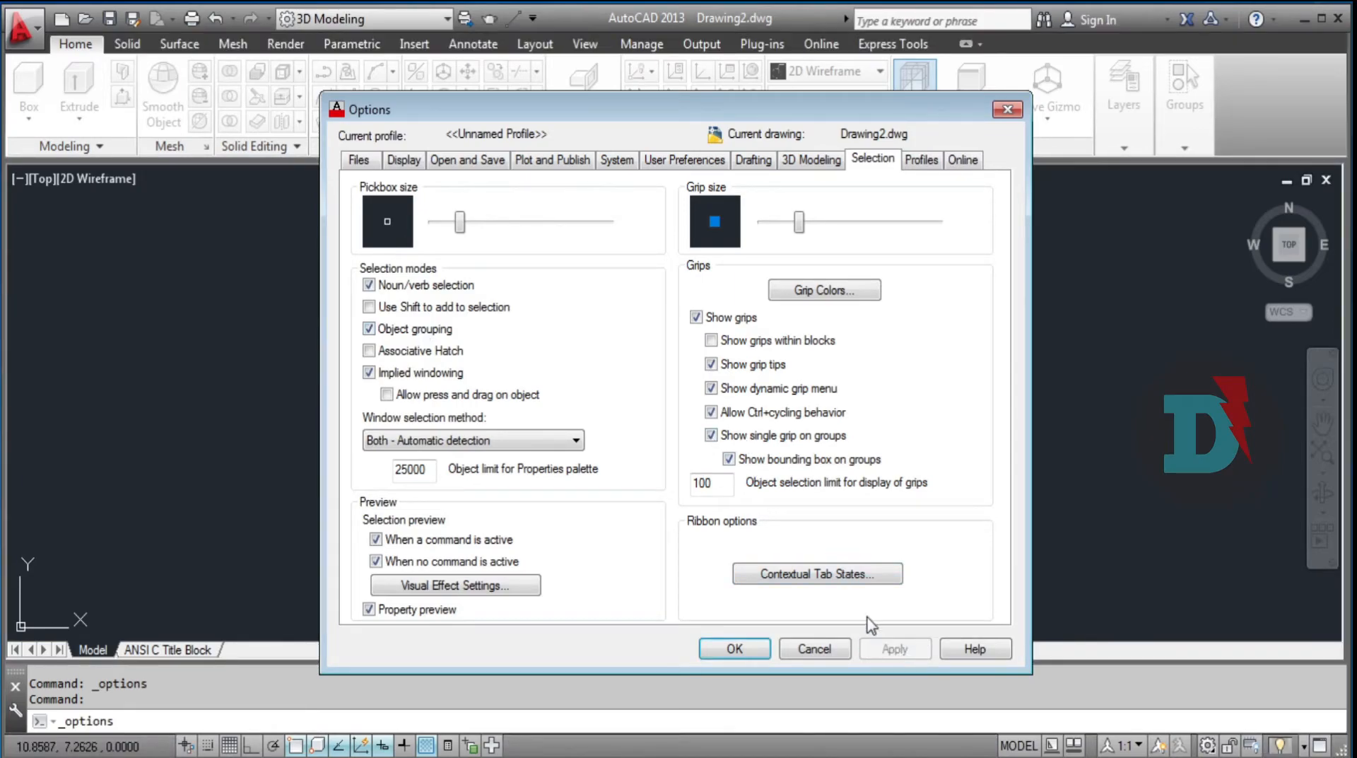
left_click(745, 650)
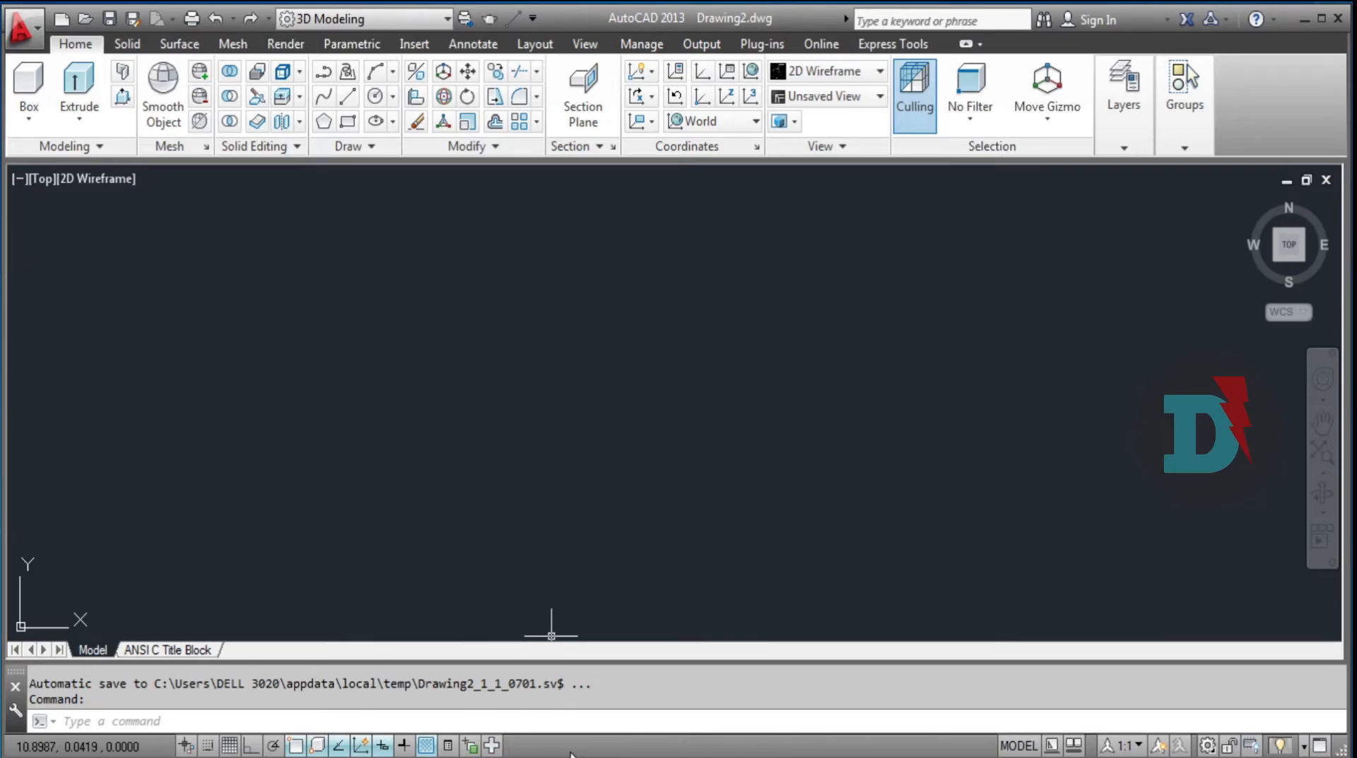
Step: Open the drafting settings with the DS command and set the snap X and Y spacing to 2
left_click(273, 721)
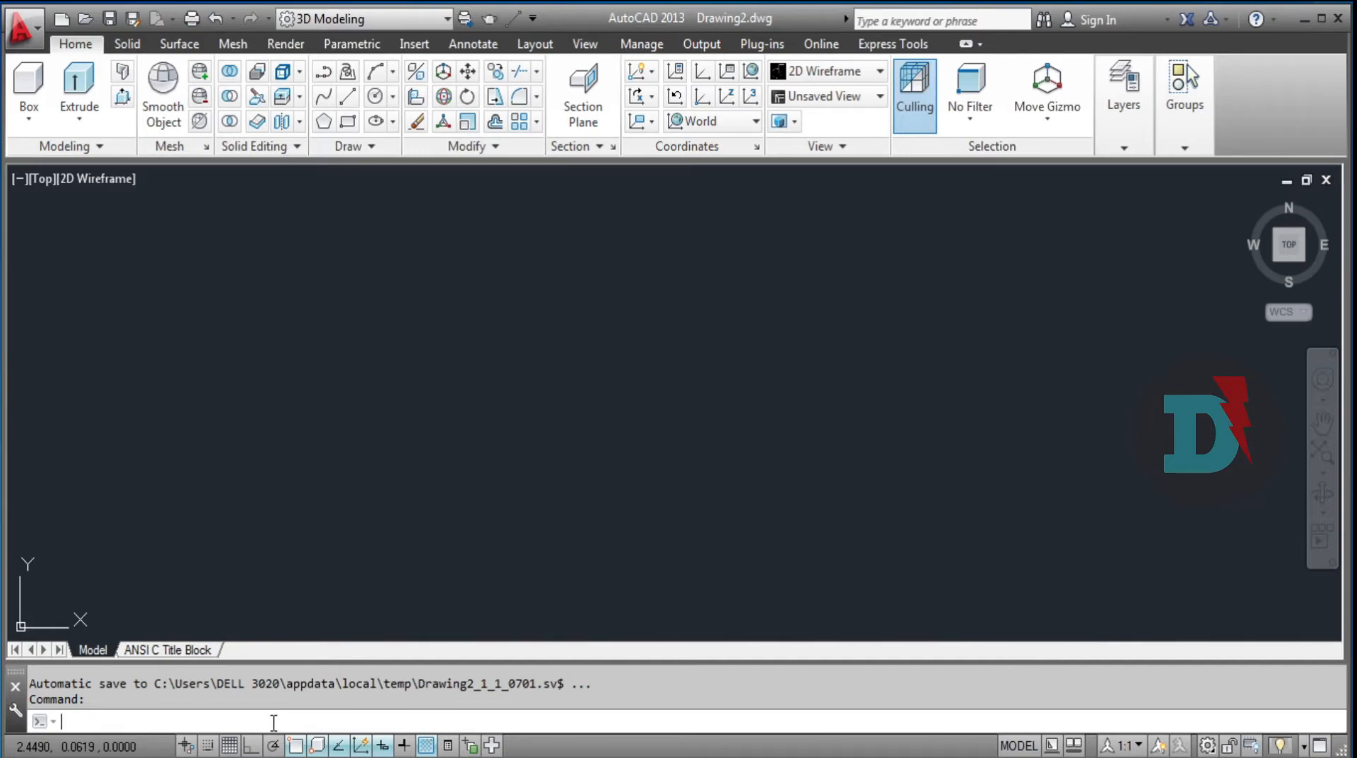
type("DS")
key("Return")
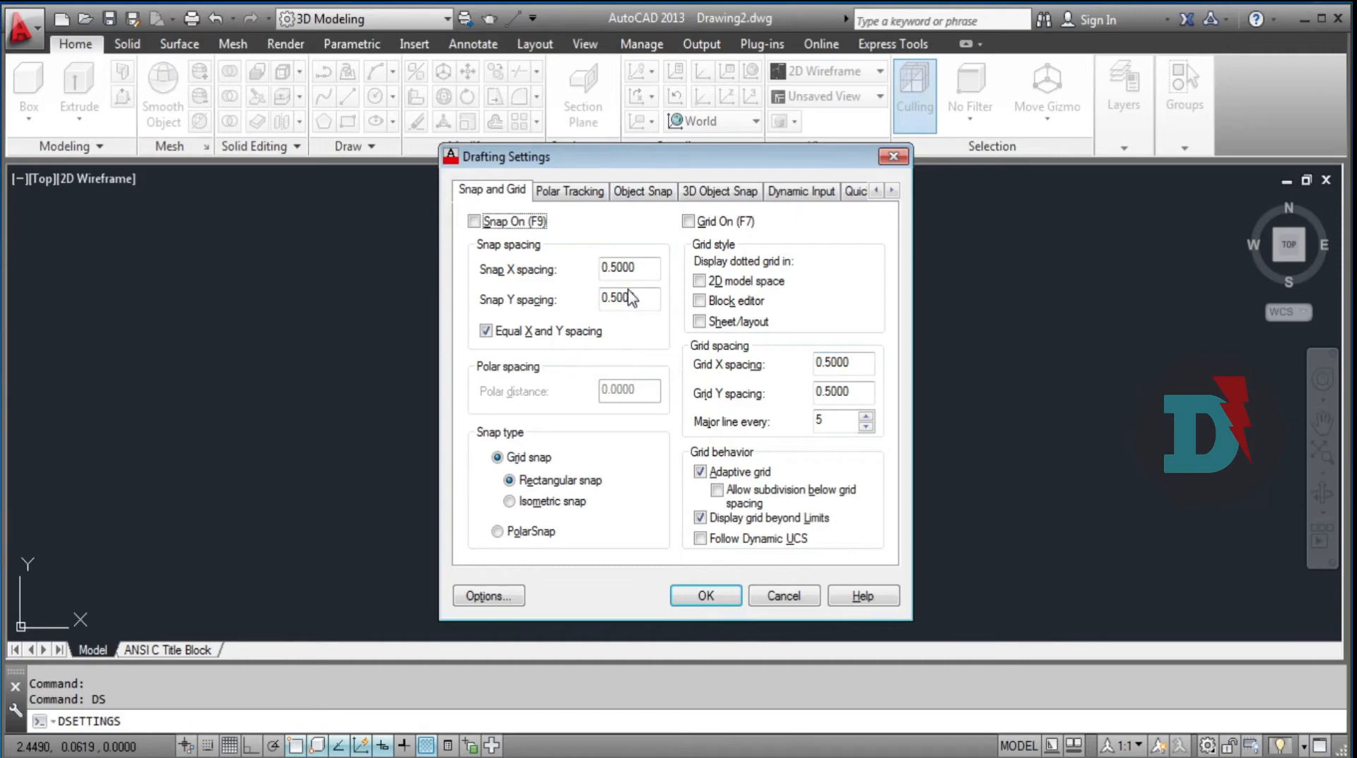
left_click_drag(649, 269, 560, 264)
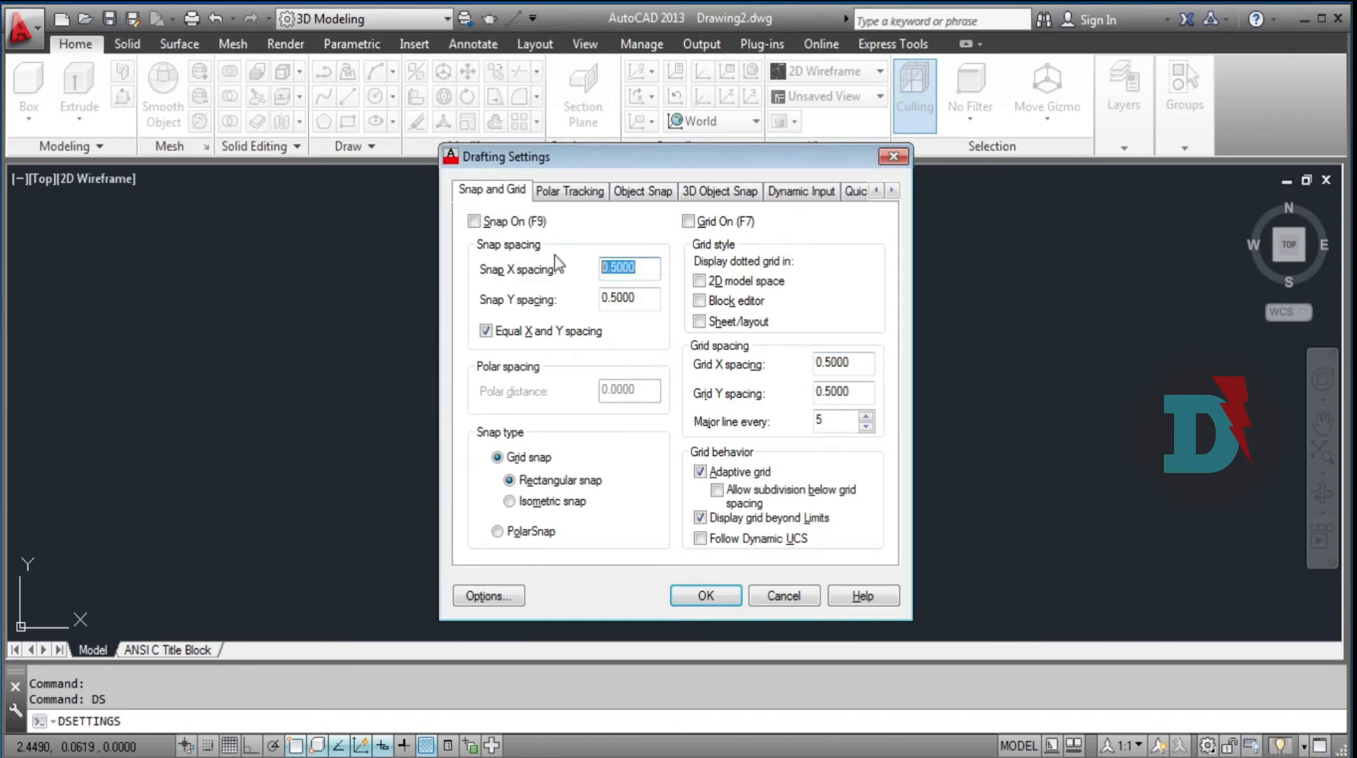
type("2")
left_click_drag(636, 302, 523, 307)
Step: Set the grid X and Y spacing to 2 and accept the drafting settings
left_click_drag(862, 361, 732, 361)
type("2")
left_click_drag(852, 393, 755, 390)
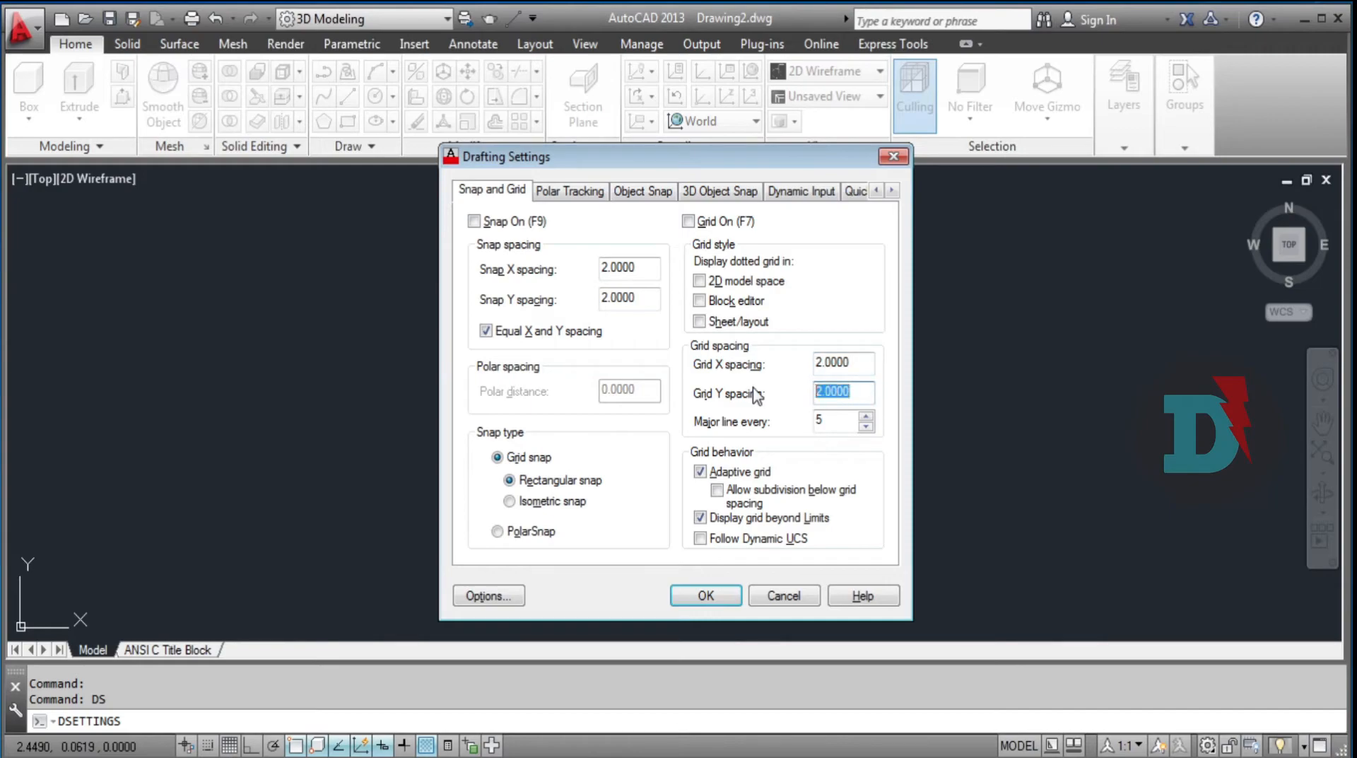
type("2")
left_click(696, 595)
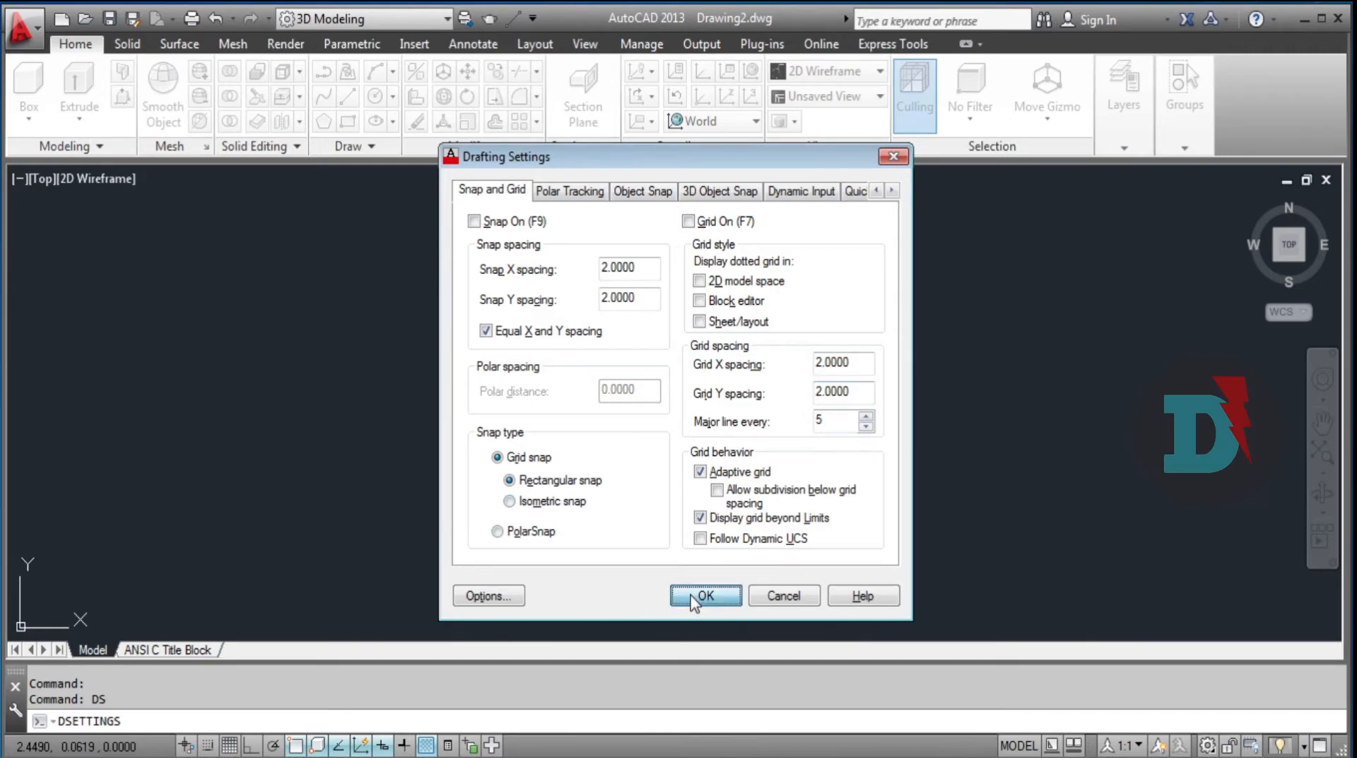
Step: Turn on the grid display and bring the origin area of the grid into view
left_click(229, 745)
scroll(456, 347, "down", 4)
mouse_move(427, 324)
middle_mouse_down()
mouse_move(375, 506)
mouse_move(364, 422)
middle_mouse_up()
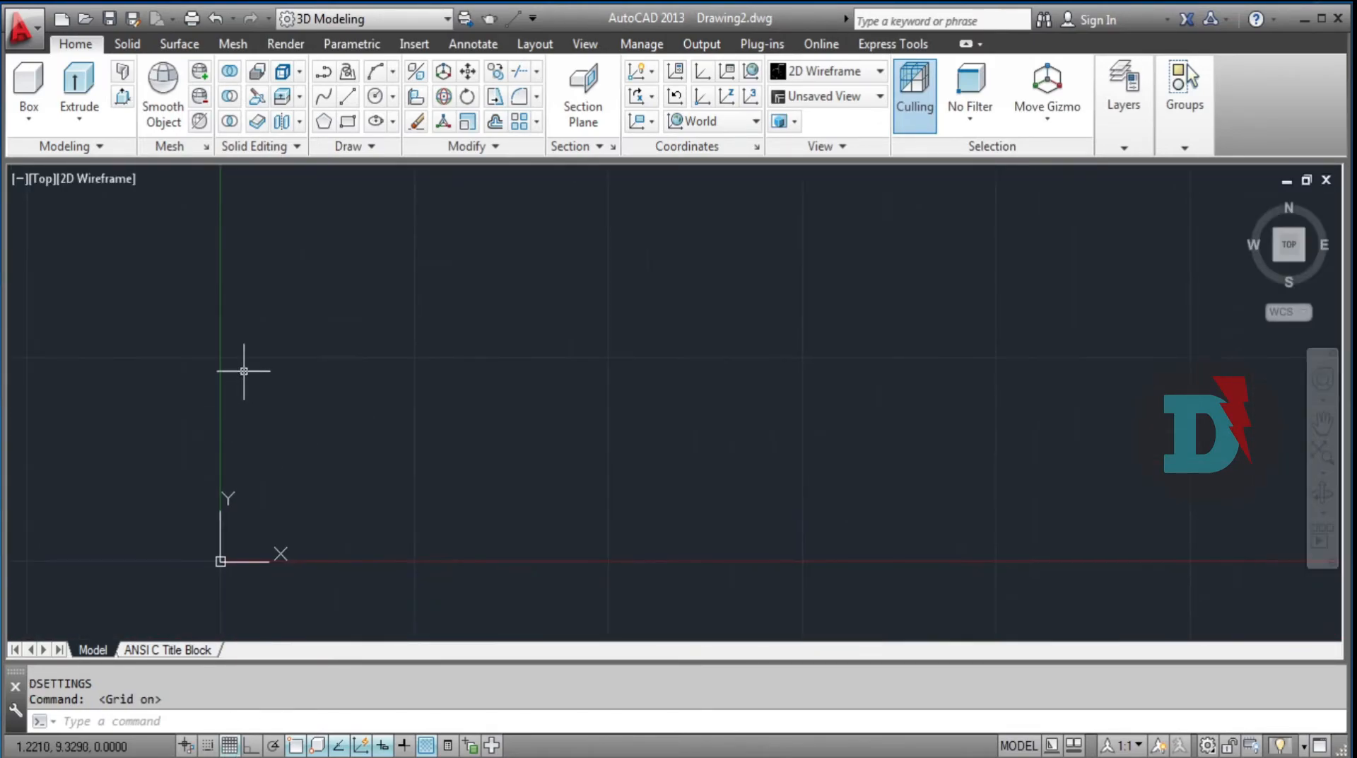
Step: Reopen the drafting settings with the DS command, set the snap and grid X and Y spacing to 0.5, and accept
left_click(142, 720)
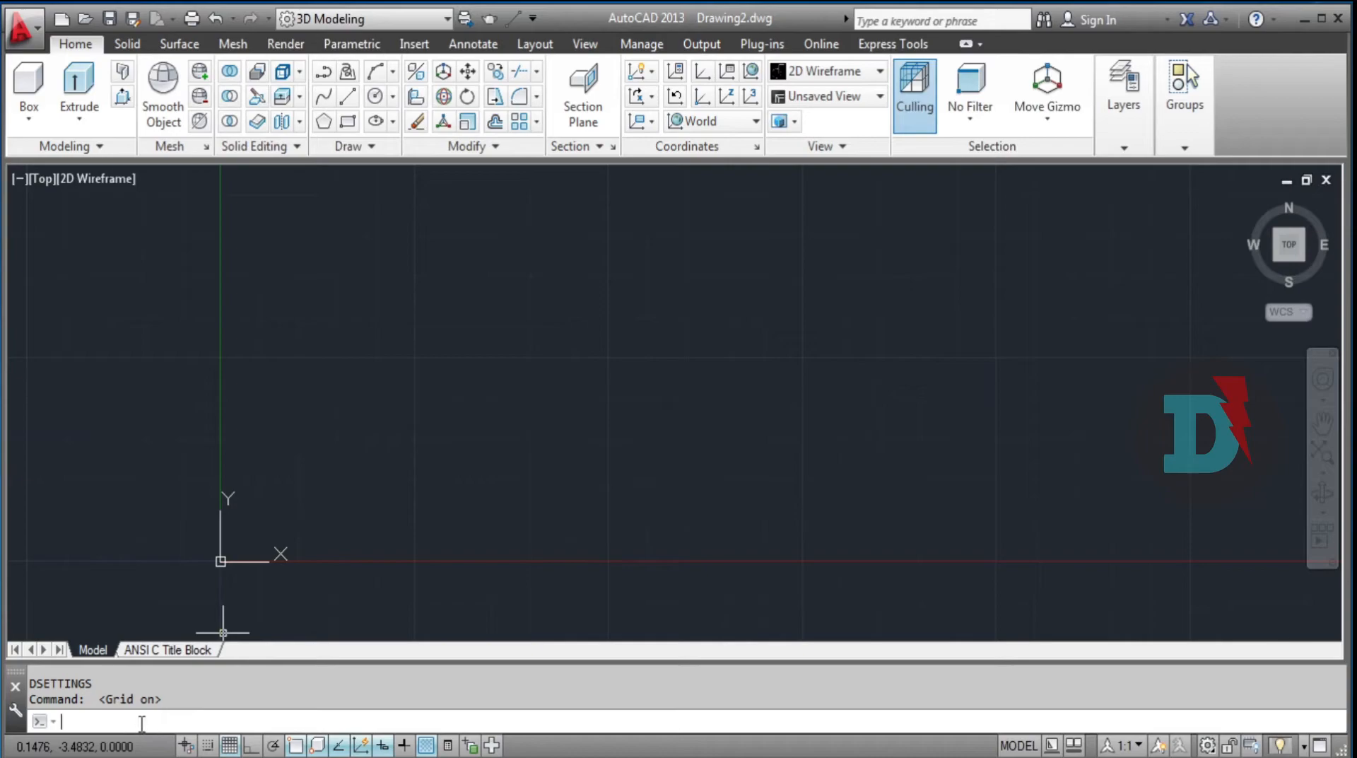
type("ds")
key("Return")
type("0.5")
key("Tab")
left_click_drag(870, 362, 792, 375)
type("0.5")
key("Tab")
left_click(703, 596)
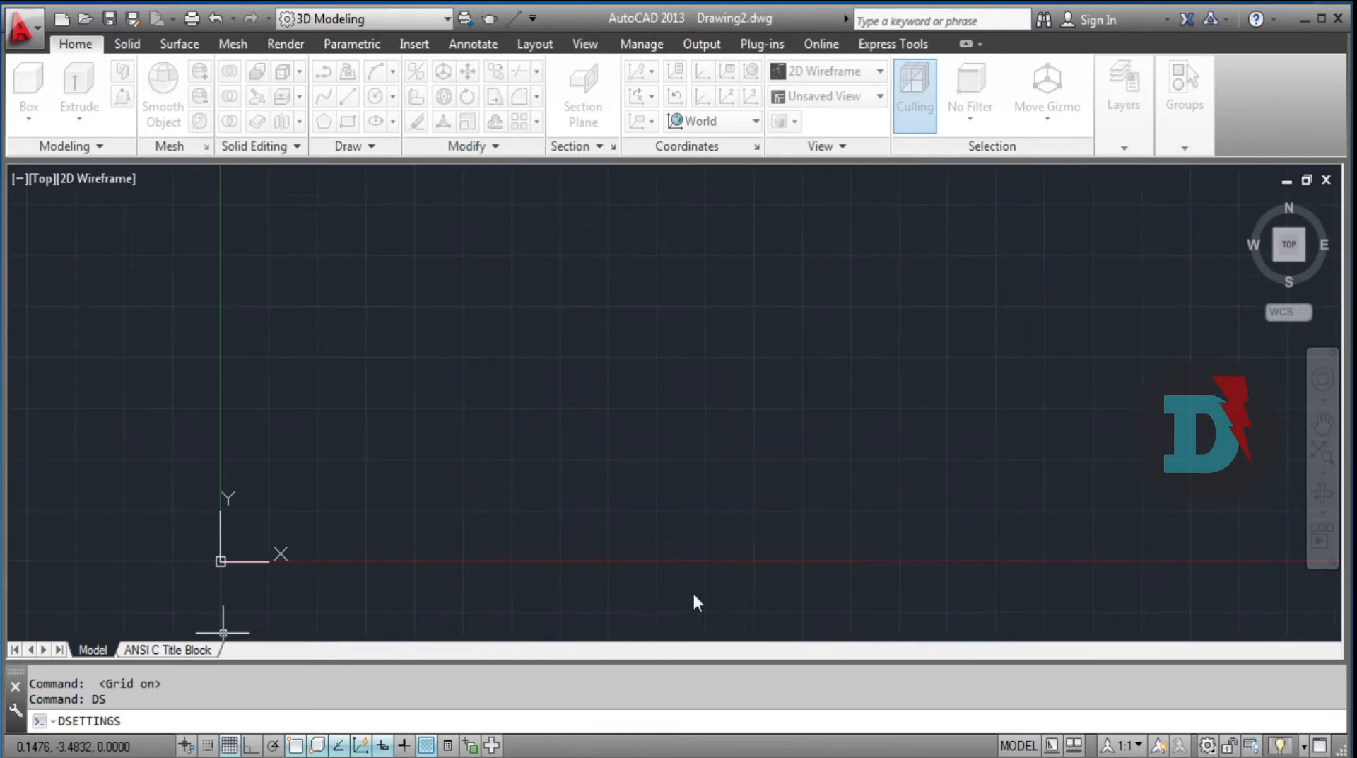
scroll(395, 340, "up", 4)
middle_click_drag(395, 341, 499, 345)
scroll(498, 345, "down", 5)
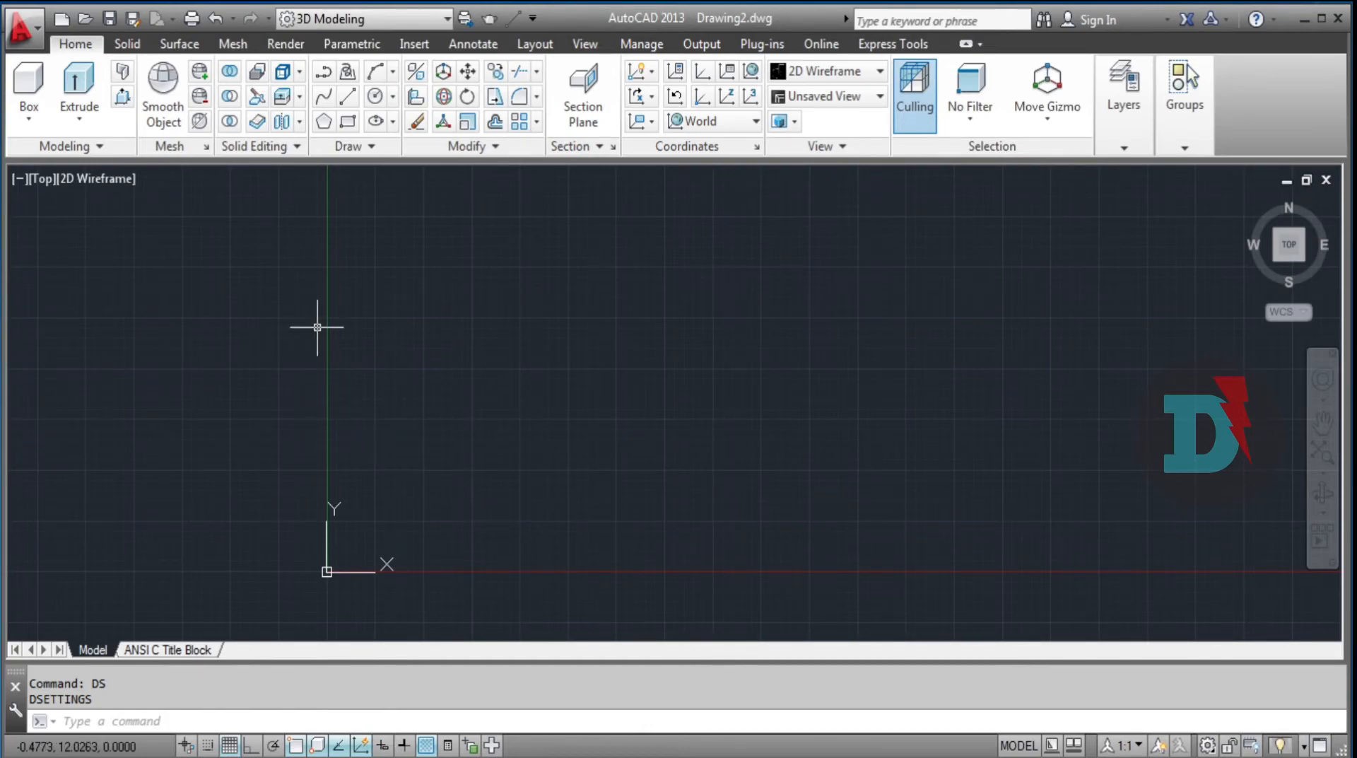
Step: Turn on dynamic input and try out its cursor prompts with a trial line, cancelling the line after its first point
type("1")
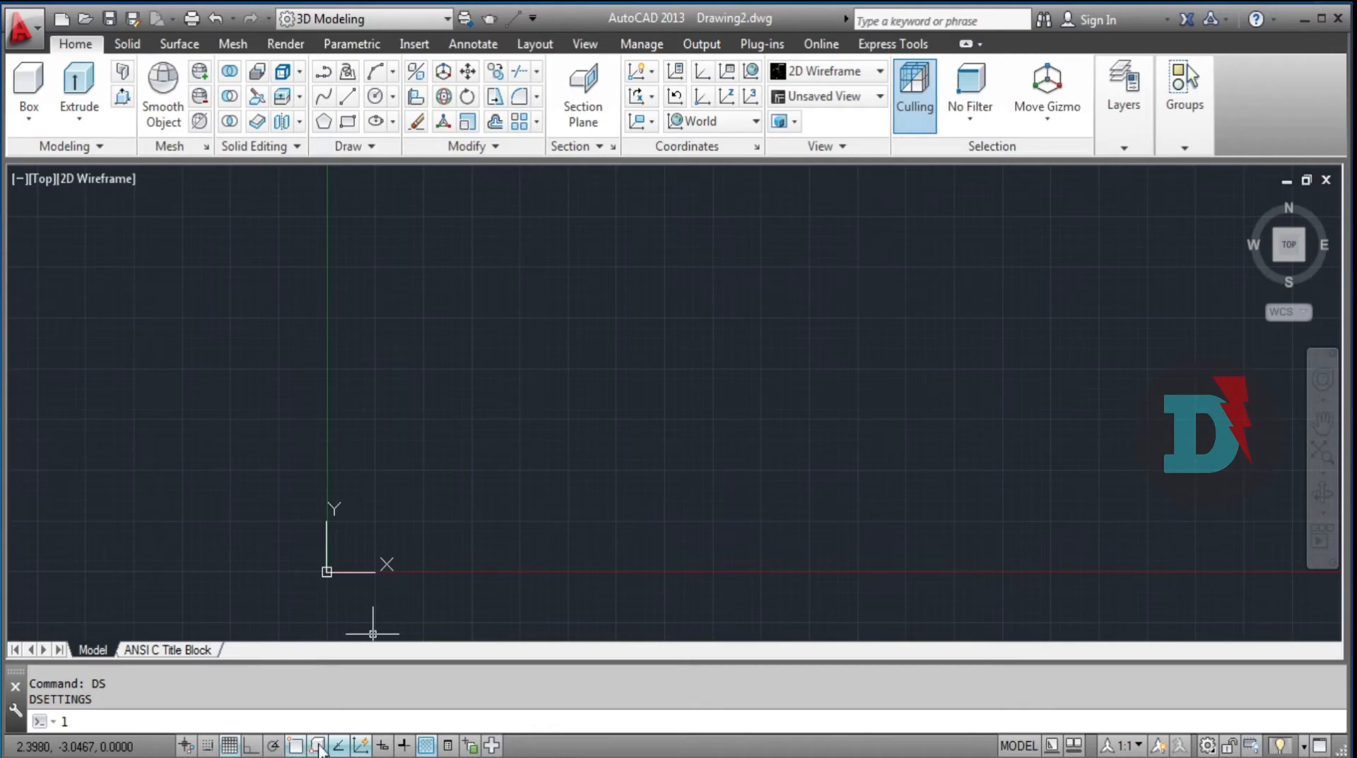
left_click(387, 747)
type("l")
key("Escape")
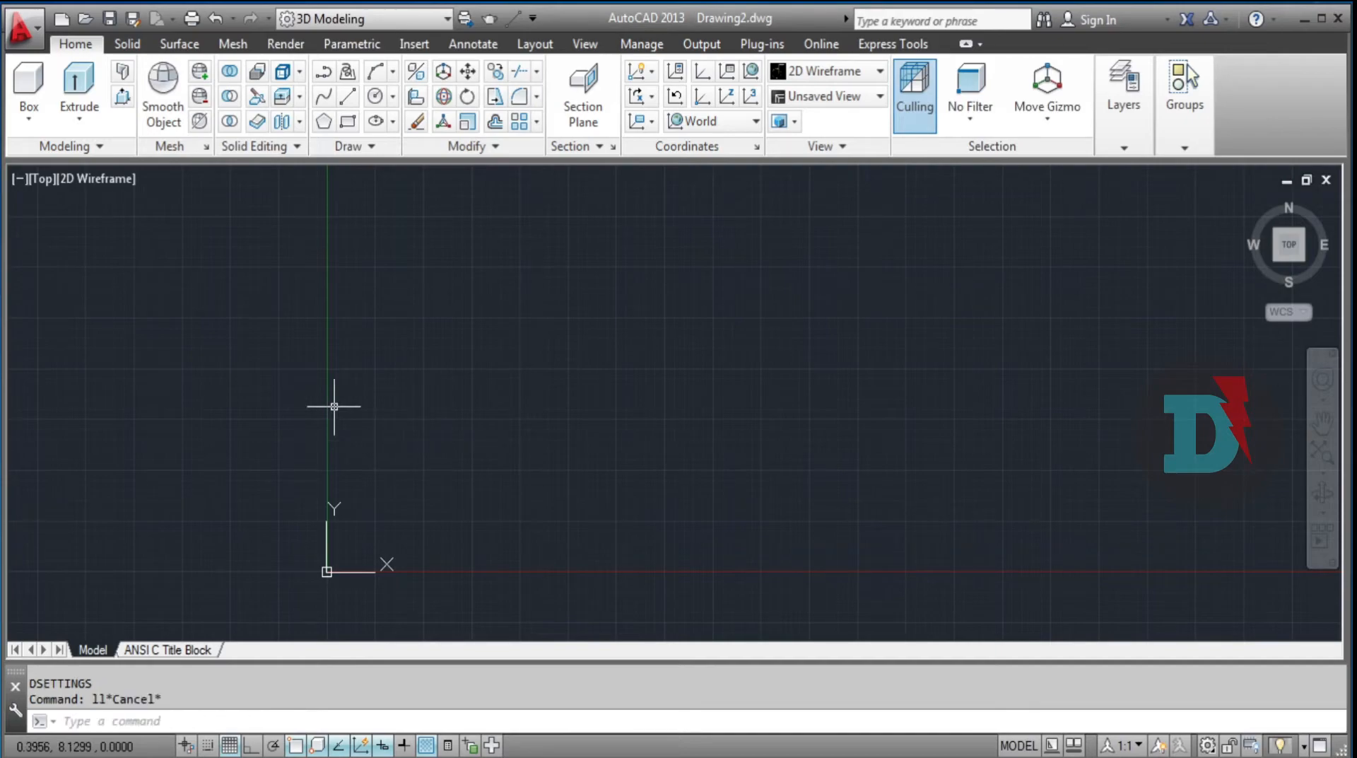
type("l")
left_click(379, 453)
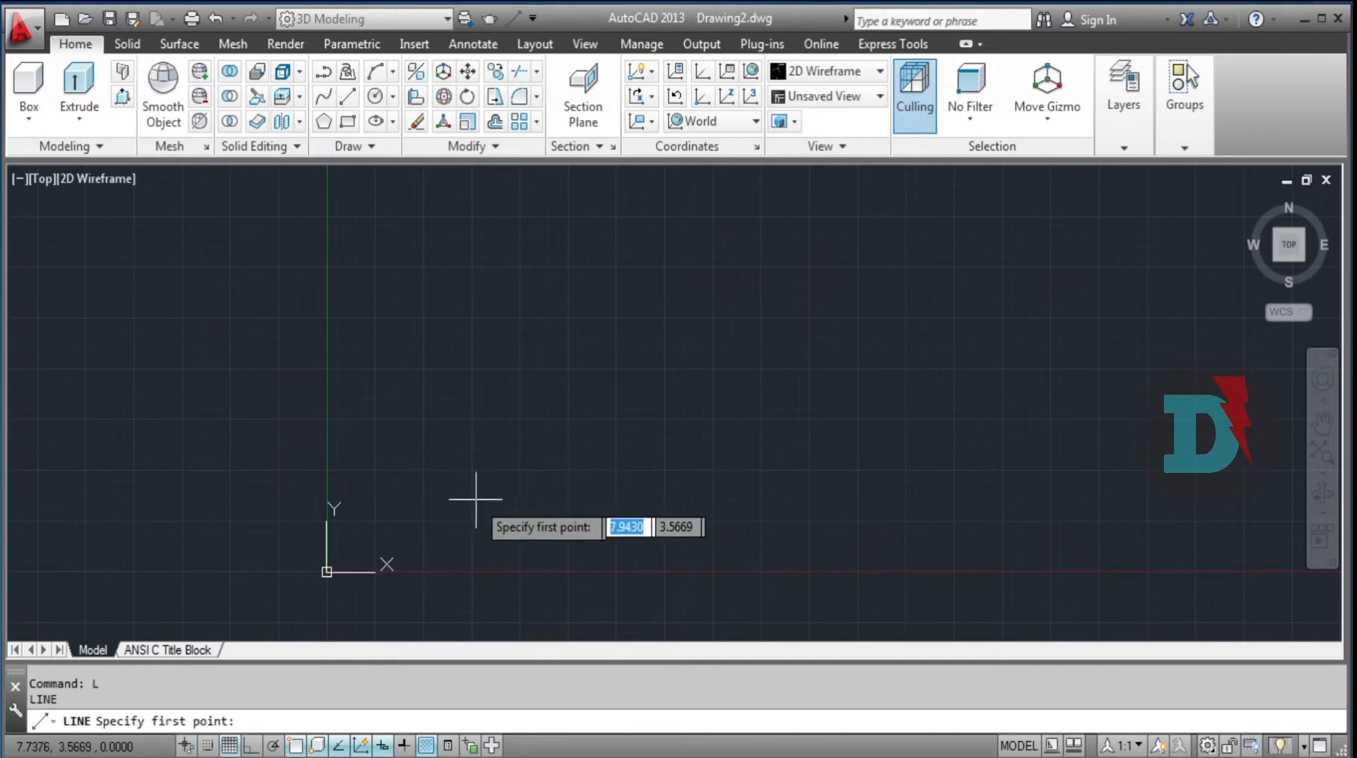
left_click(439, 468)
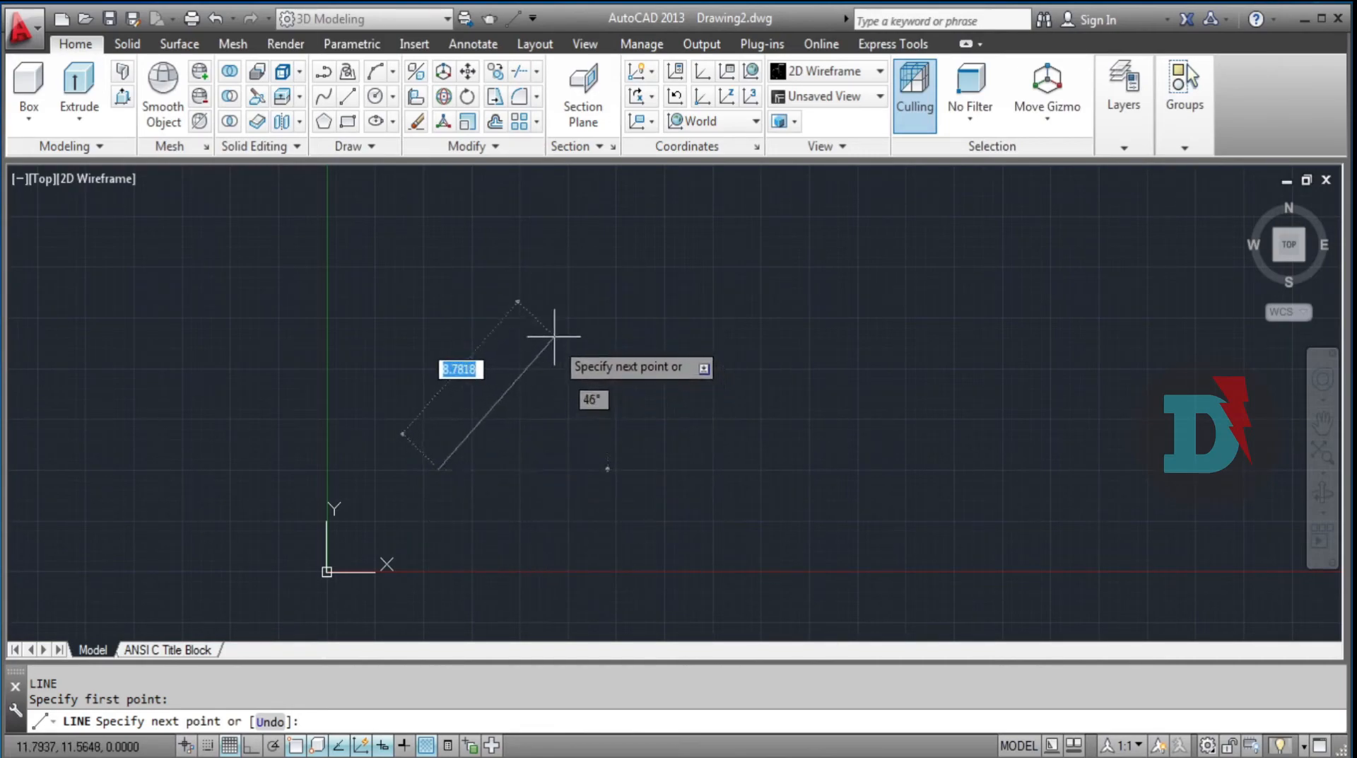
key("Escape")
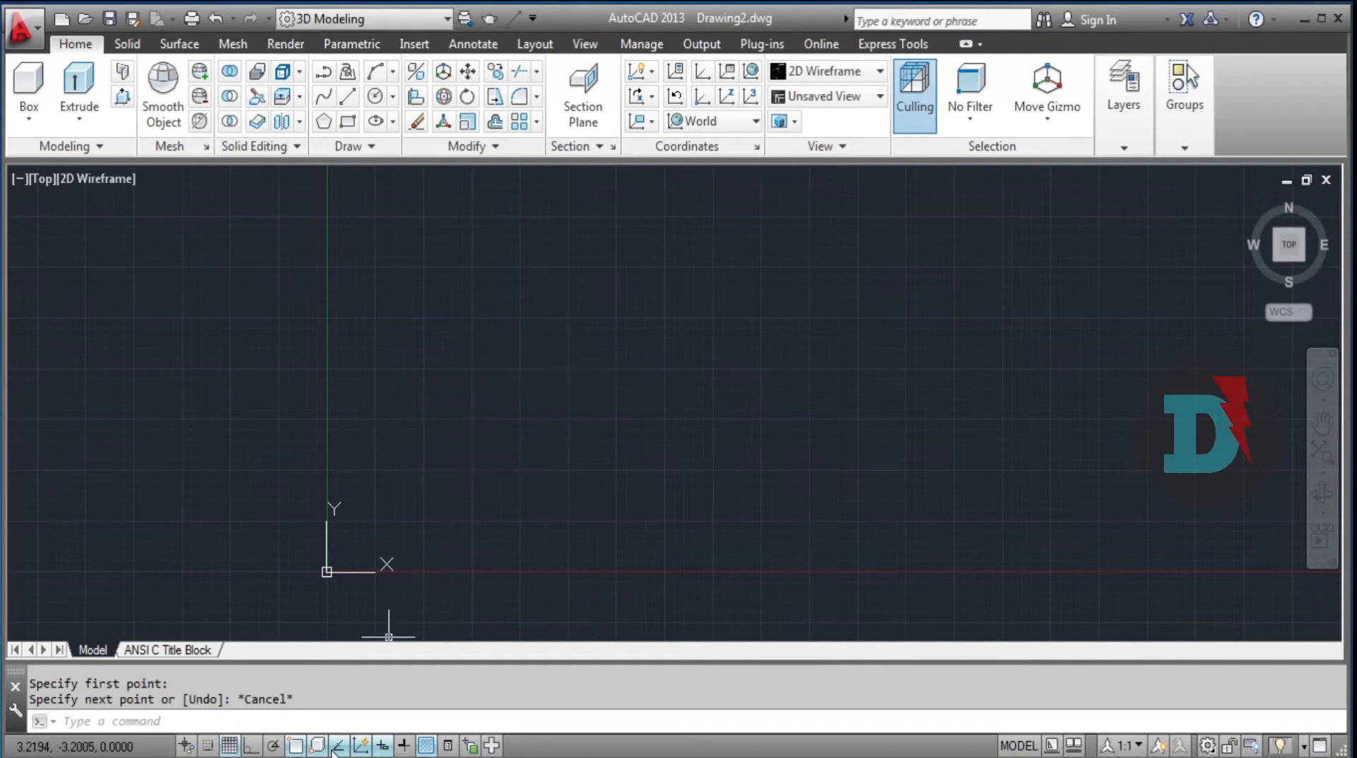
Step: Compare starting a trial line with dynamic input off and with it on, cancelling each line after its first point
type("l")
key("Return")
left_click(493, 483)
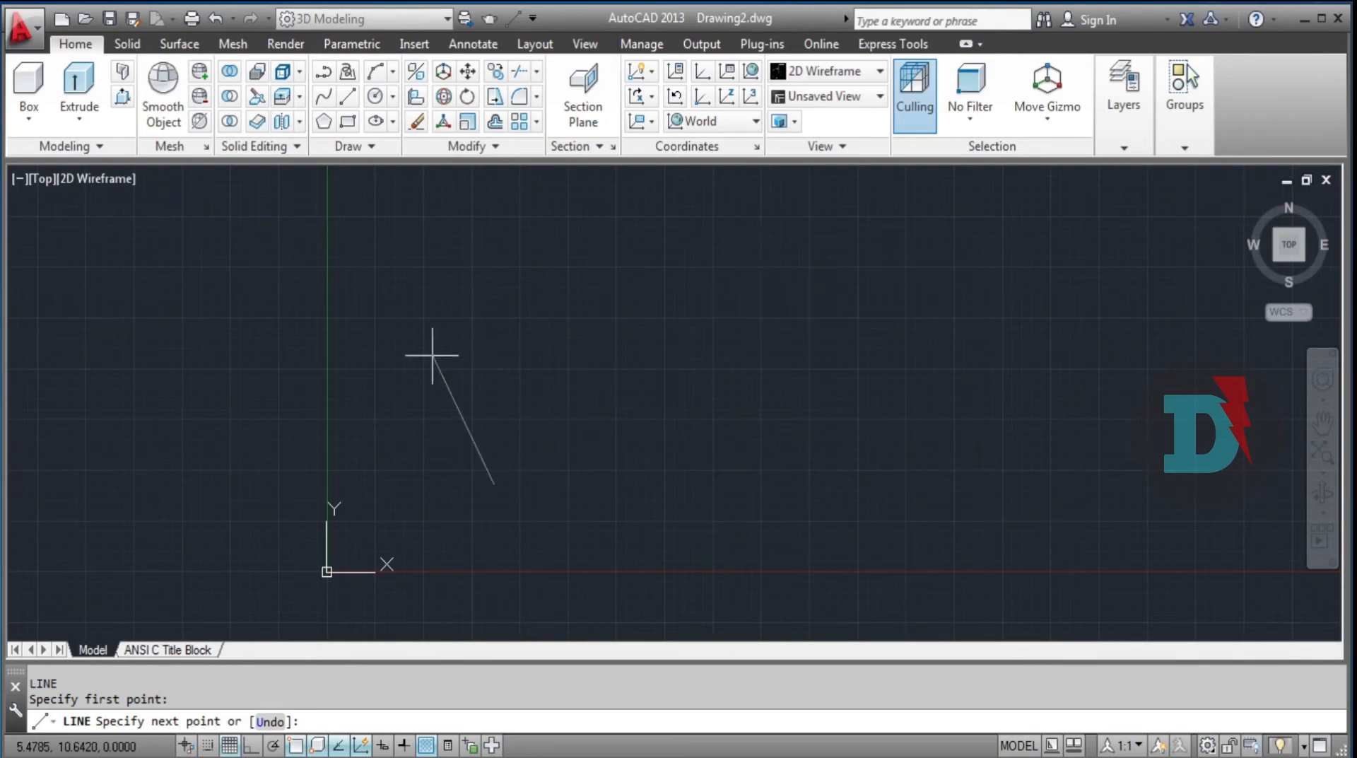
key("Escape")
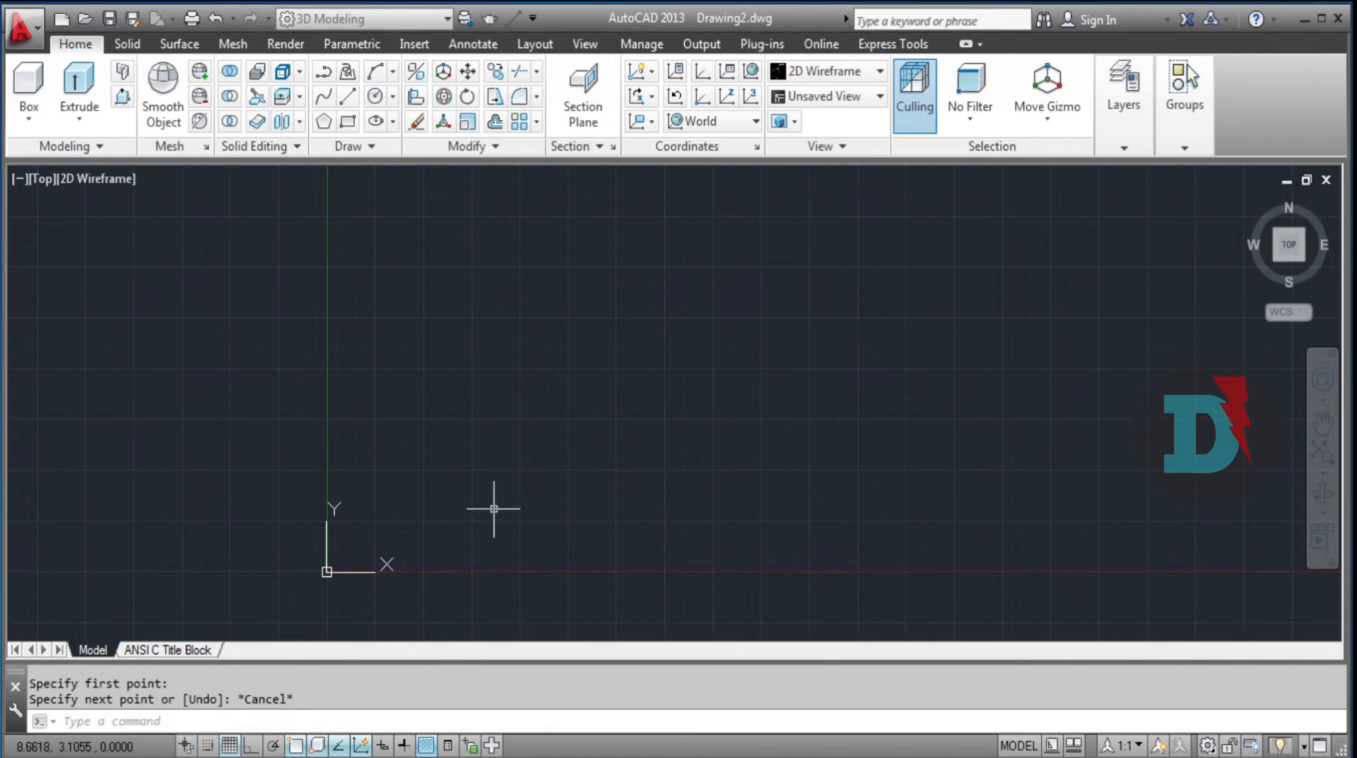
left_click(468, 465)
key("Escape")
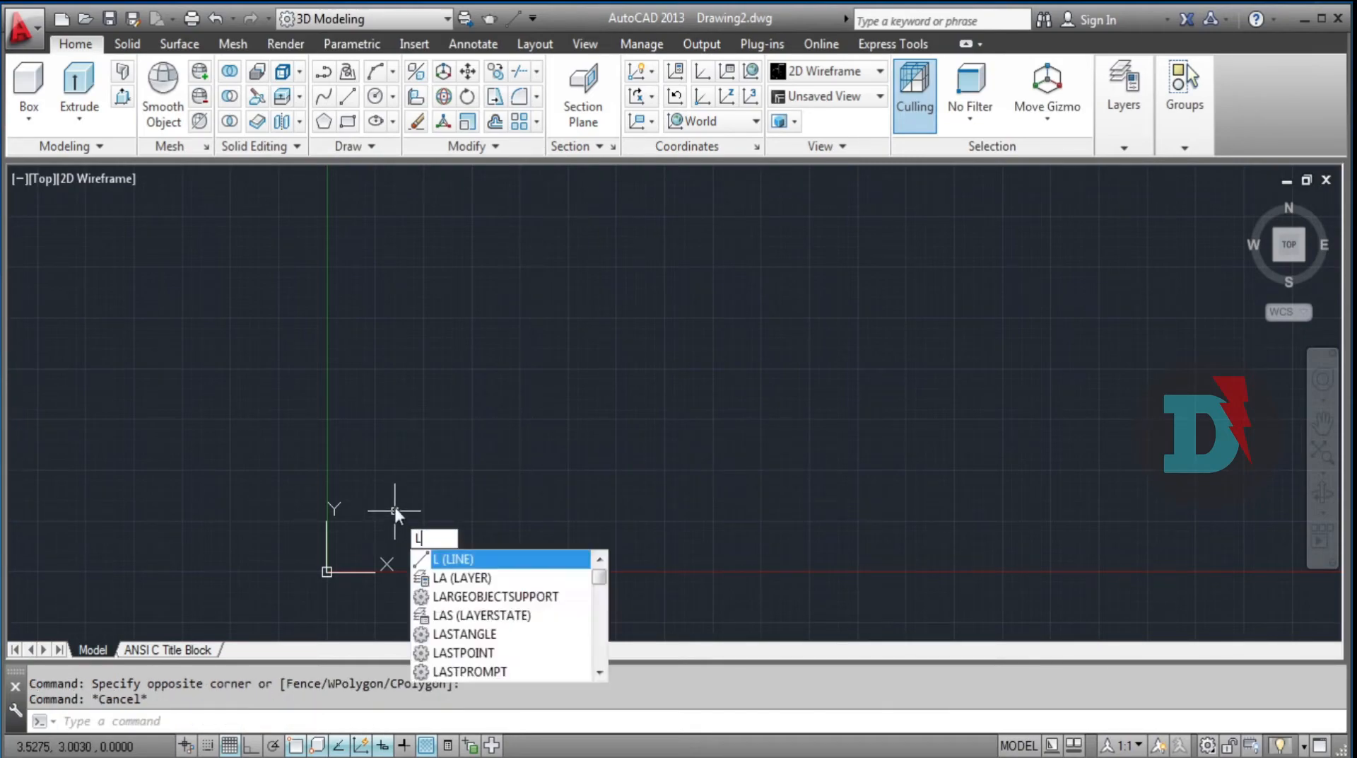
type("l")
key("Return")
left_click(504, 517)
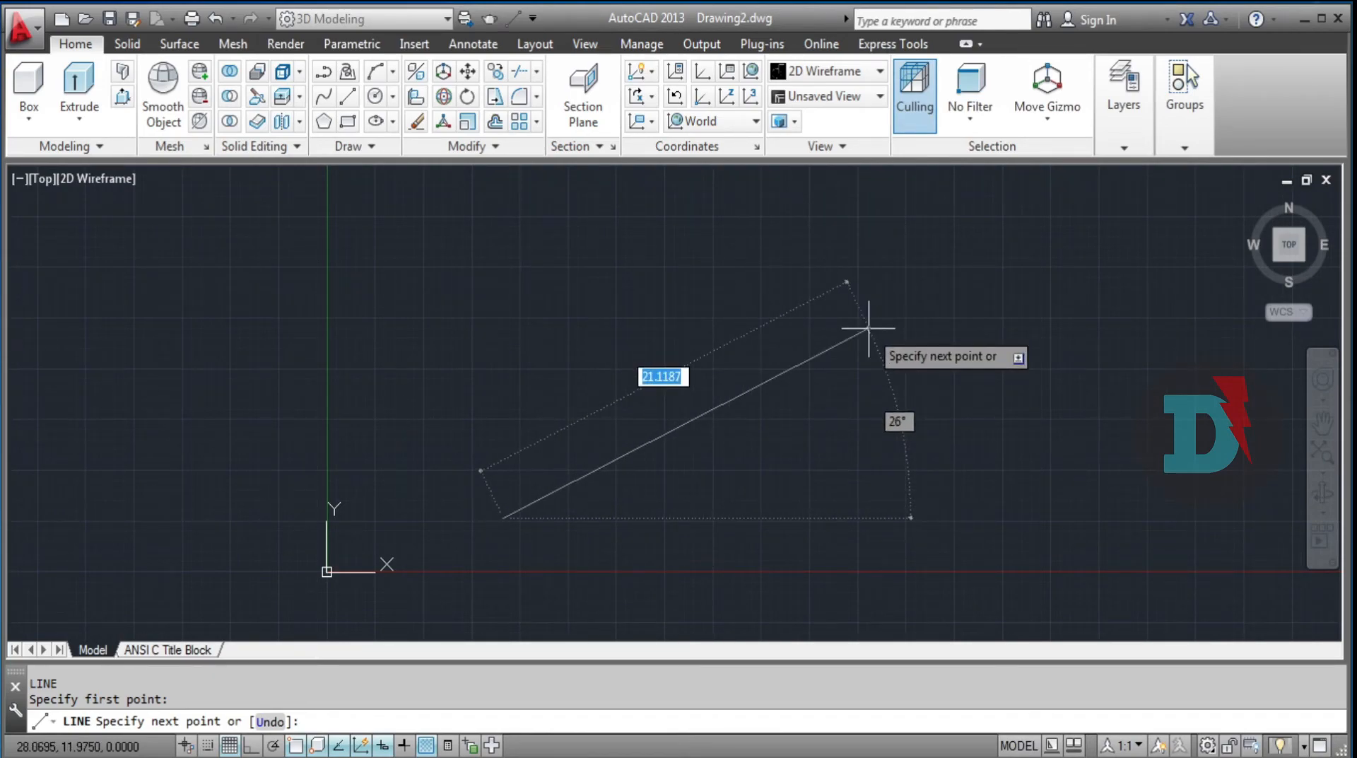
key("Escape")
Step: Open the dynamic input settings and review the dimension input and pointer input options without changing them
right_click(383, 749)
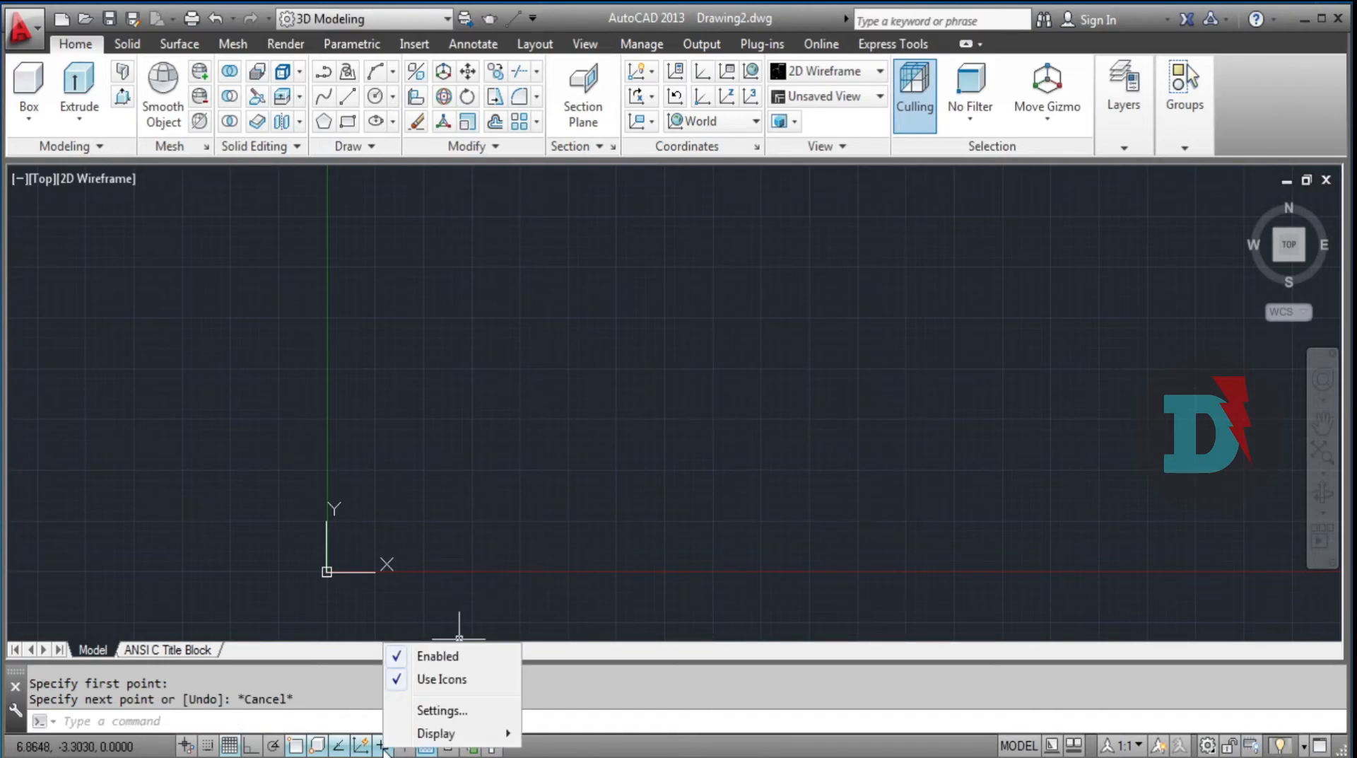
right_click(362, 747)
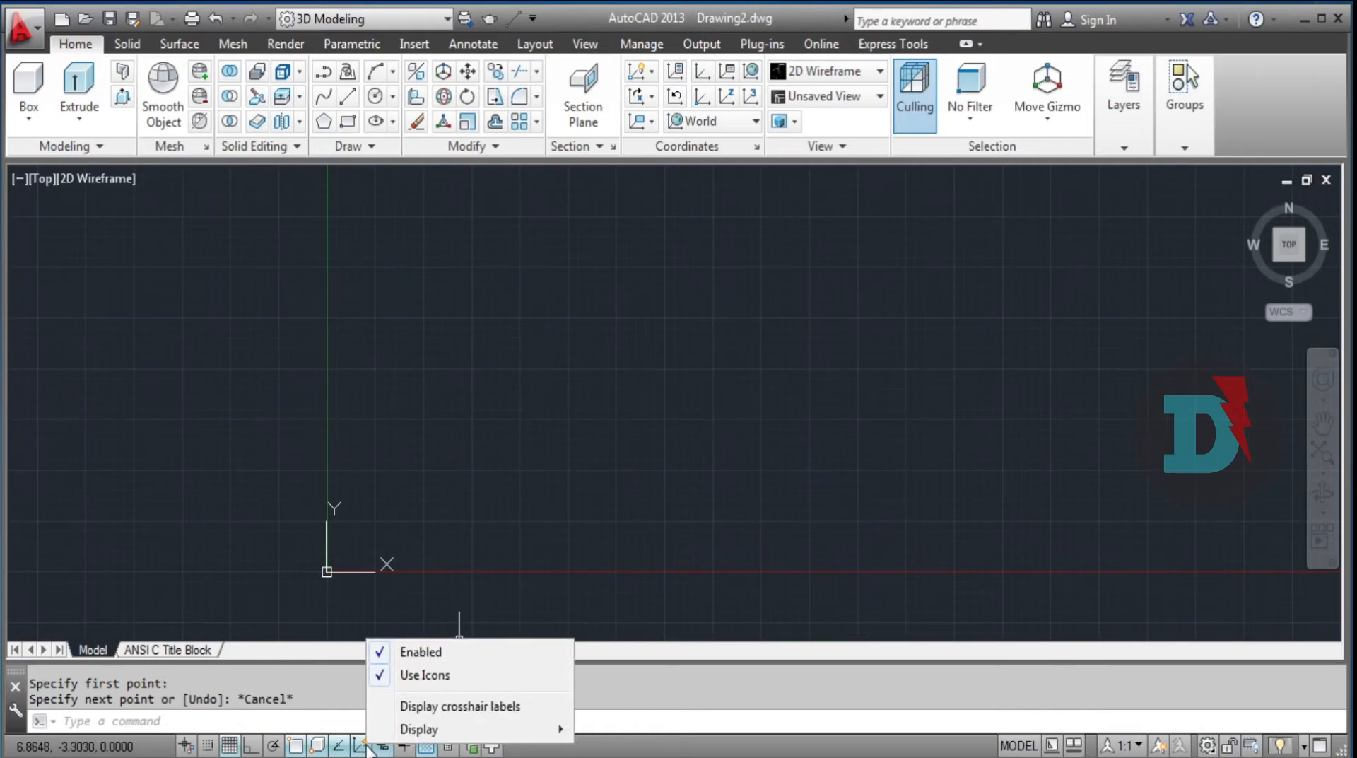
key("Escape")
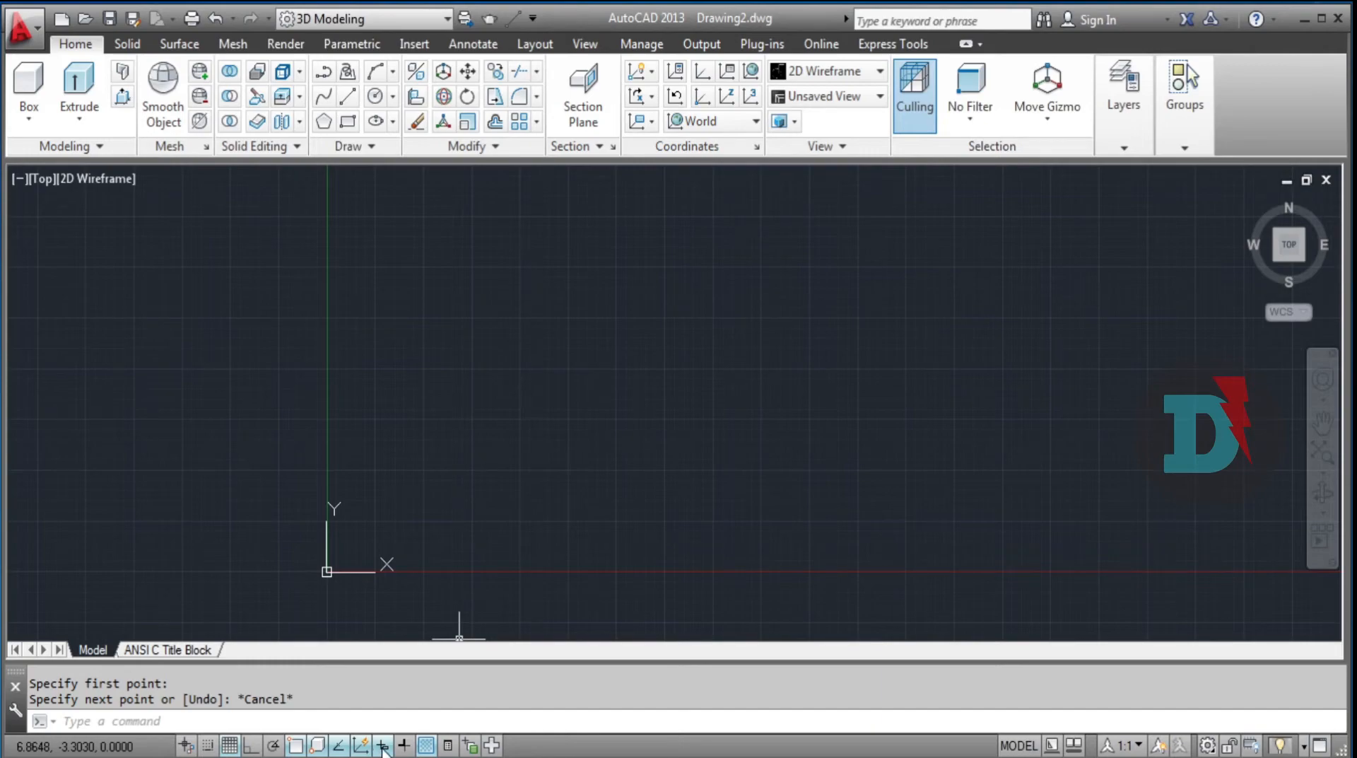
right_click(384, 751)
left_click(438, 709)
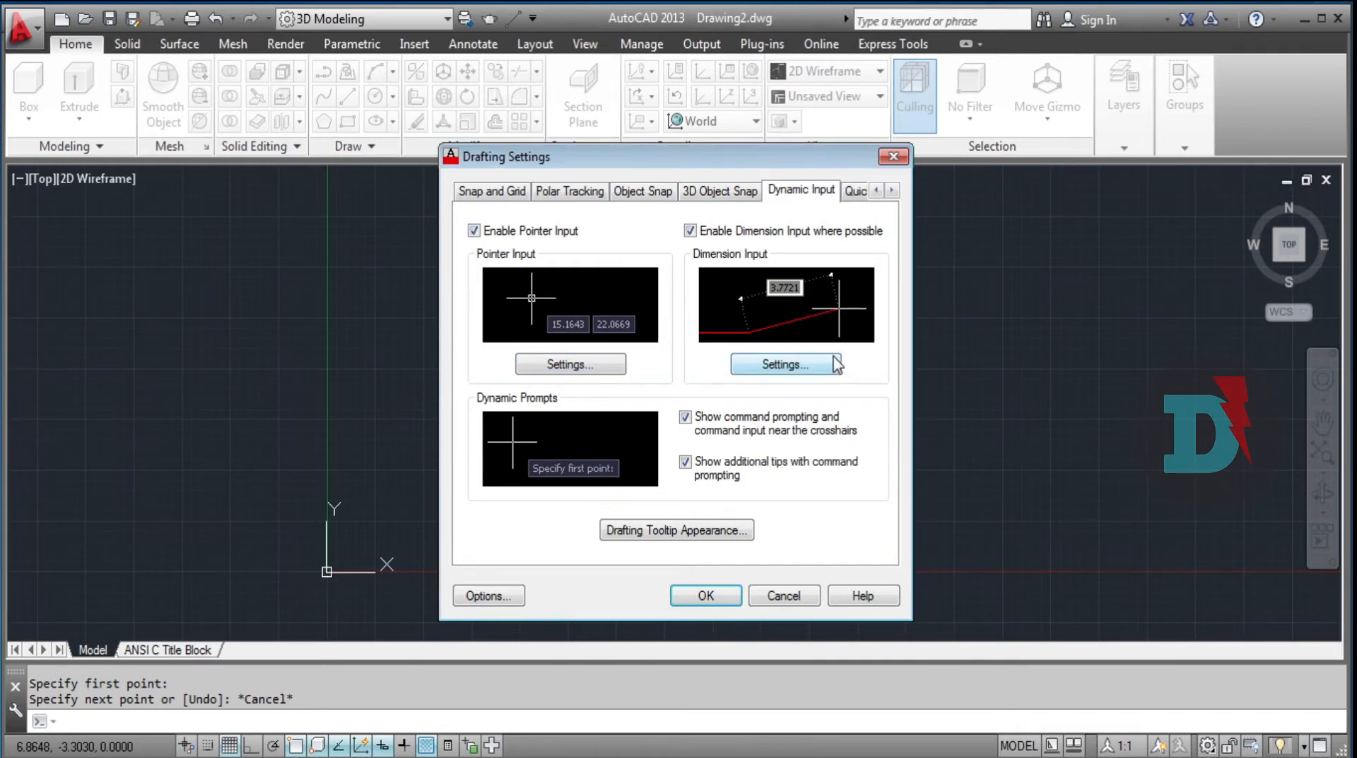
left_click(805, 364)
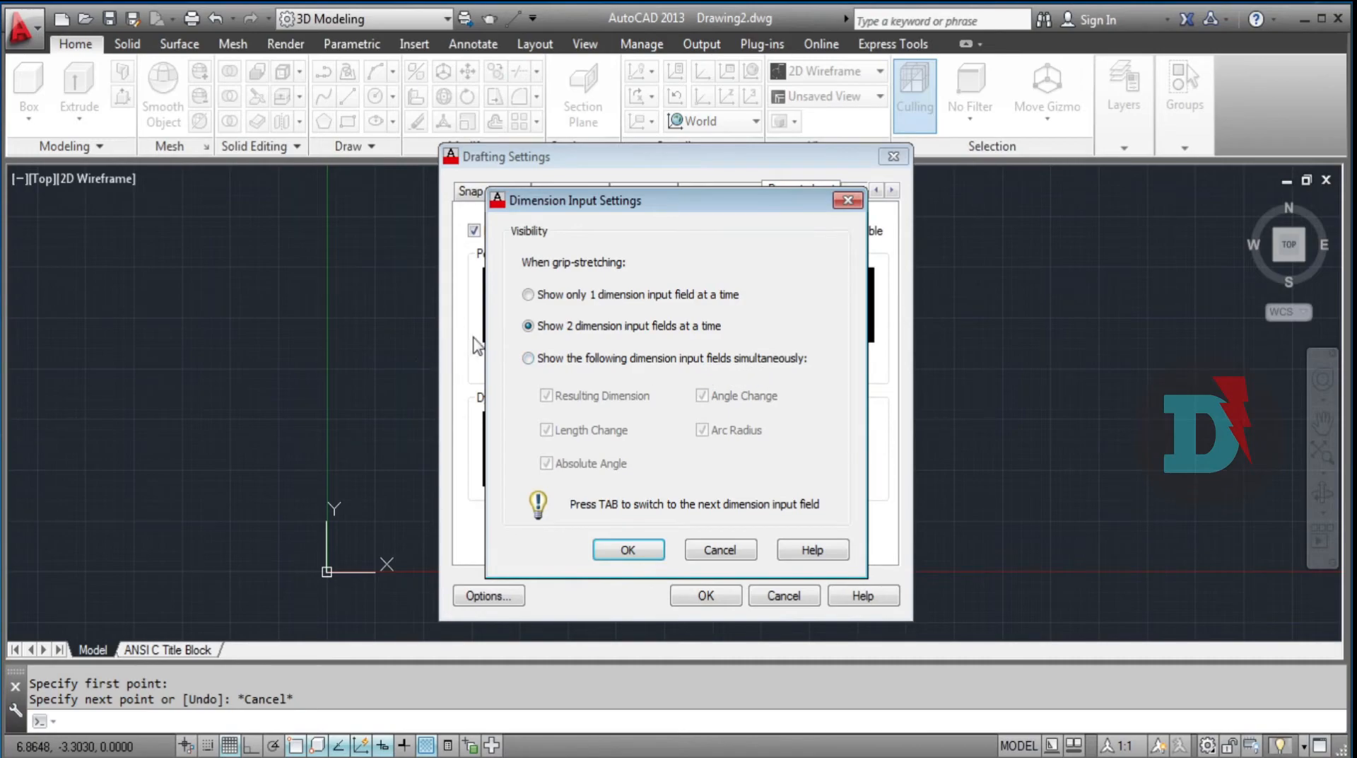
left_click(847, 201)
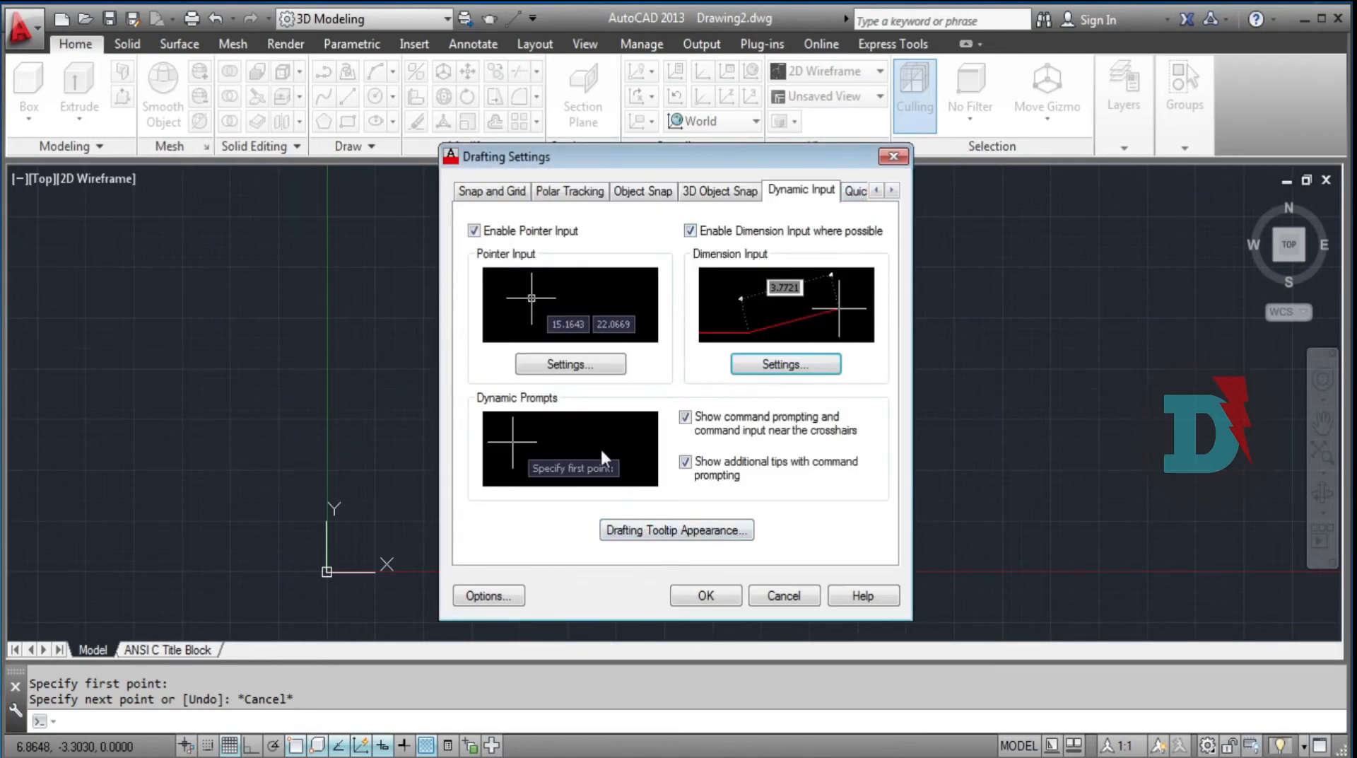
left_click(599, 364)
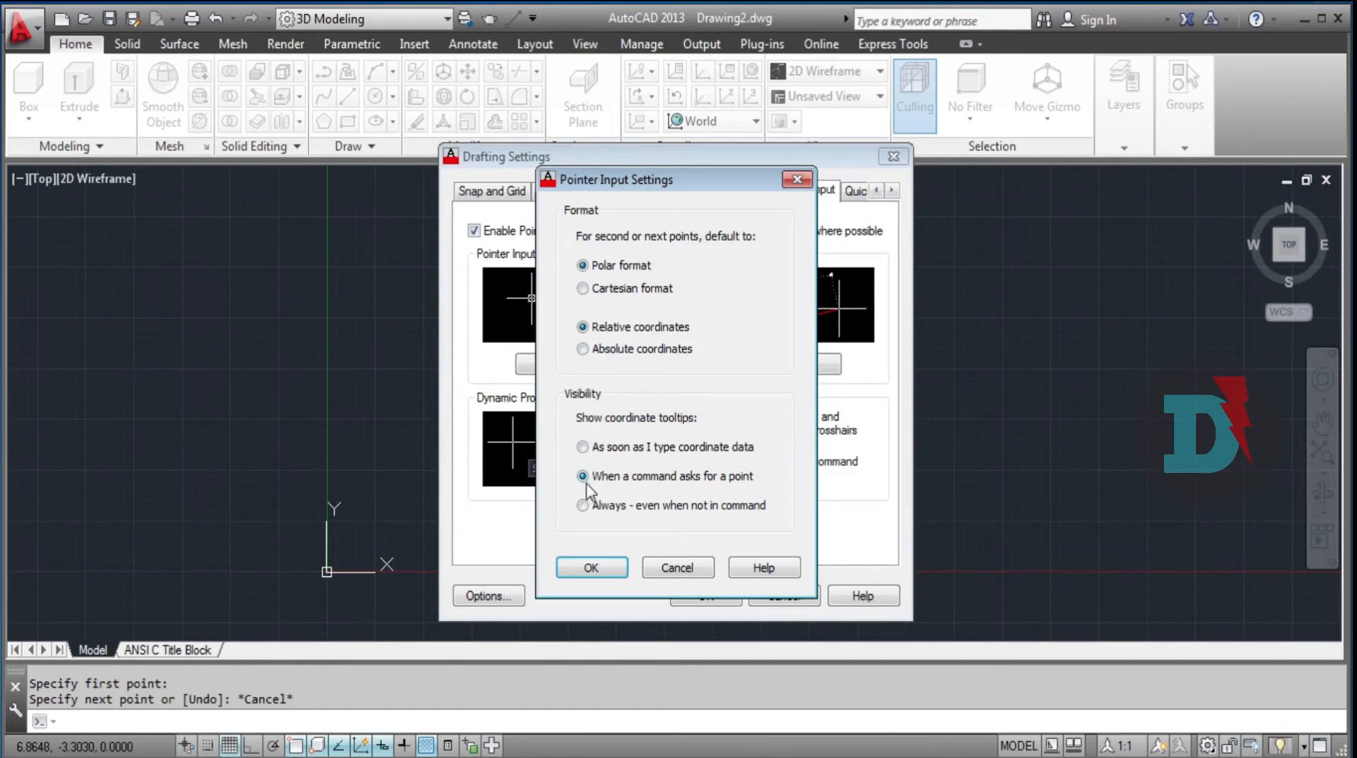
left_click(796, 181)
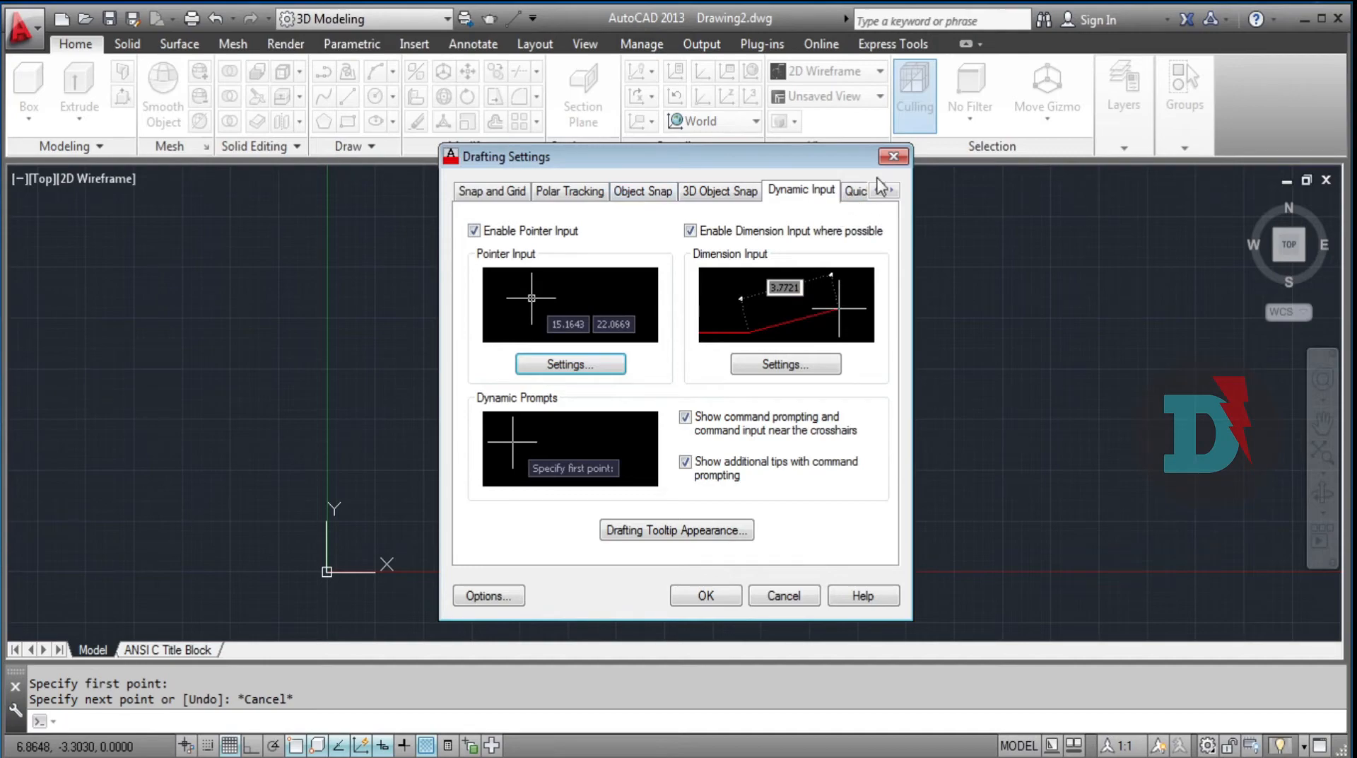
left_click(590, 364)
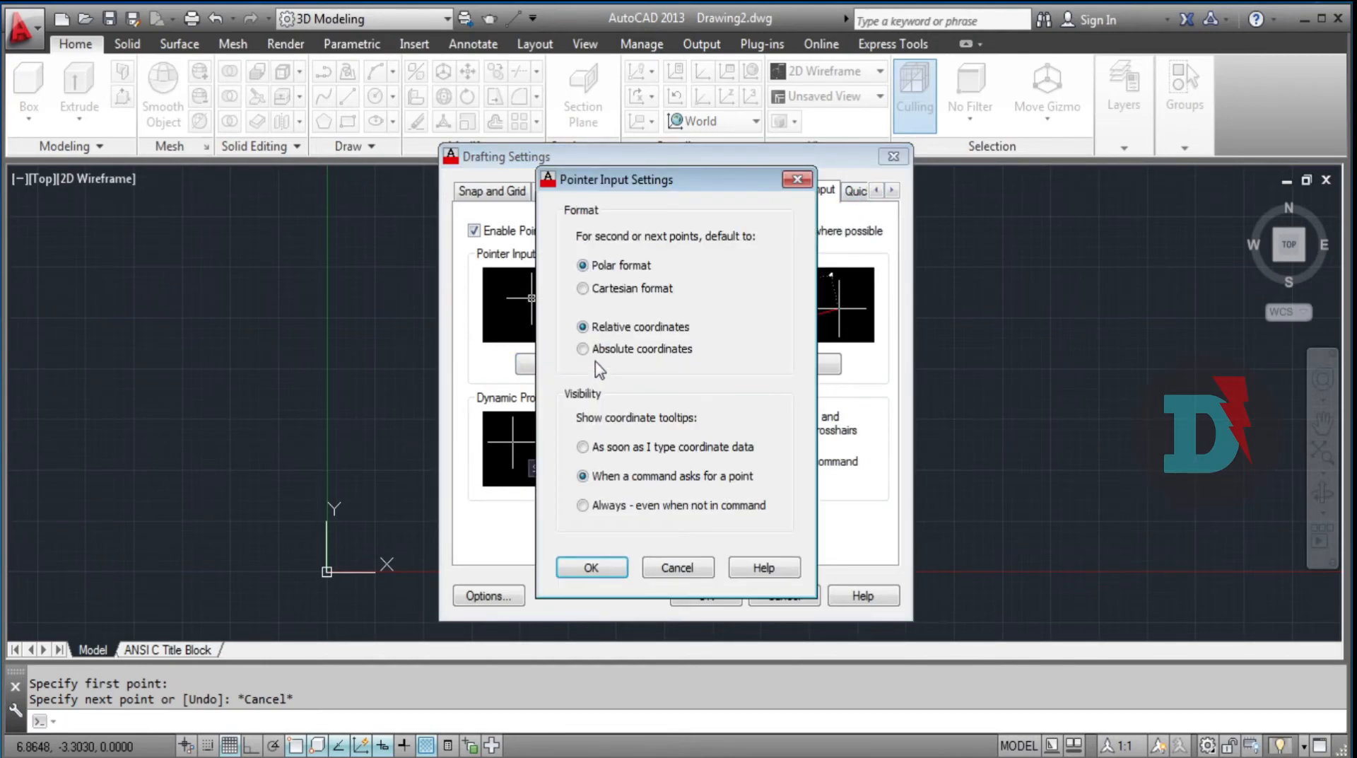
left_click(798, 181)
Step: Set dimension input to show 2 input fields at a time when grip-stretching and accept the drafting settings
left_click(765, 366)
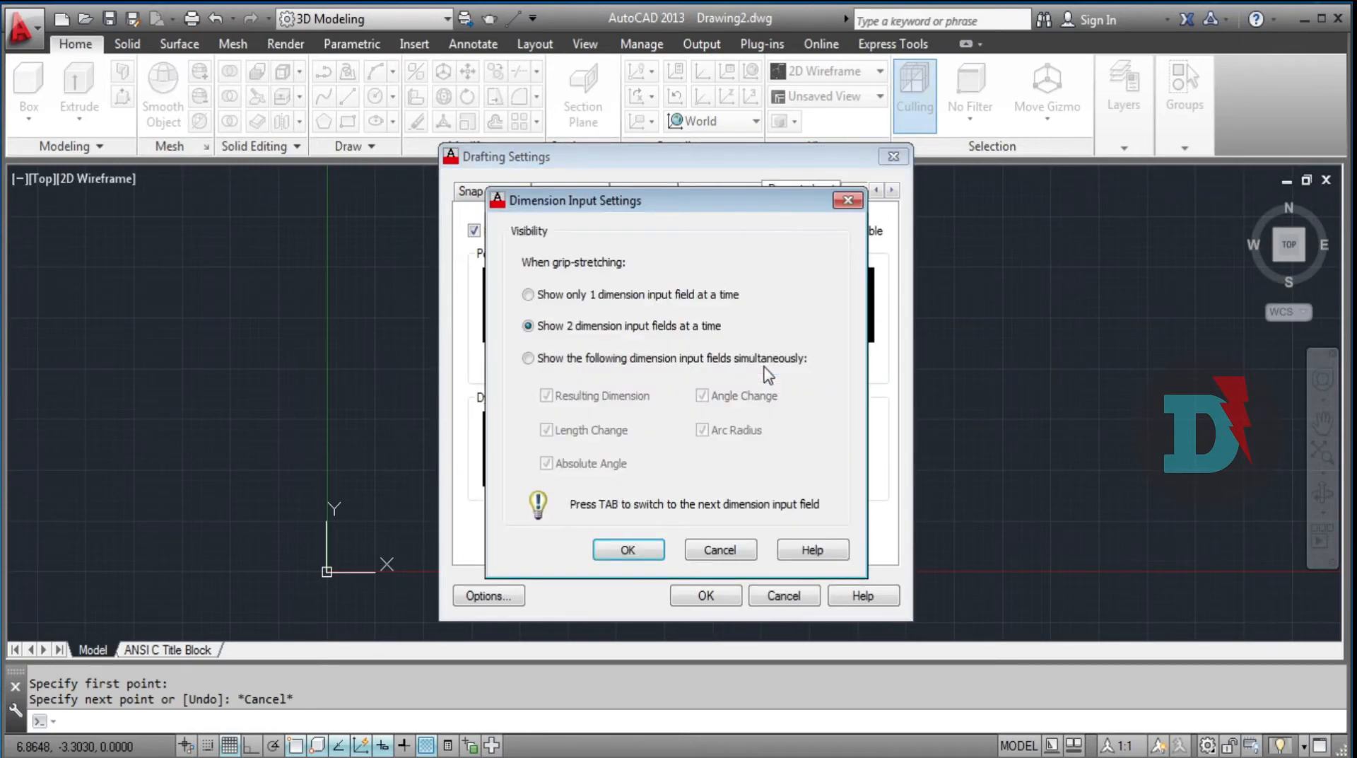
left_click(553, 295)
left_click(542, 327)
left_click(628, 550)
left_click(705, 595)
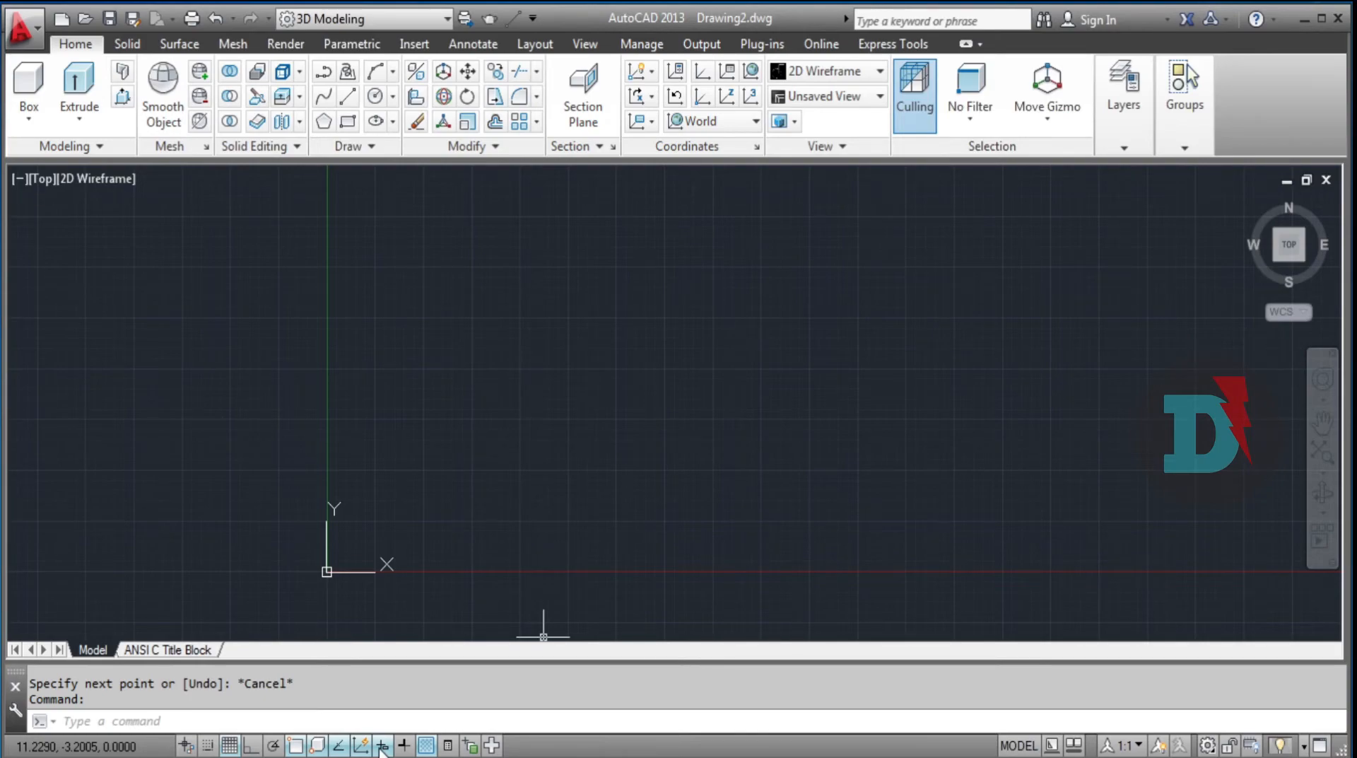
Step: Toggle ortho mode on and off to try it, leaving ortho mode on
left_click(253, 746)
left_click(252, 747)
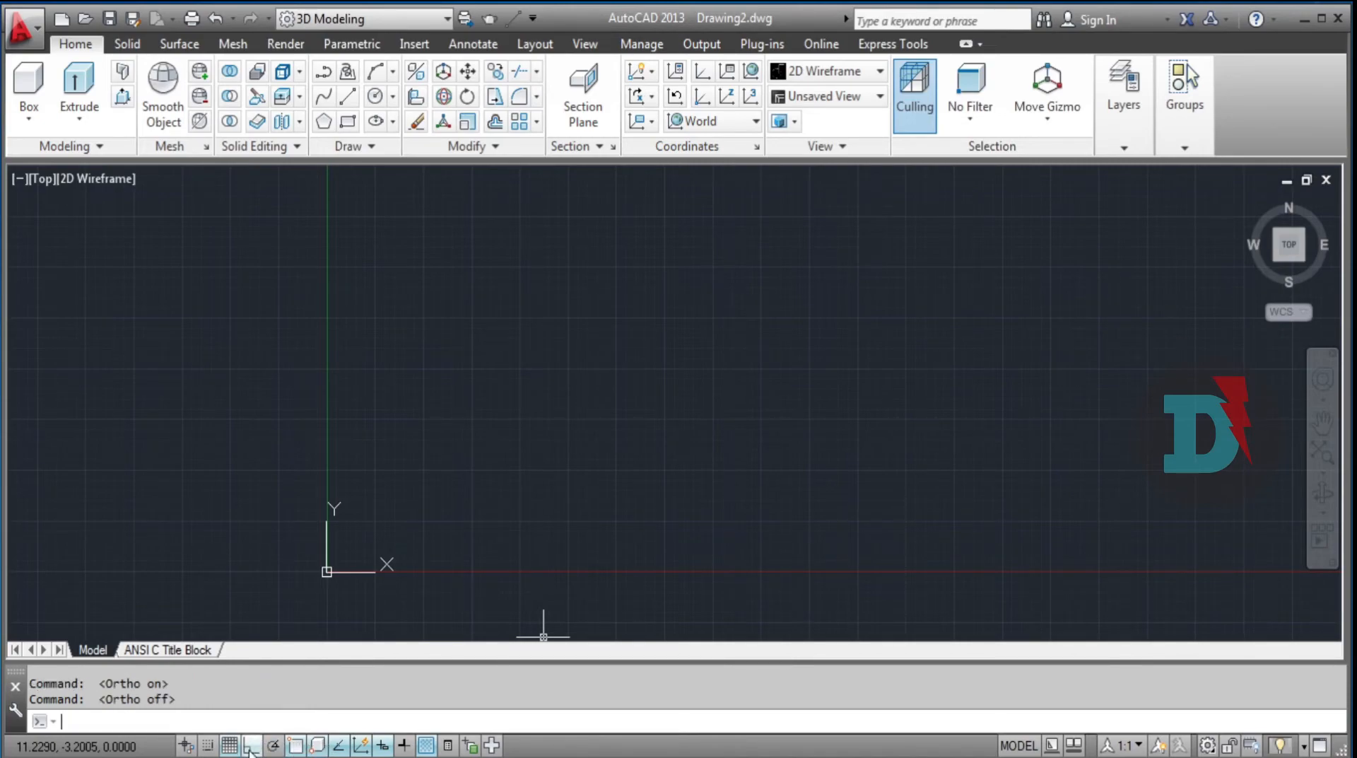
key("Escape")
left_click(253, 747)
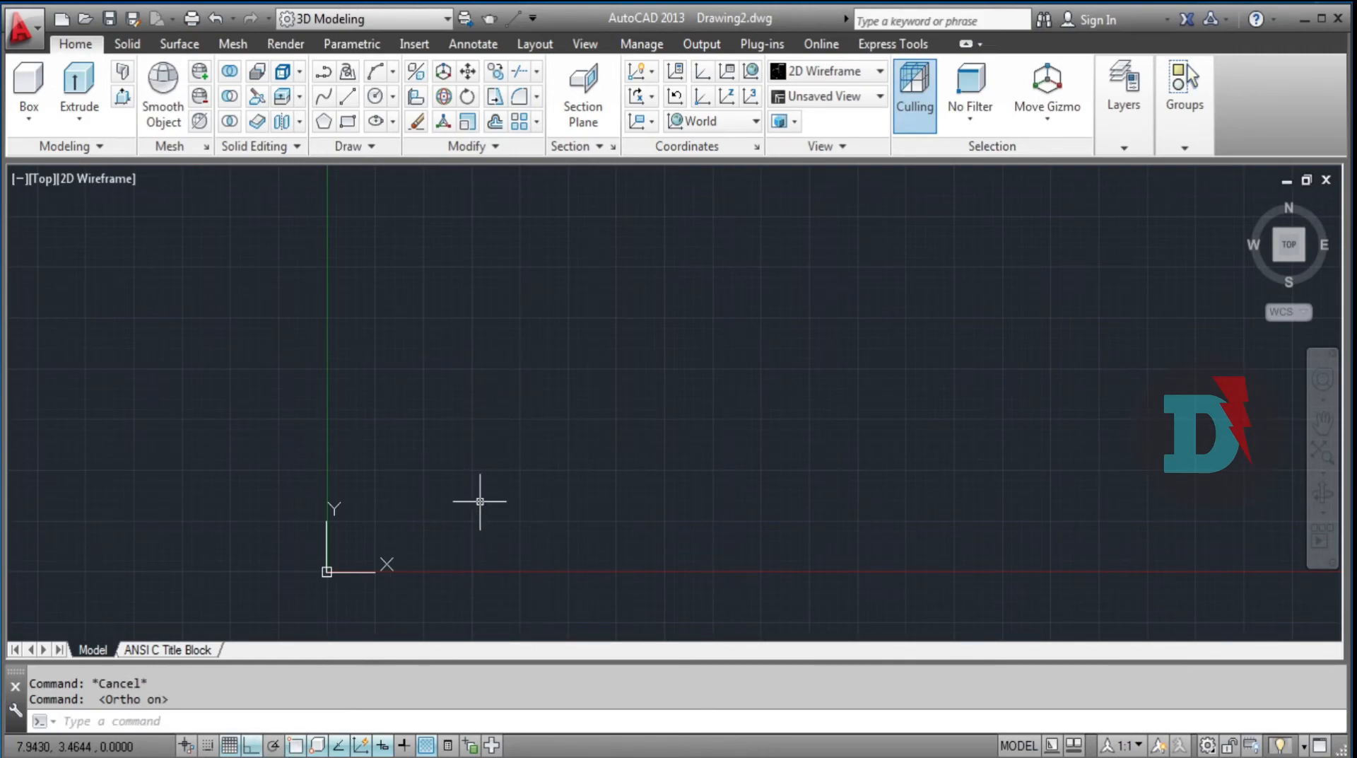
Step: Draw a trial horizontal line about 20 units long with ortho mode on, and erase it
type("l")
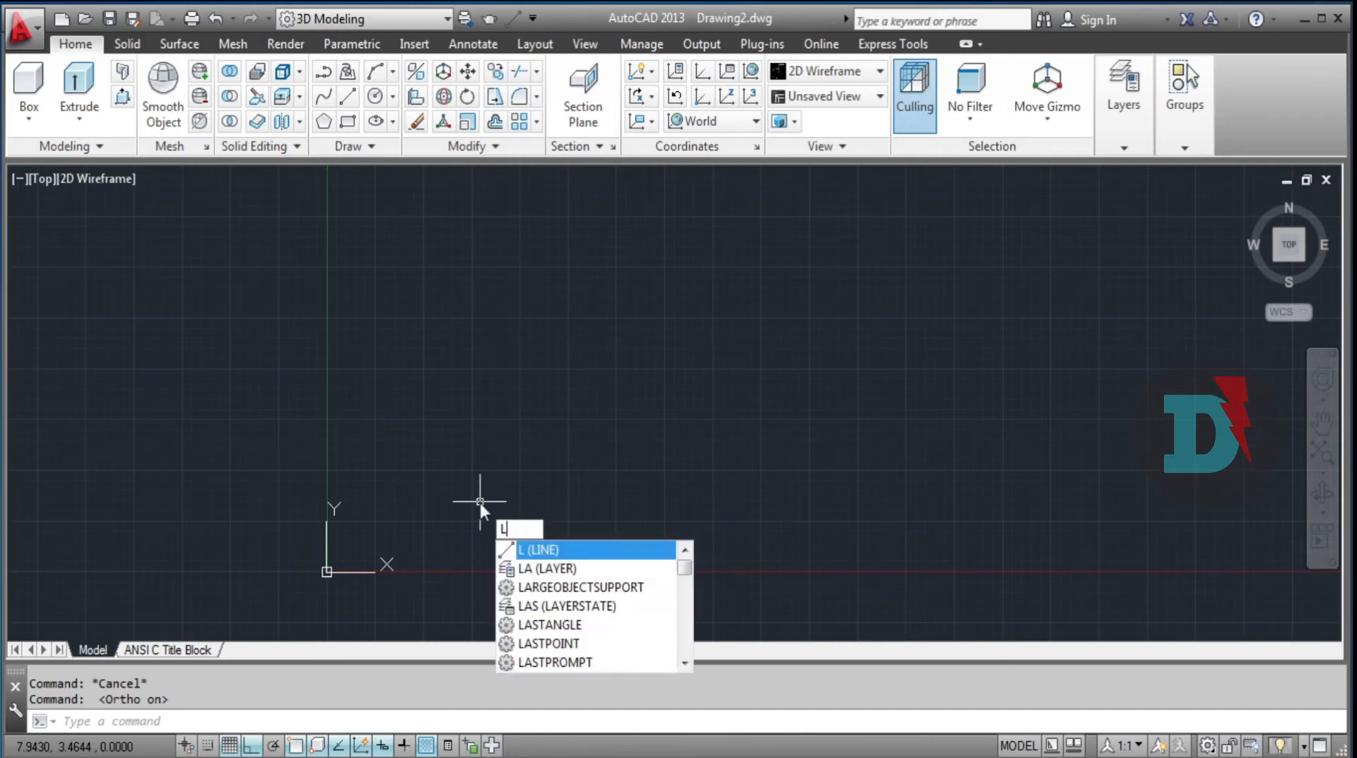
key("Return")
left_click(480, 501)
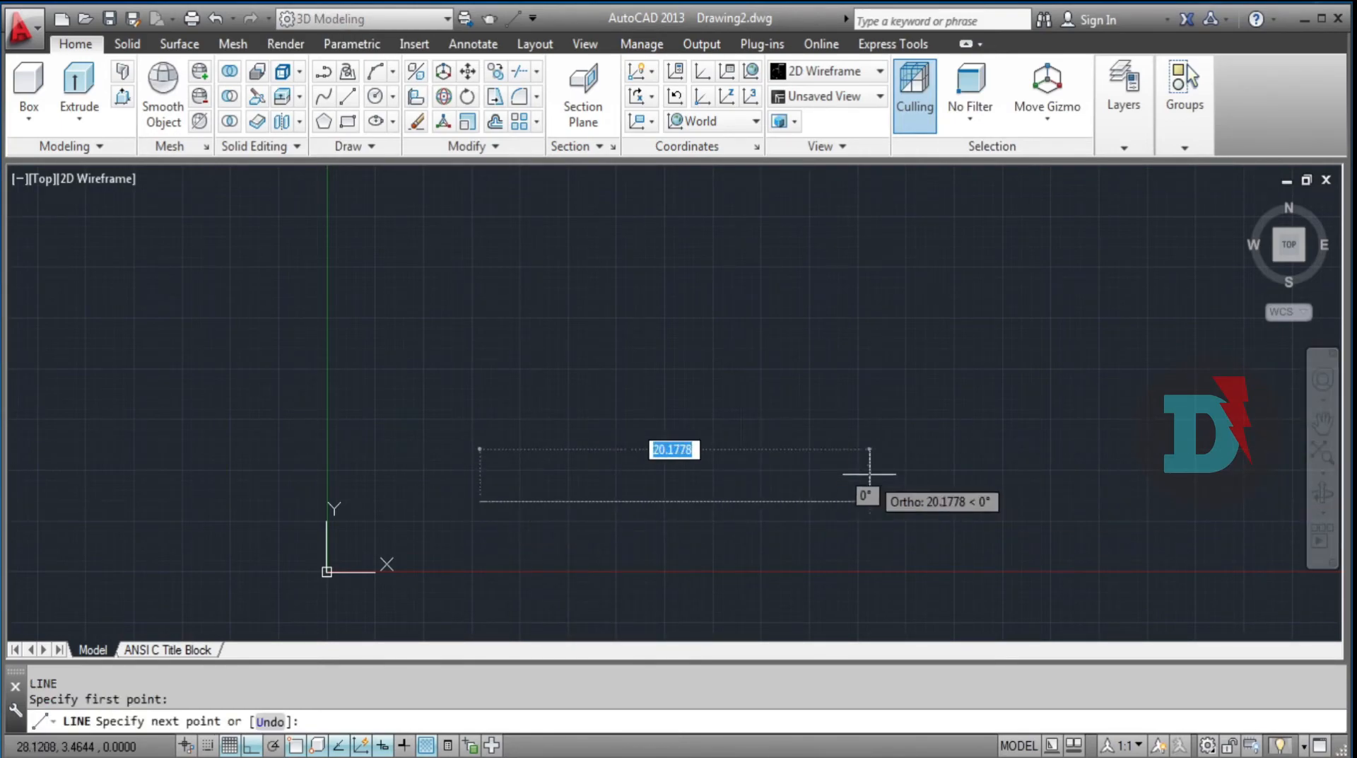
left_click(869, 480)
key("Escape")
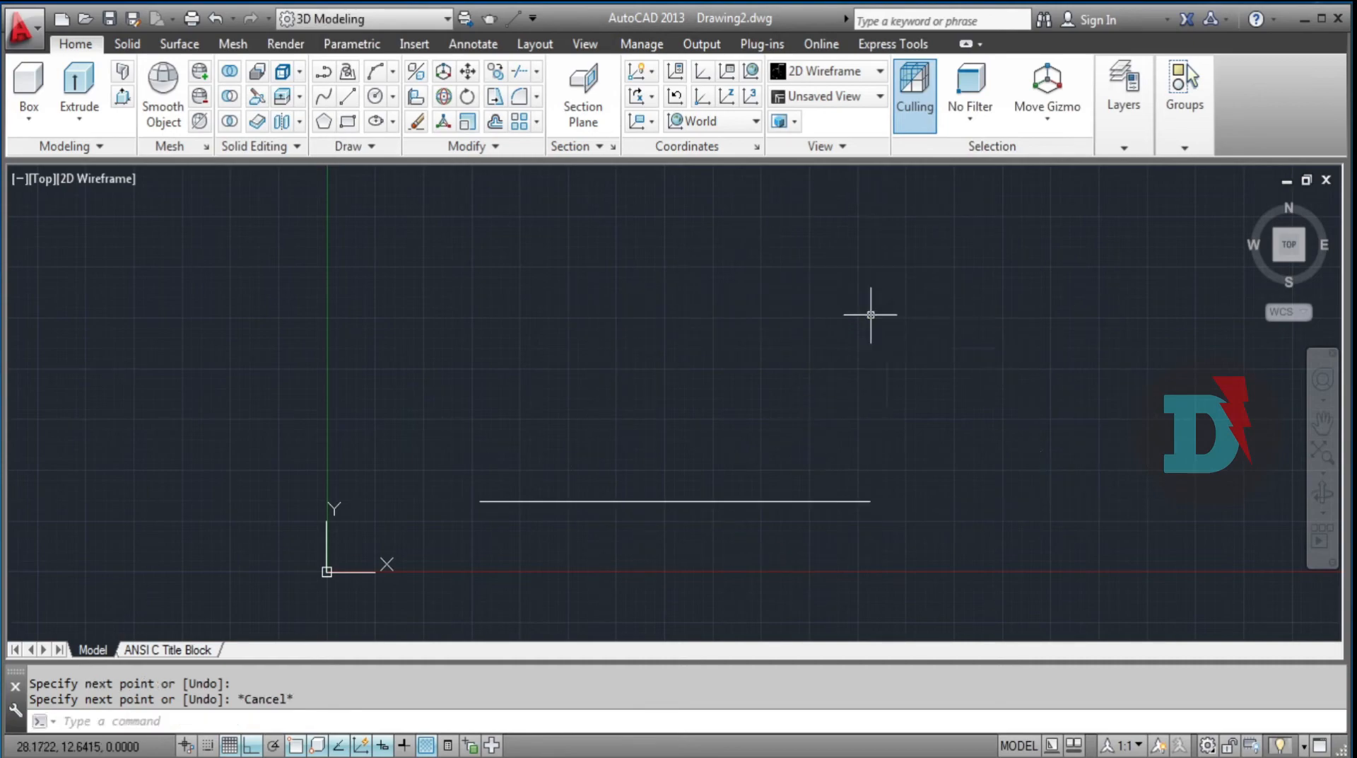
left_click(615, 608)
left_click(557, 462)
key("Delete")
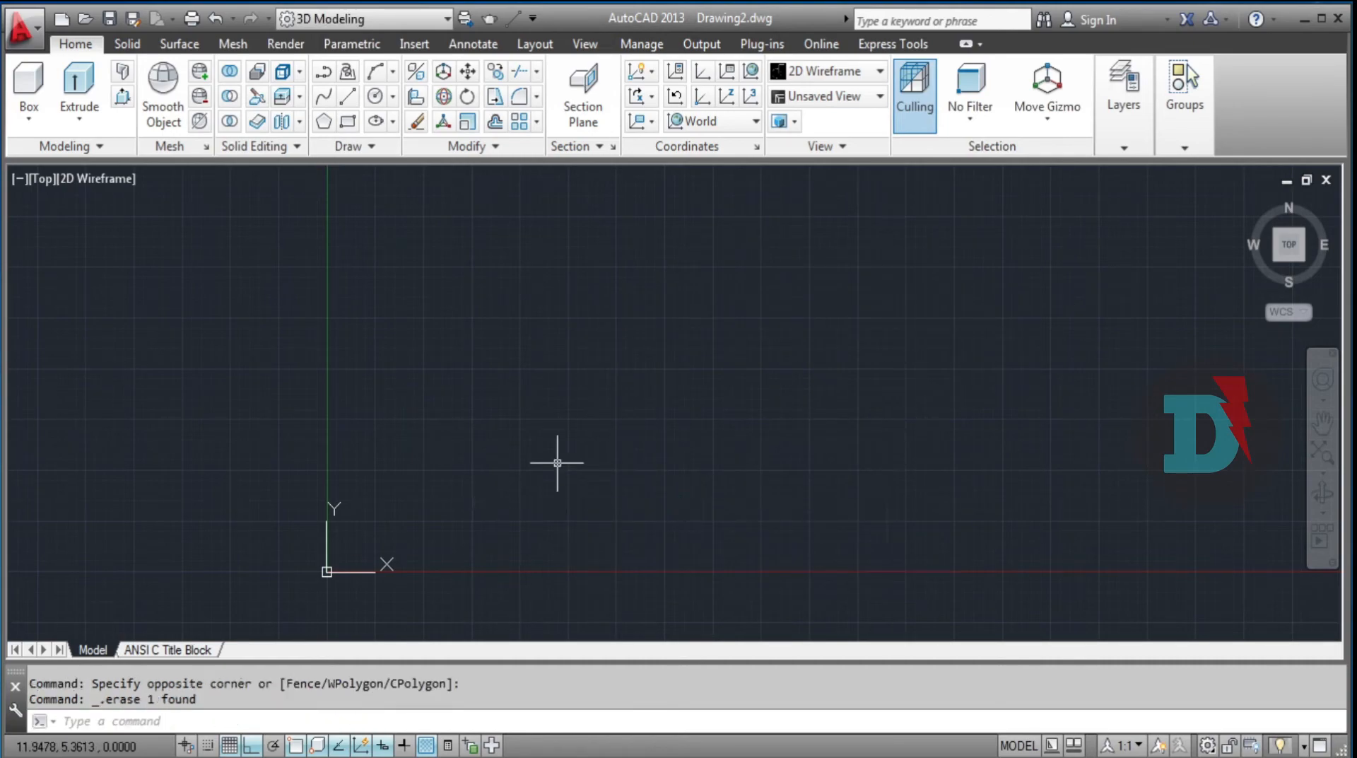
Step: Start another trial line, switch ortho mode off and back on to compare line directions, and cancel the line
type("l")
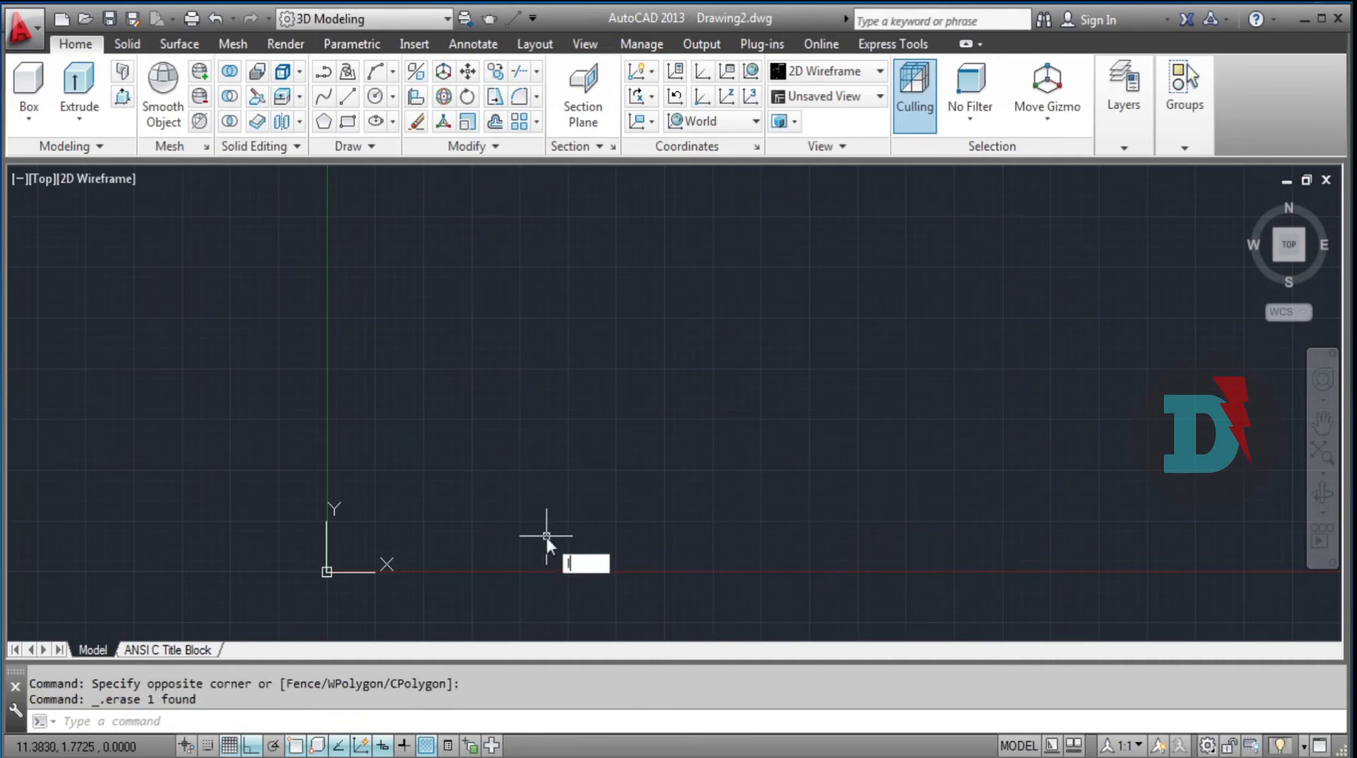
key("Return")
left_click(504, 424)
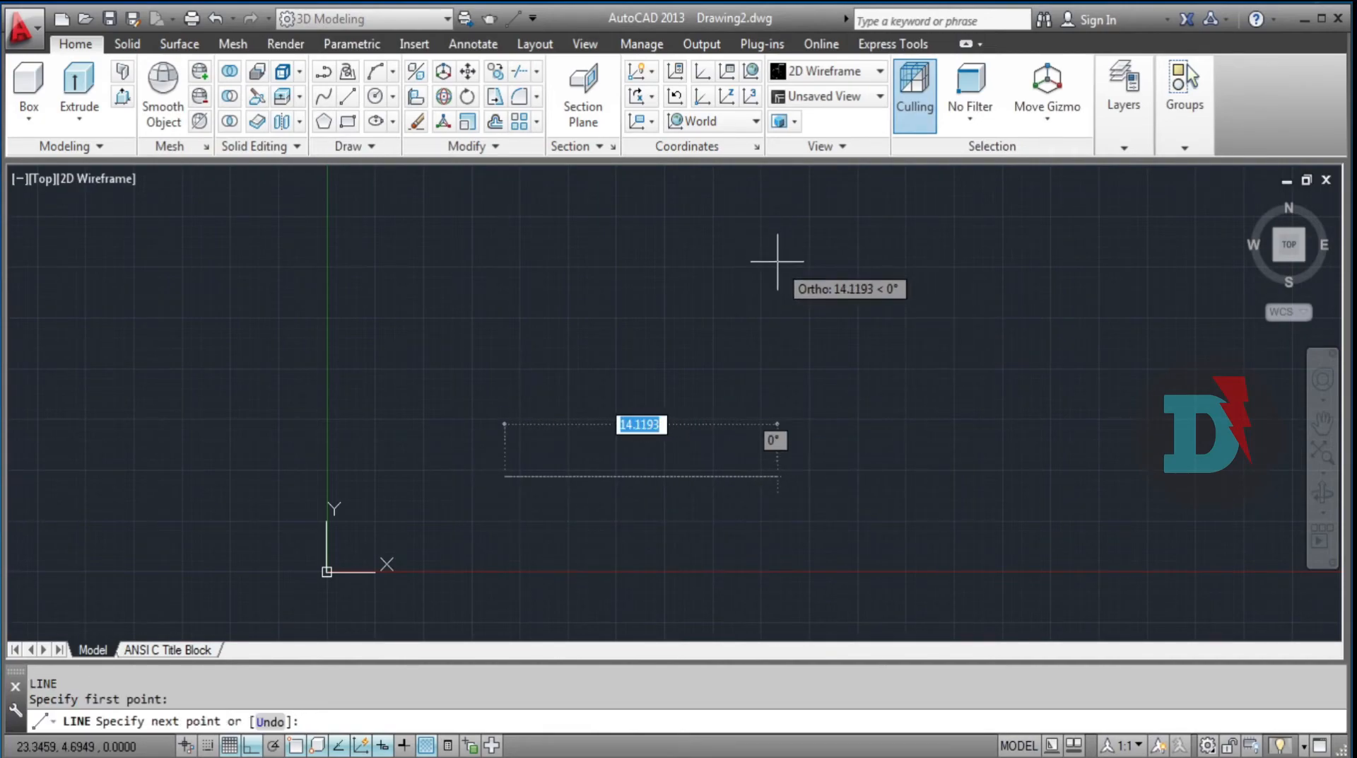
key("F8")
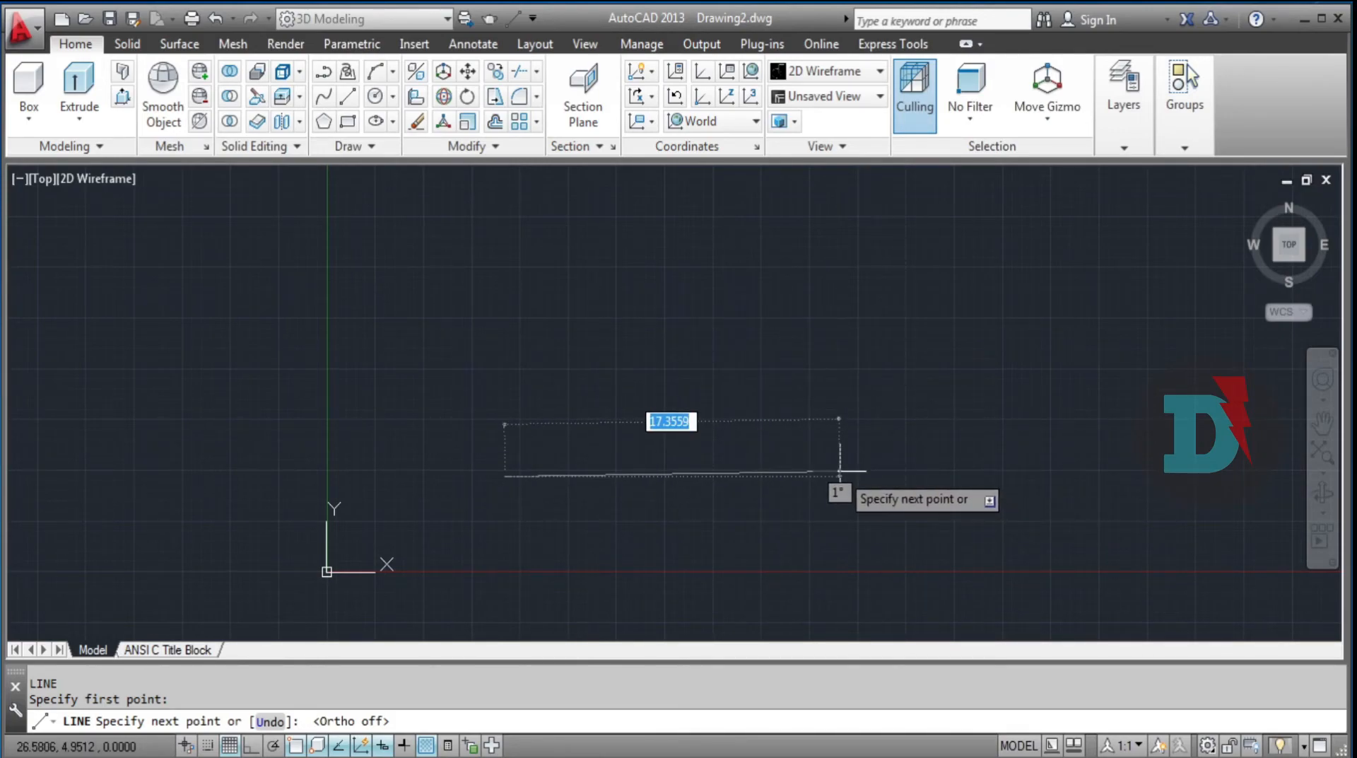
key("F8")
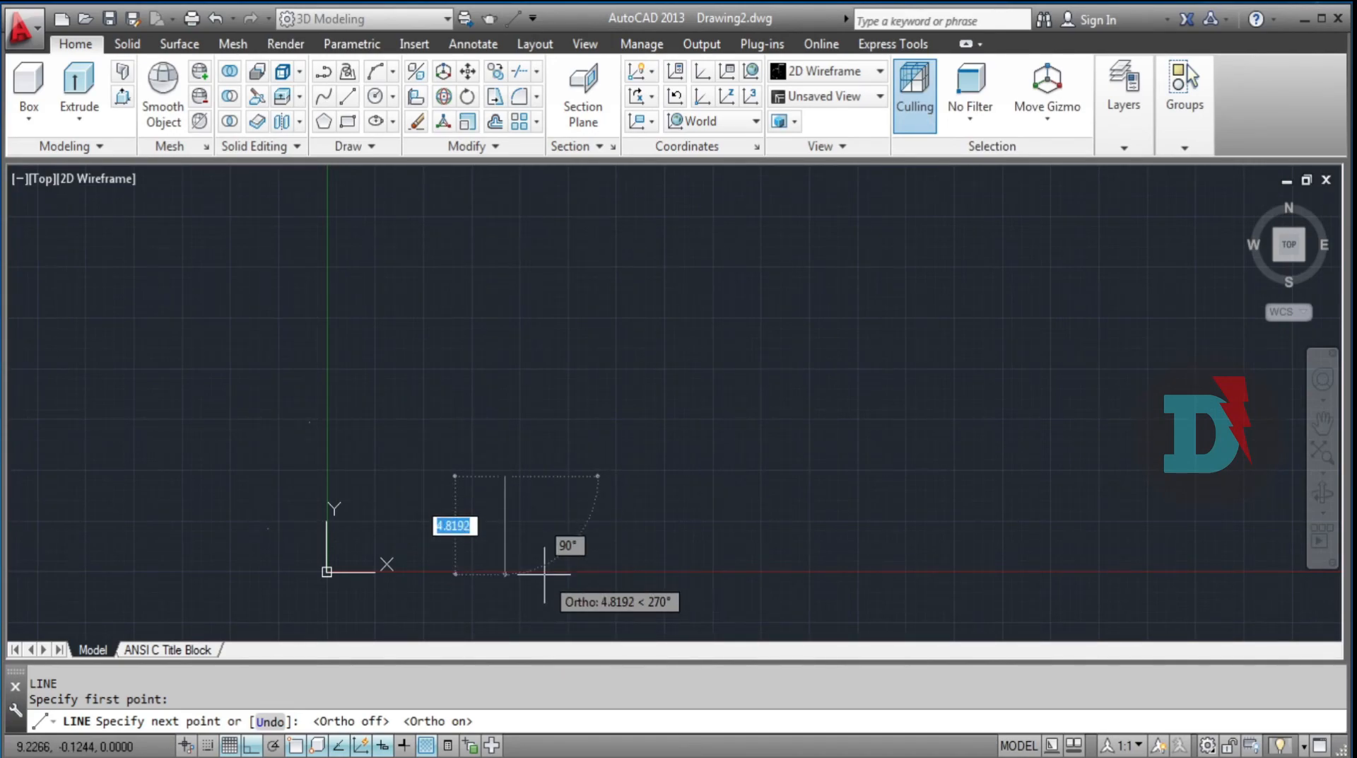
key("Escape")
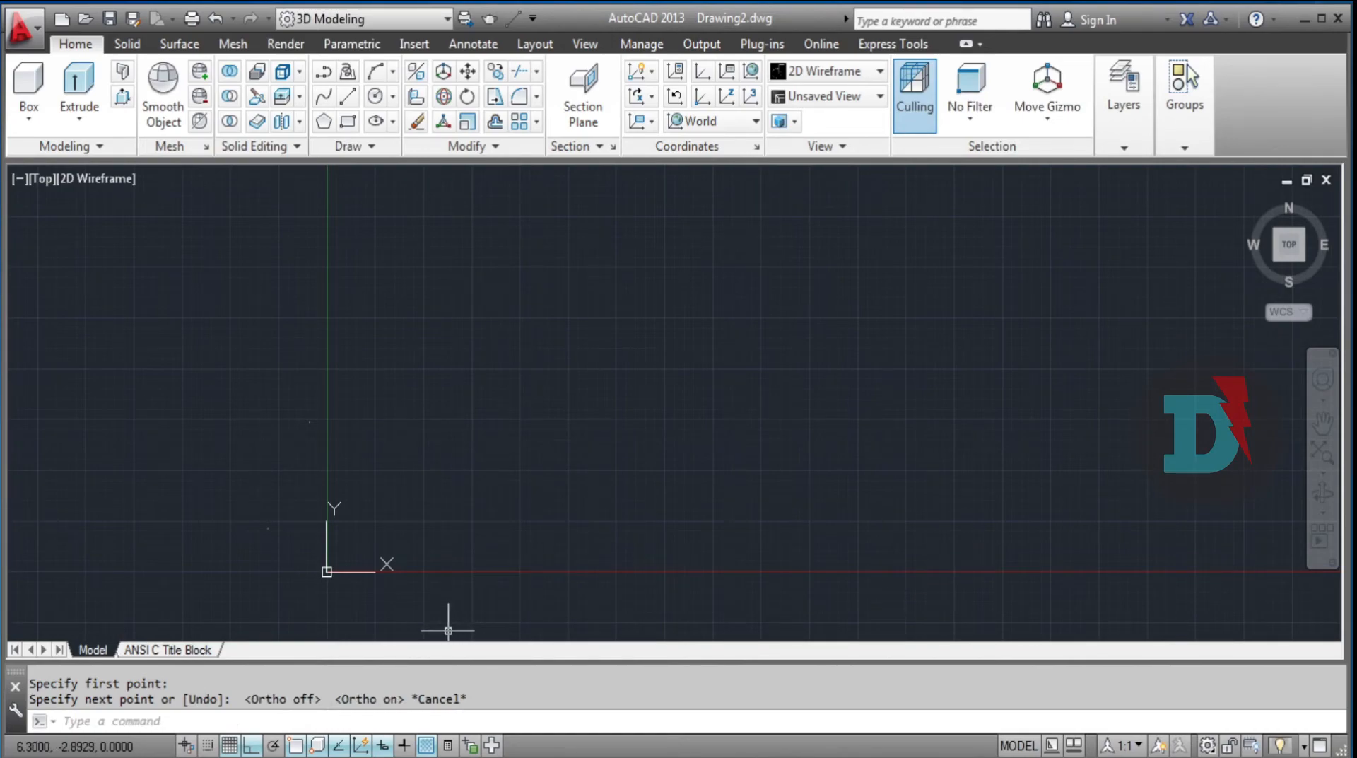
Step: Toggle ortho mode off and on repeatedly to try it, leaving ortho mode on
key("F8")
left_click(259, 750)
left_click(260, 750)
left_click(260, 751)
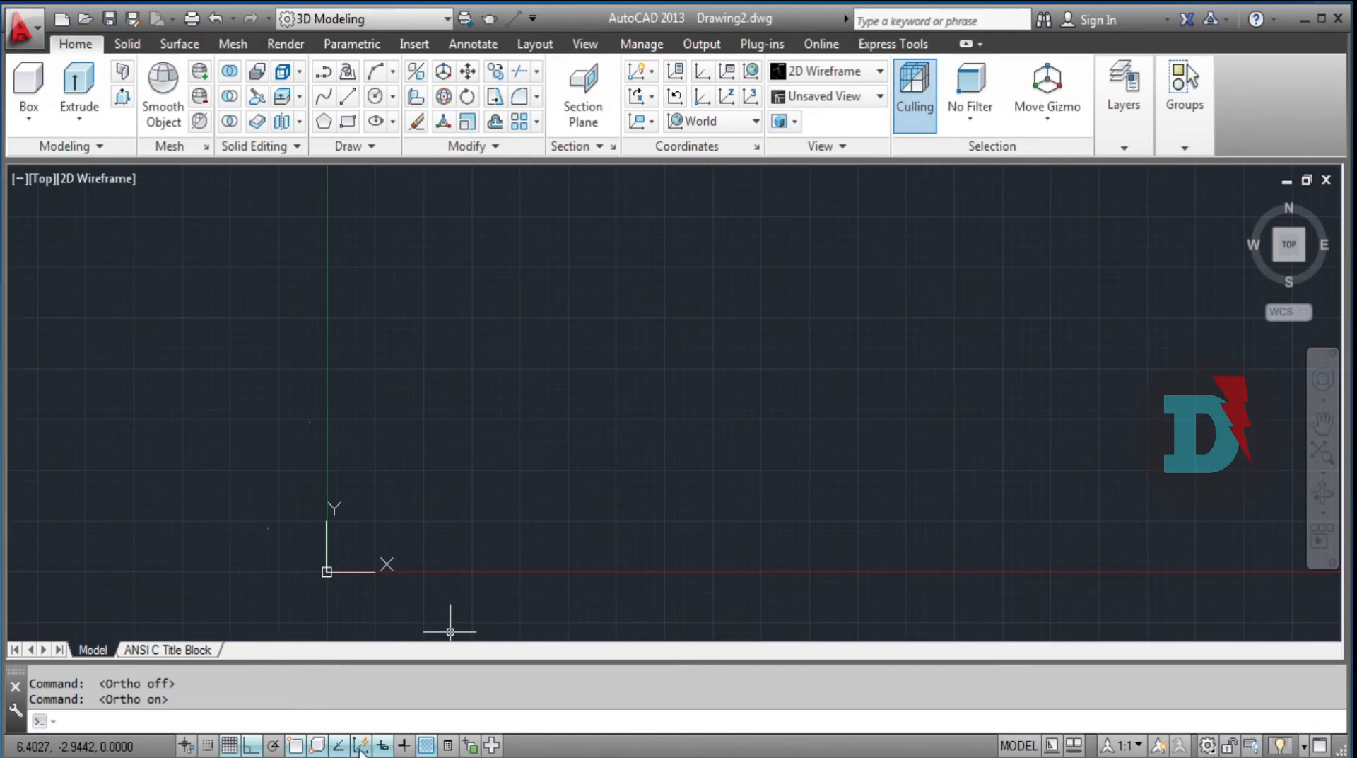
Step: Toggle polar tracking on and off to try it, leaving polar tracking off
left_click(274, 745)
key("F10")
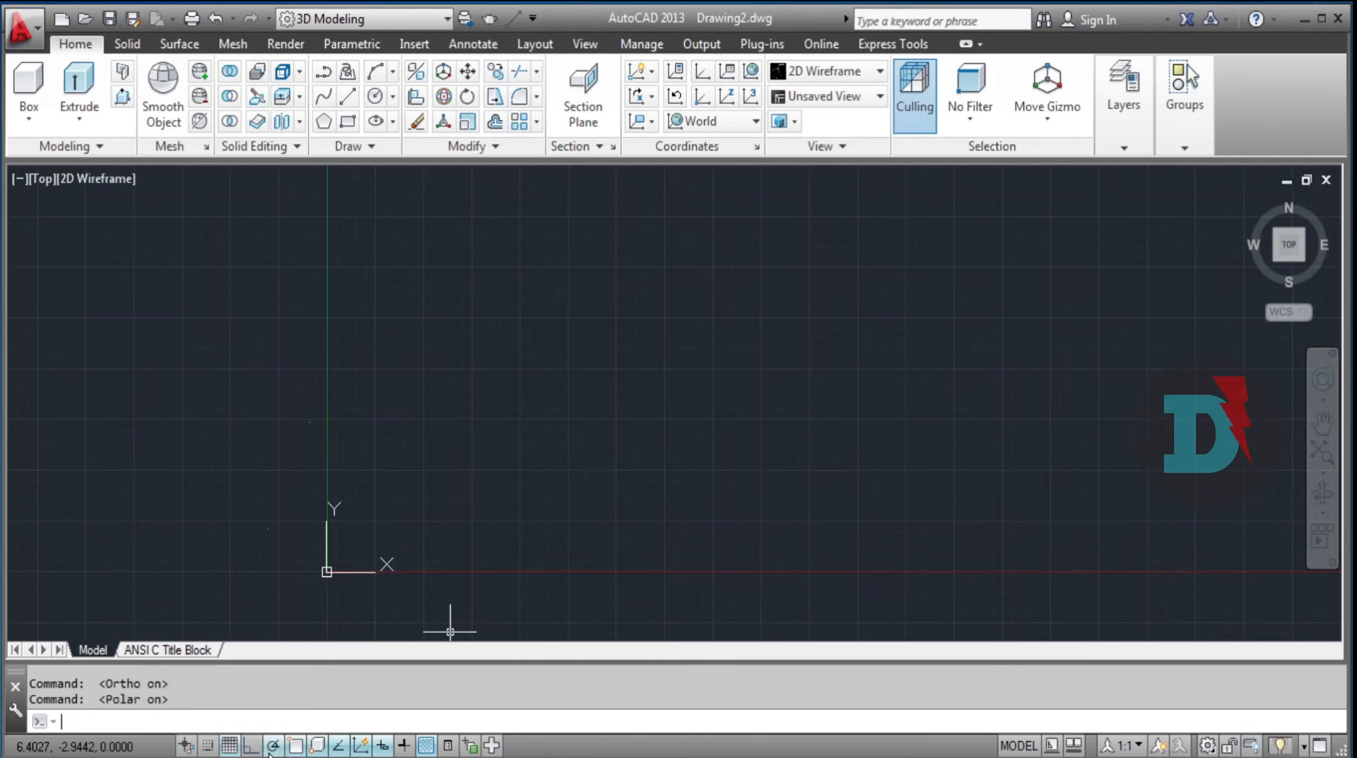
key("F10")
key("Escape")
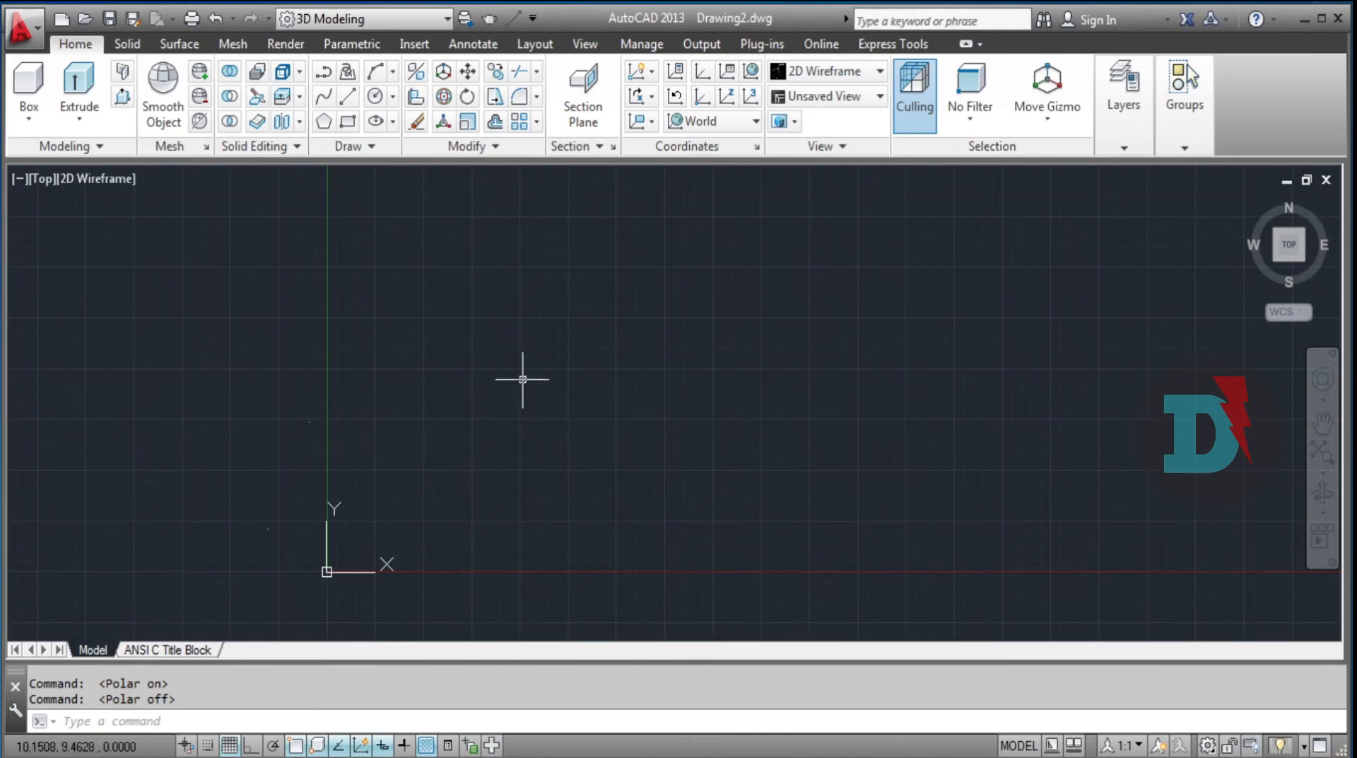
Step: With ortho mode on, draw a trial line about 16 units horizontally, continuing about 9 units straight down from its right end
type("l")
key("Return")
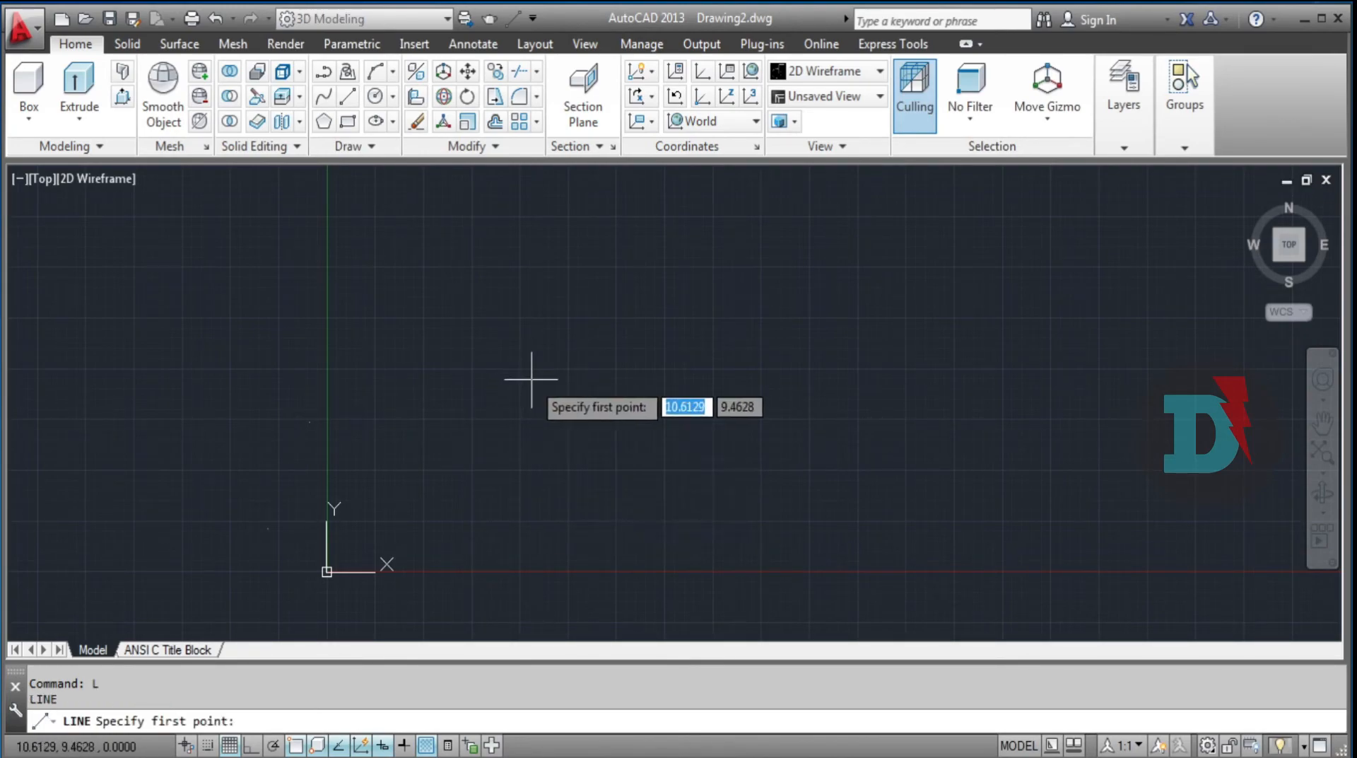
left_click(531, 379)
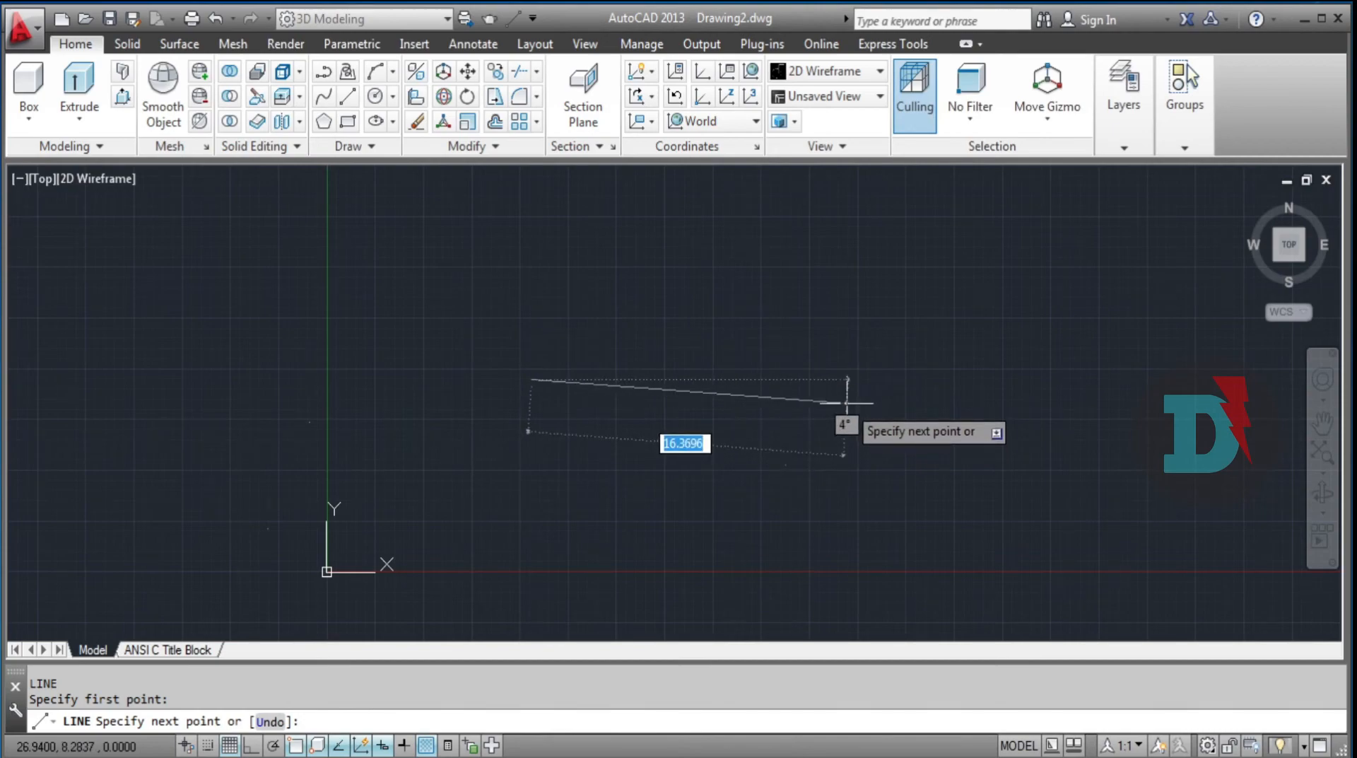
key("F8")
left_click(842, 379)
left_click(842, 556)
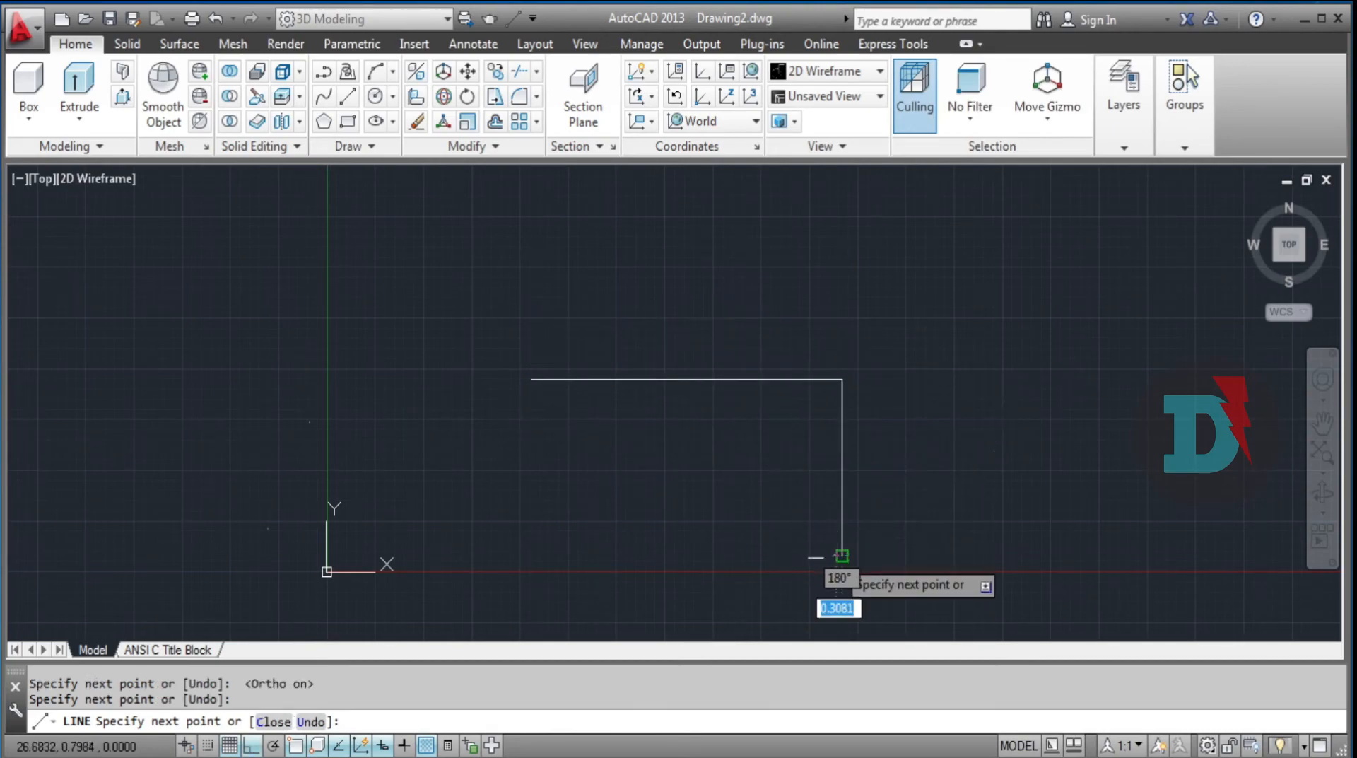
key("Escape")
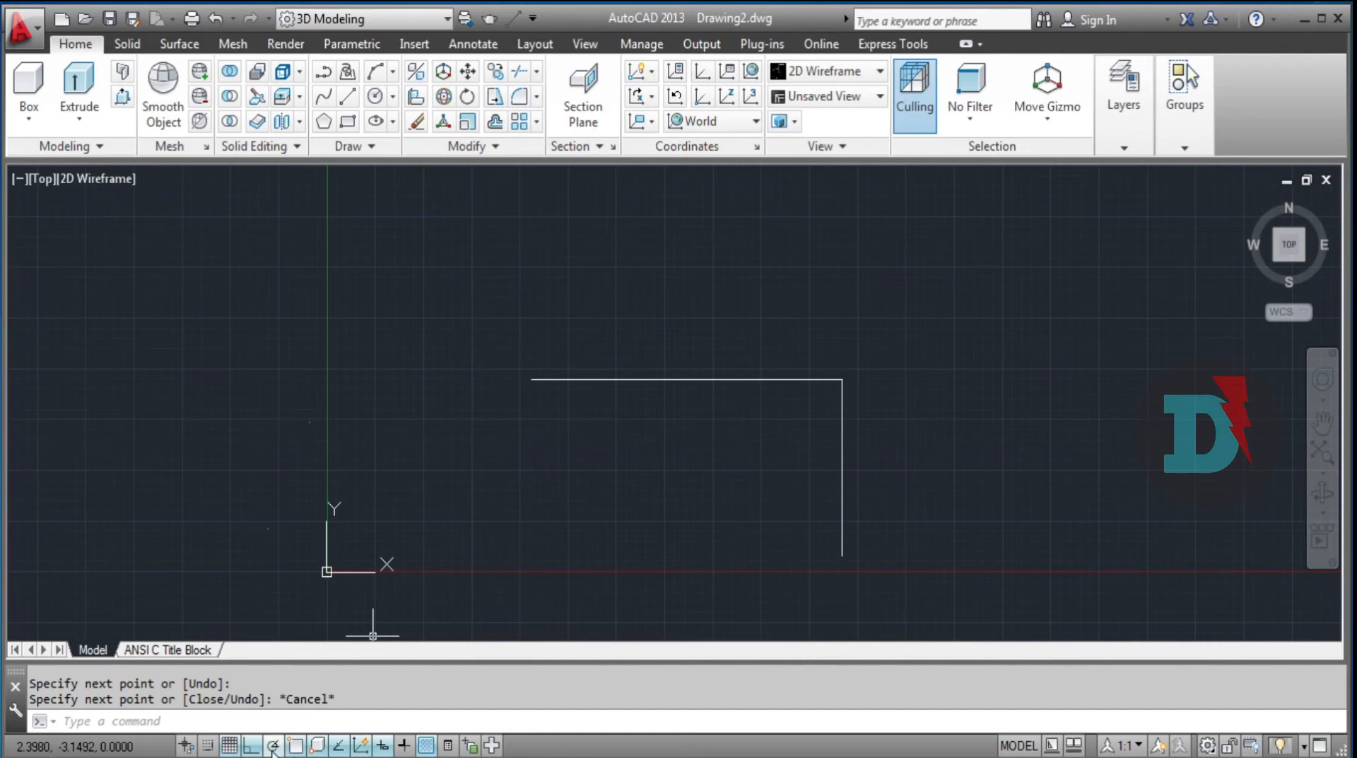
Step: With polar tracking on, draw a circle of about 4.6 units radius, centred below the horizontal line's left end, level with the vertical line's lower end
left_click(273, 746)
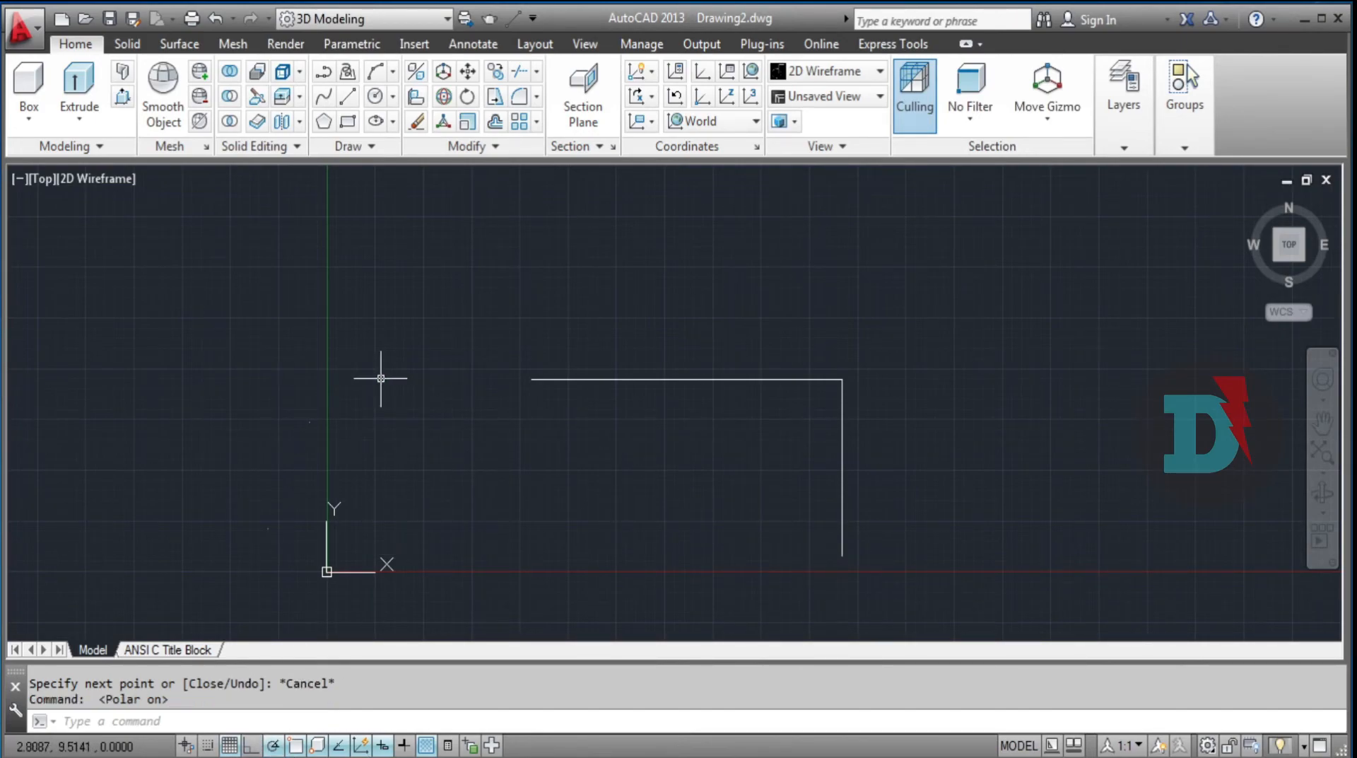
type("c")
key("Return")
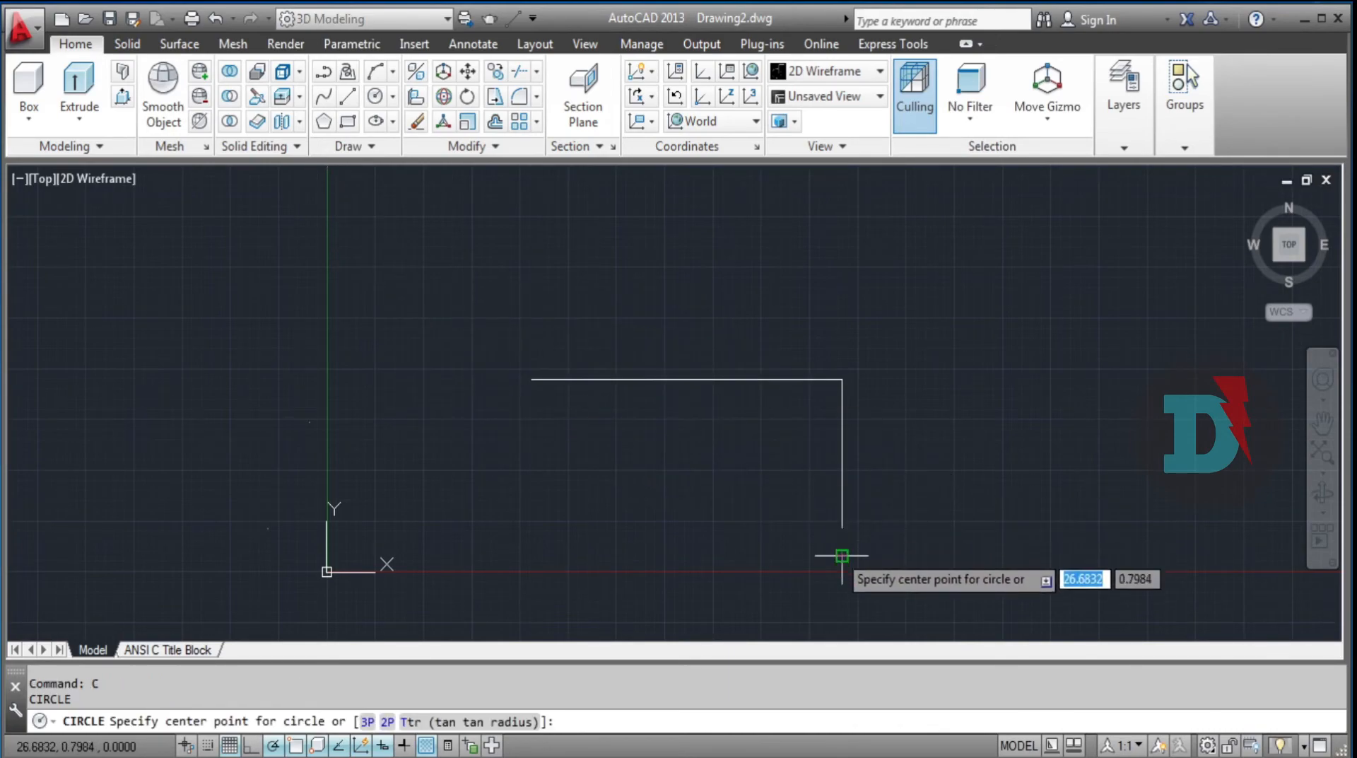
left_click(531, 556)
left_click(480, 472)
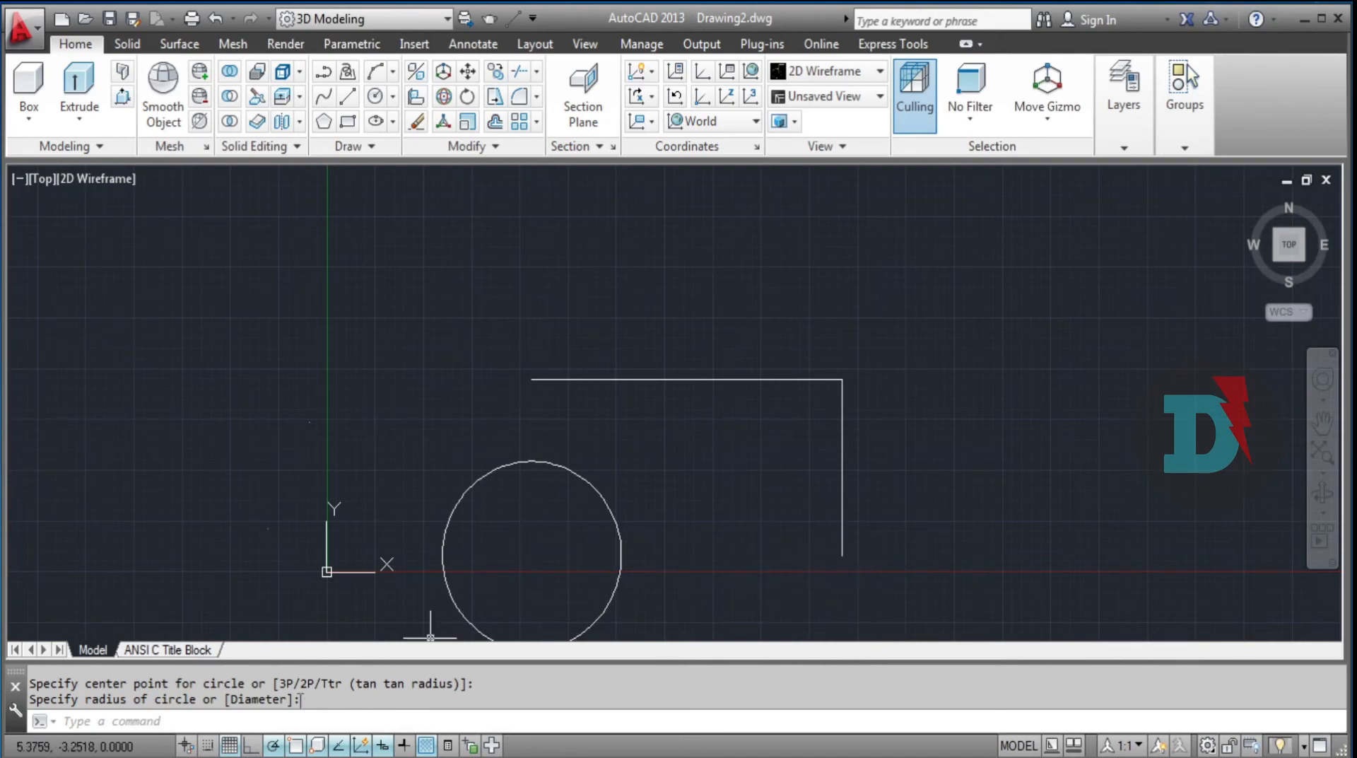
left_click(274, 746)
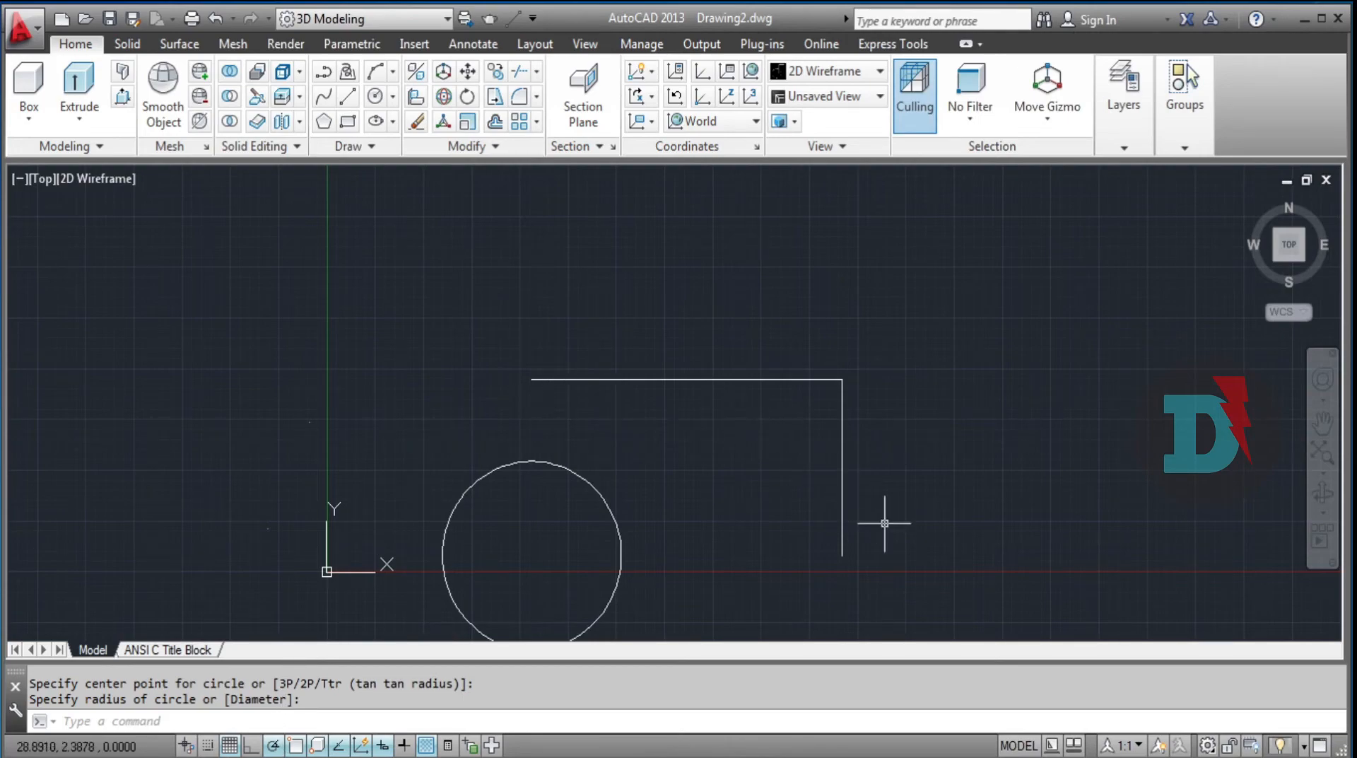
Step: Erase the two trial lines and the circle
key("Escape")
left_click(916, 567)
left_click(548, 403)
key("Delete")
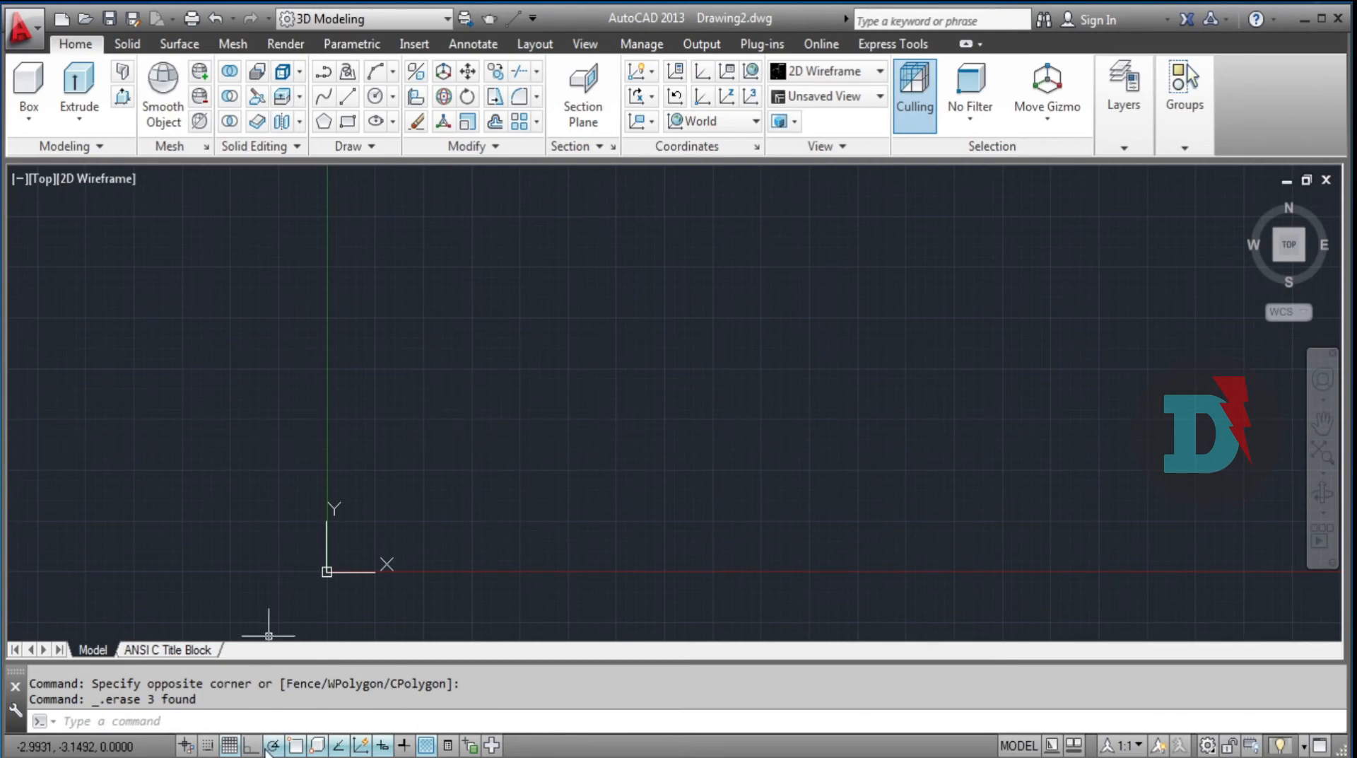
Step: Toggle polar tracking, and with ortho mode on draw a line about 16 units horizontally and about 10 units straight down
key("F10")
key("F10")
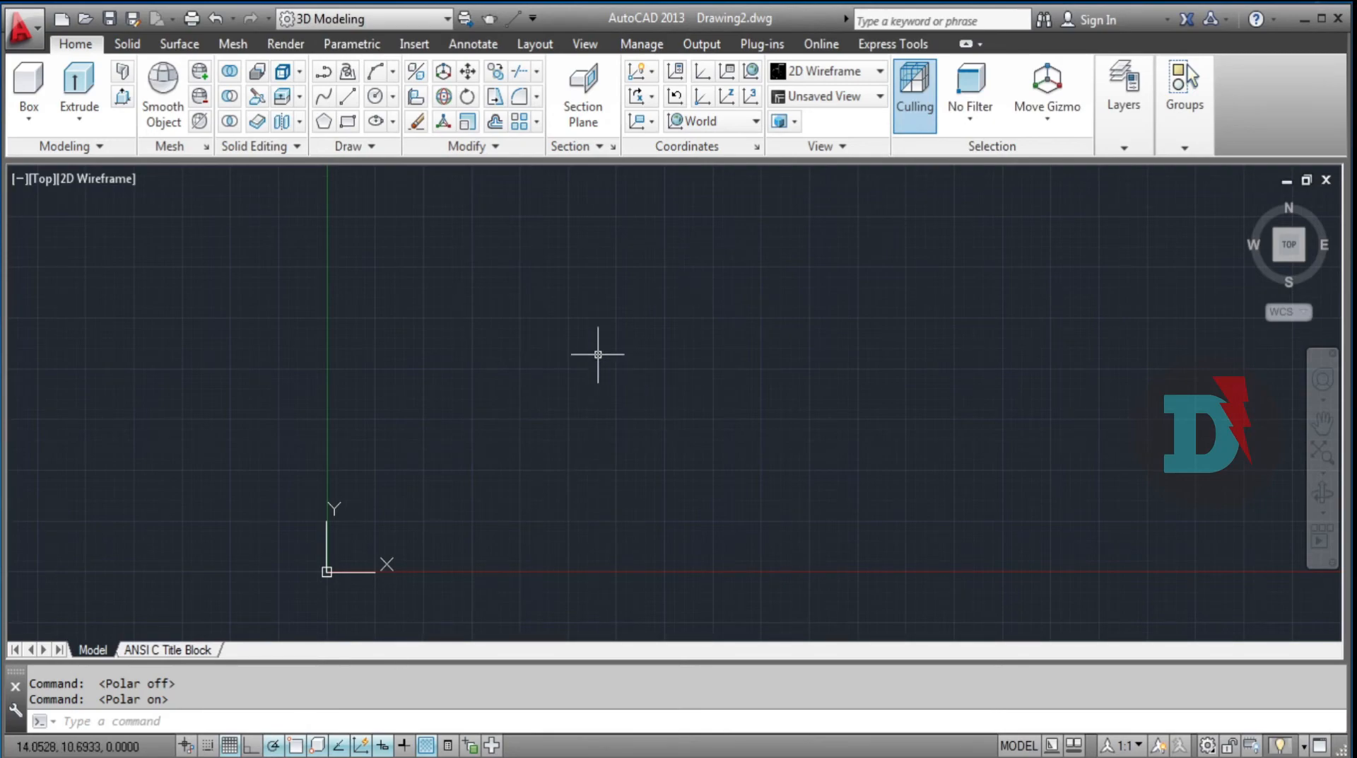
type("l")
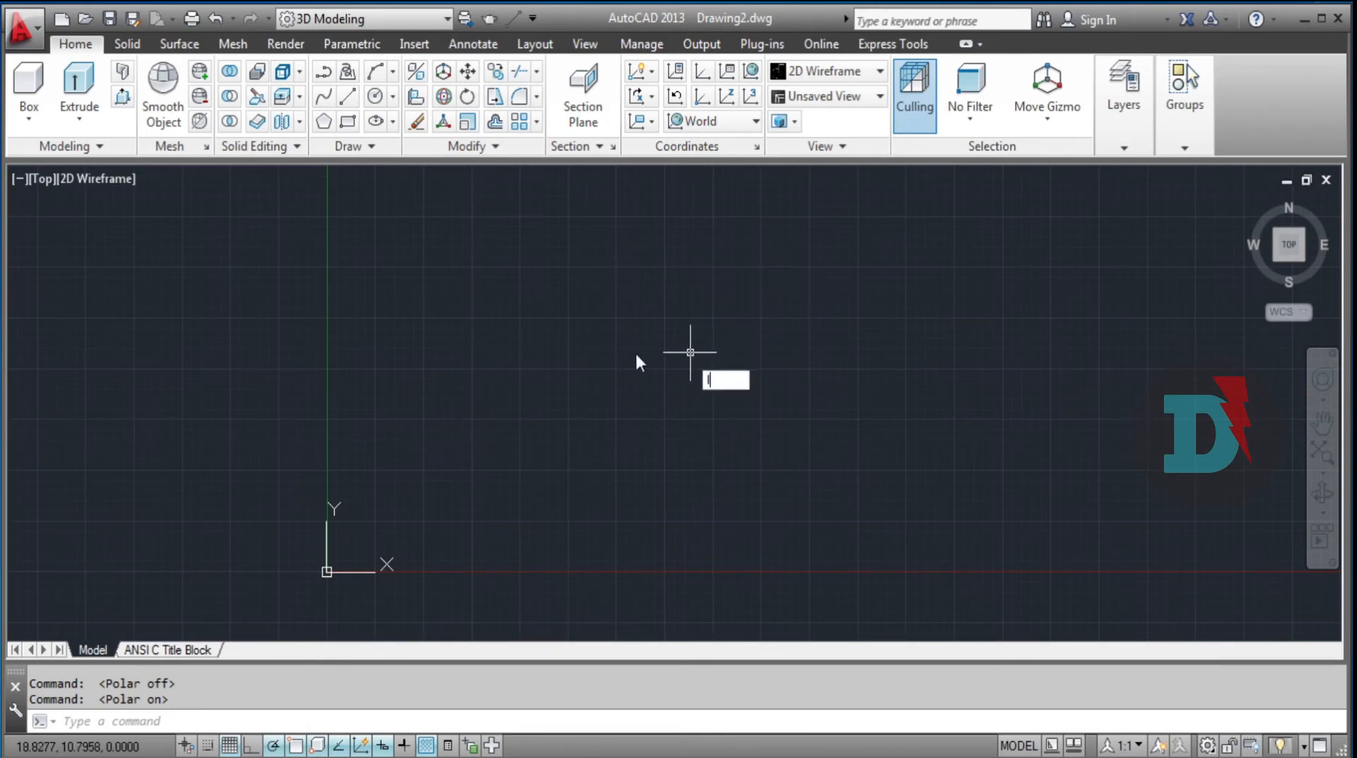
key("Return")
left_click(651, 352)
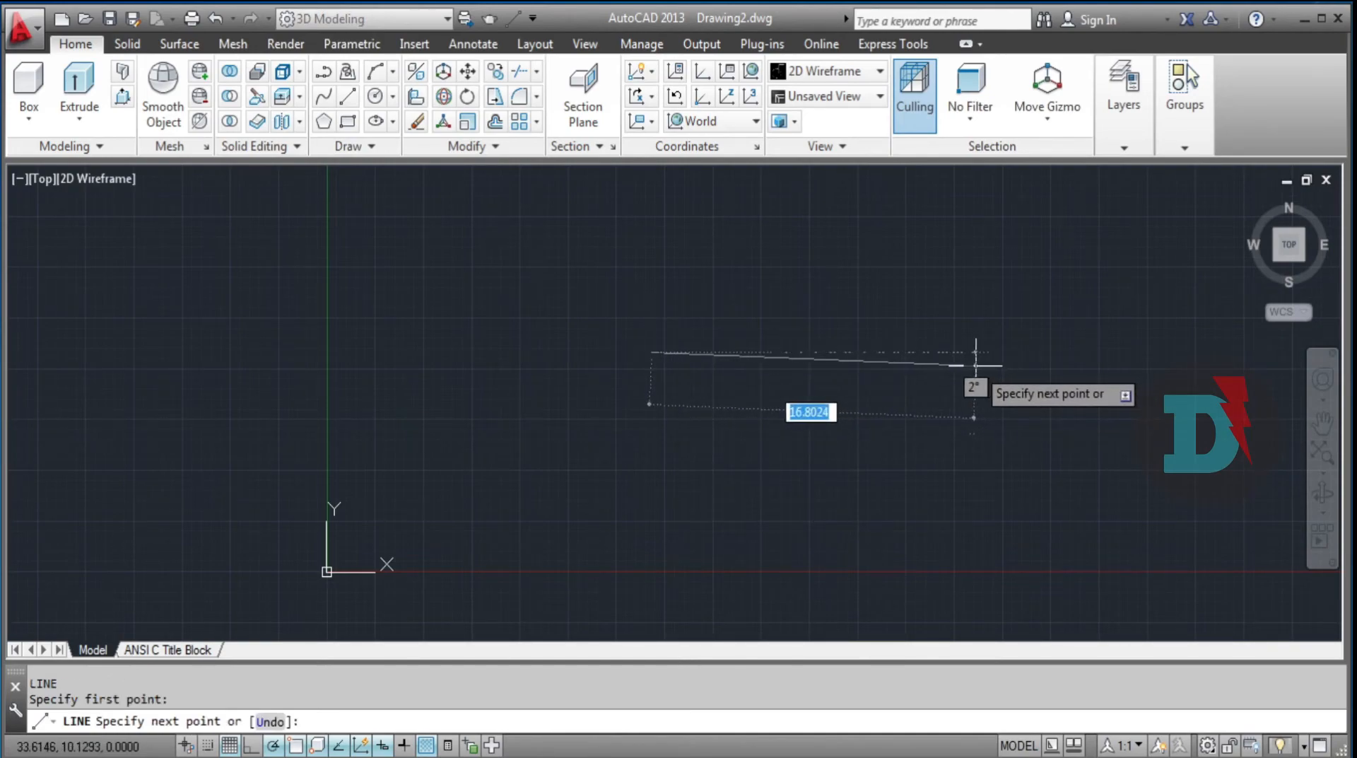
key("F8")
left_click(957, 351)
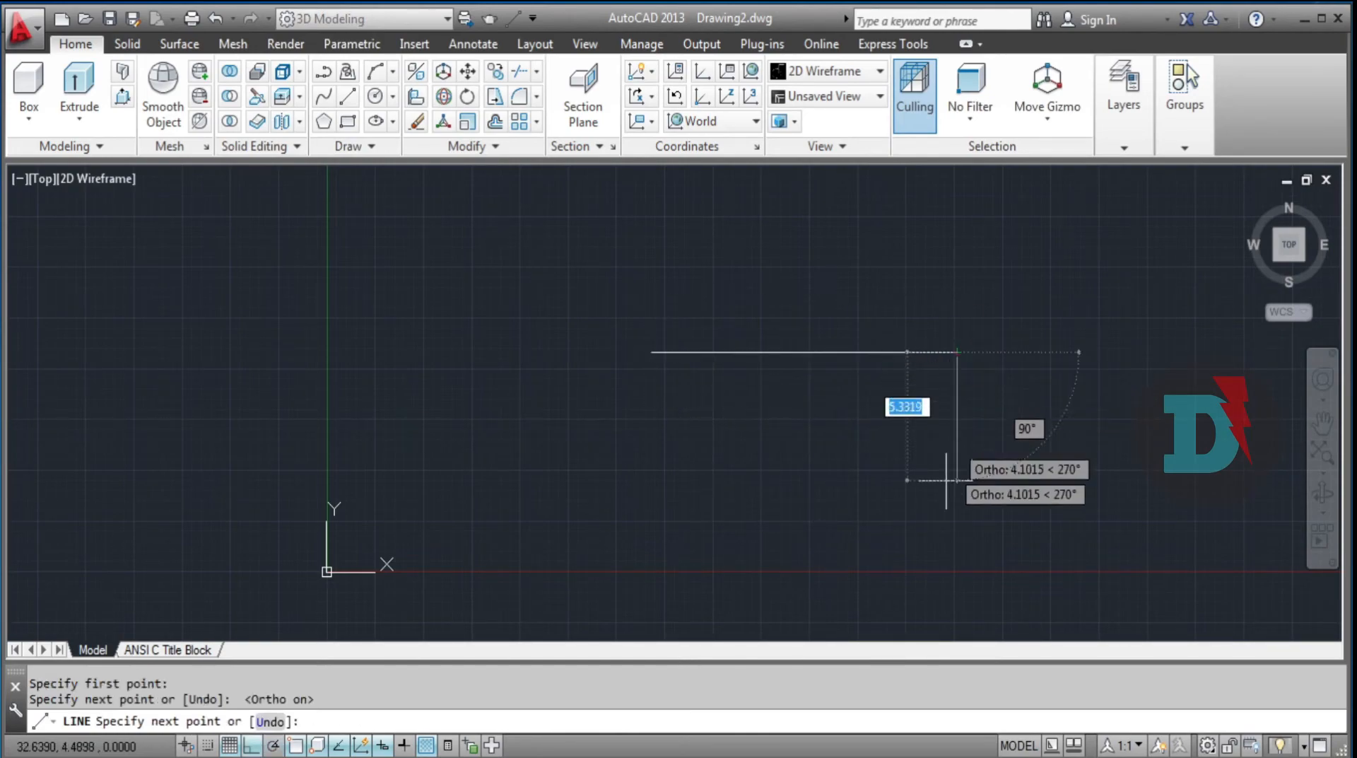
left_click(937, 549)
key("Escape")
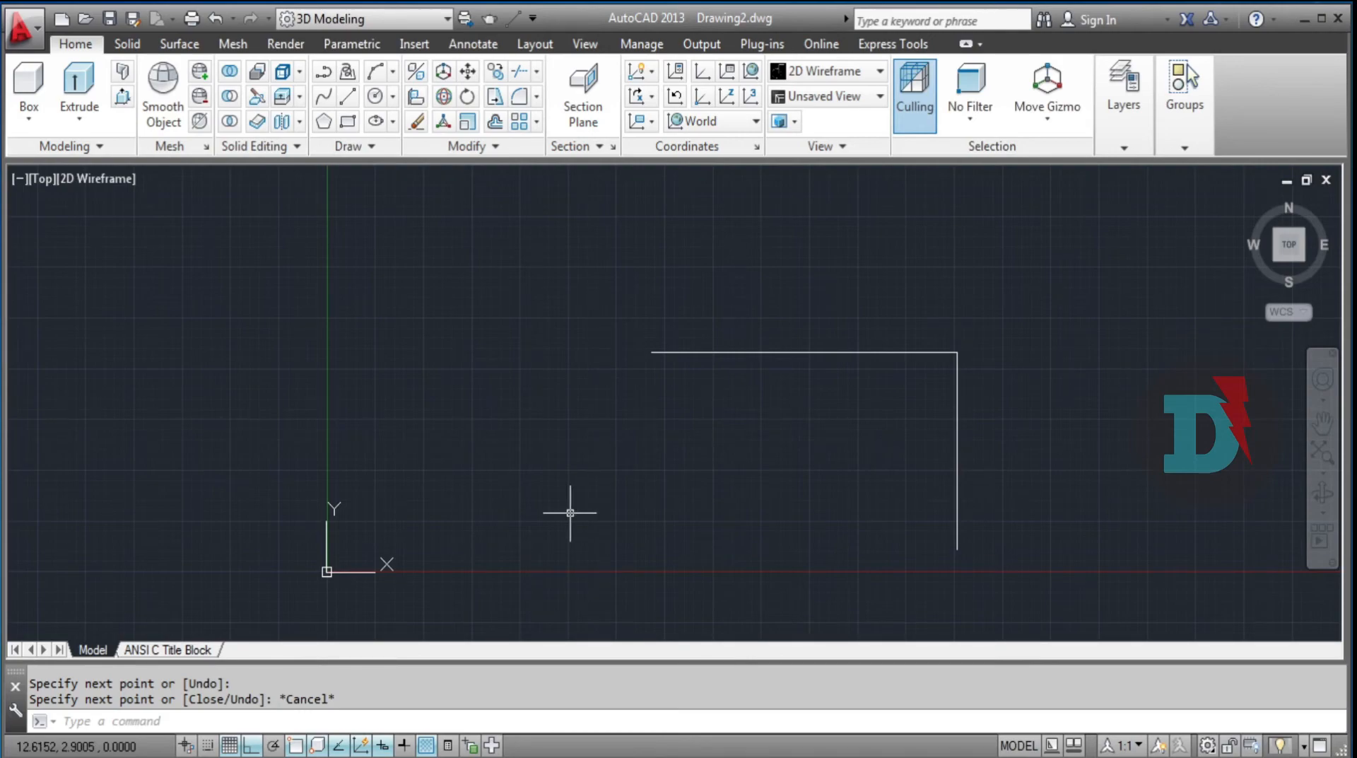
Step: With polar tracking on, draw a circle of radius 5 centred below the horizontal line's left end, level with the vertical line's lower end
key("F10")
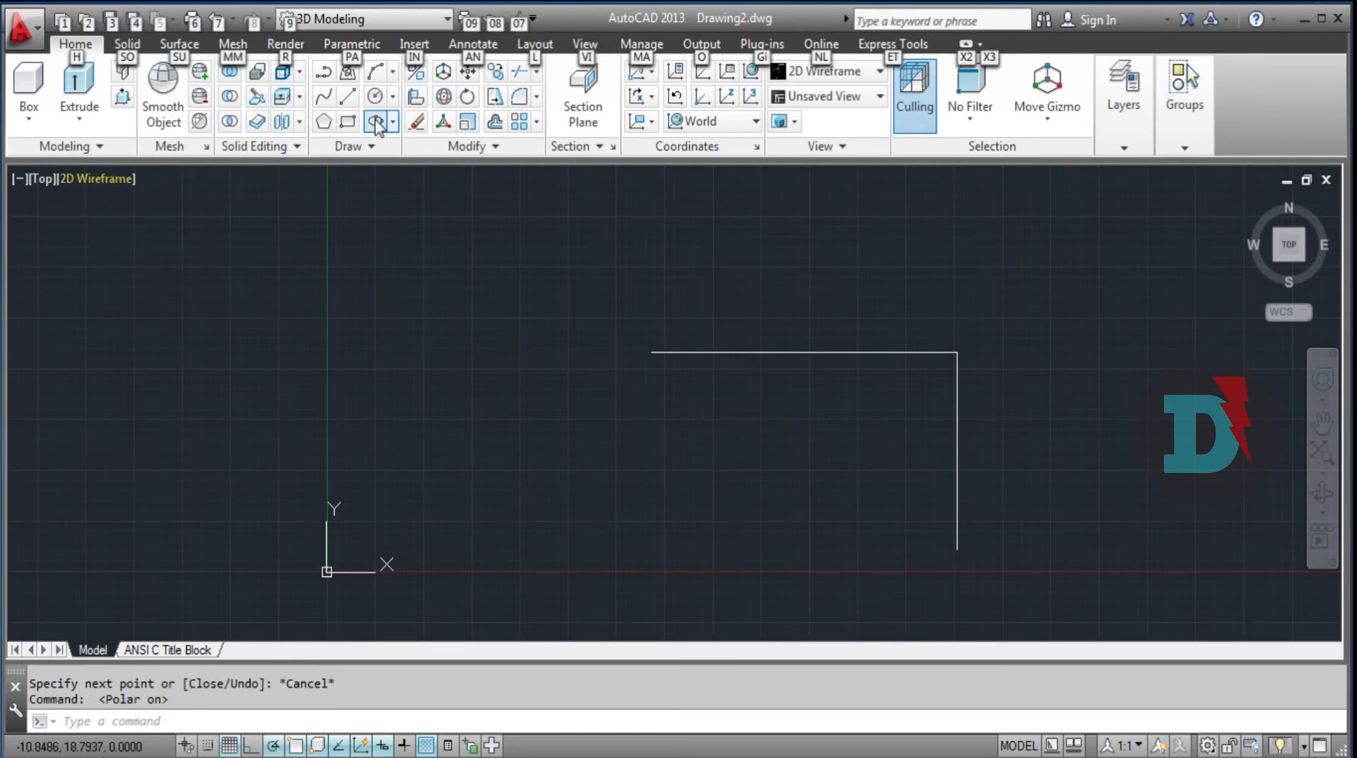
left_click(377, 99)
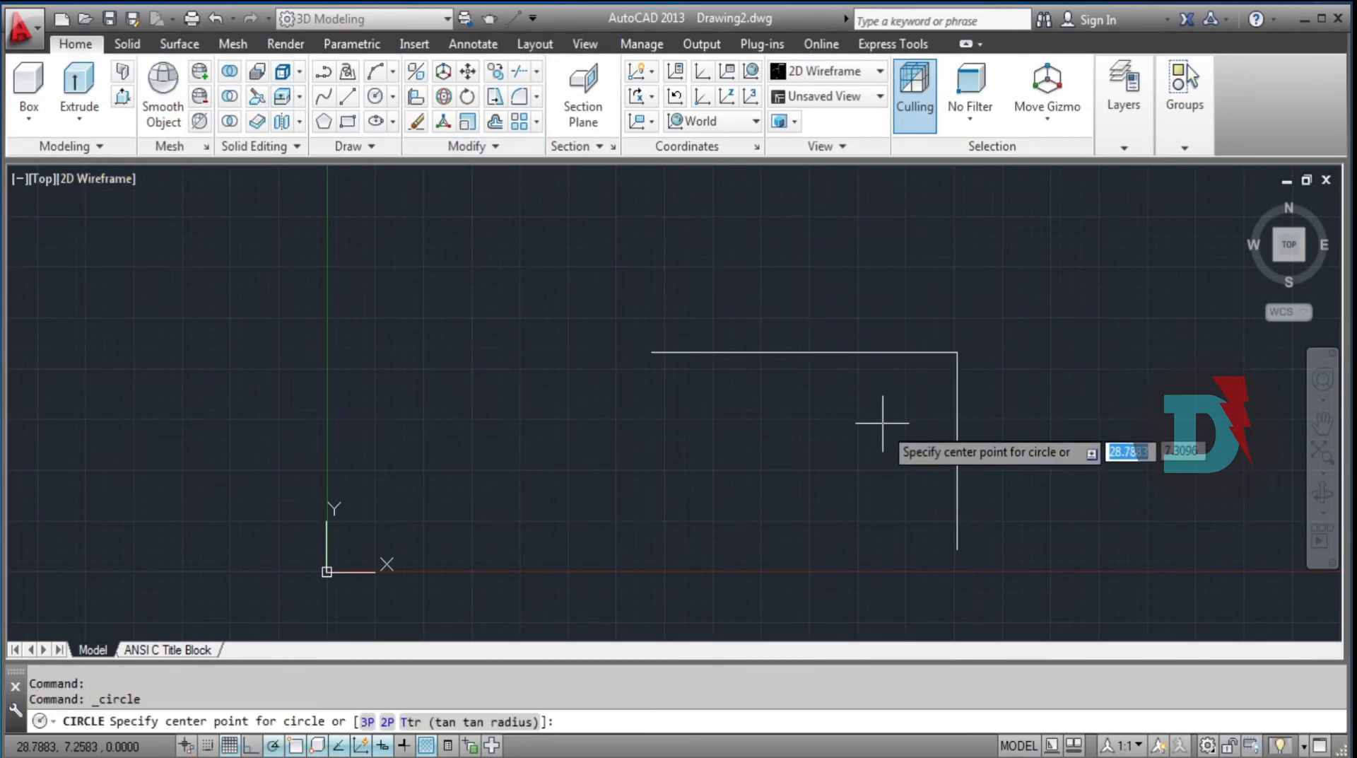
mouse_move(651, 351)
left_click(650, 549)
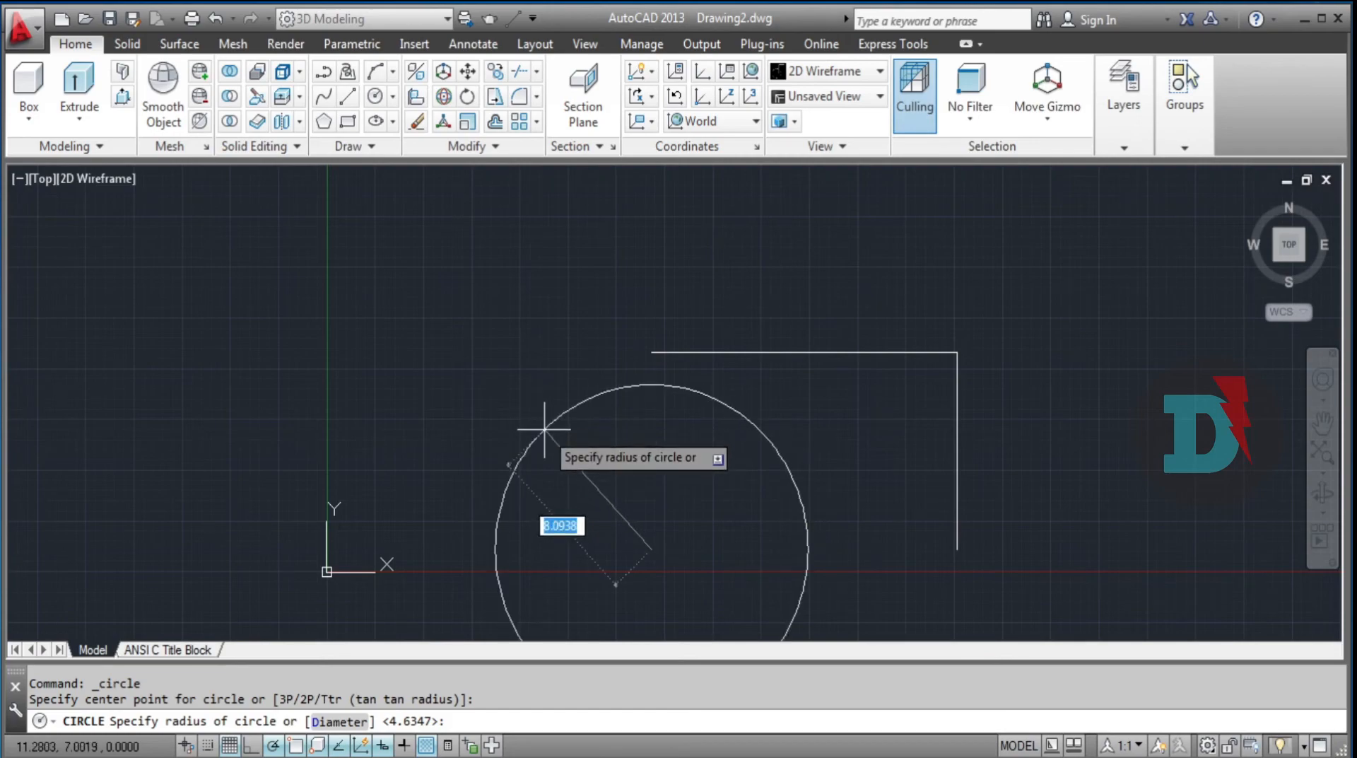
type("5")
key("Return")
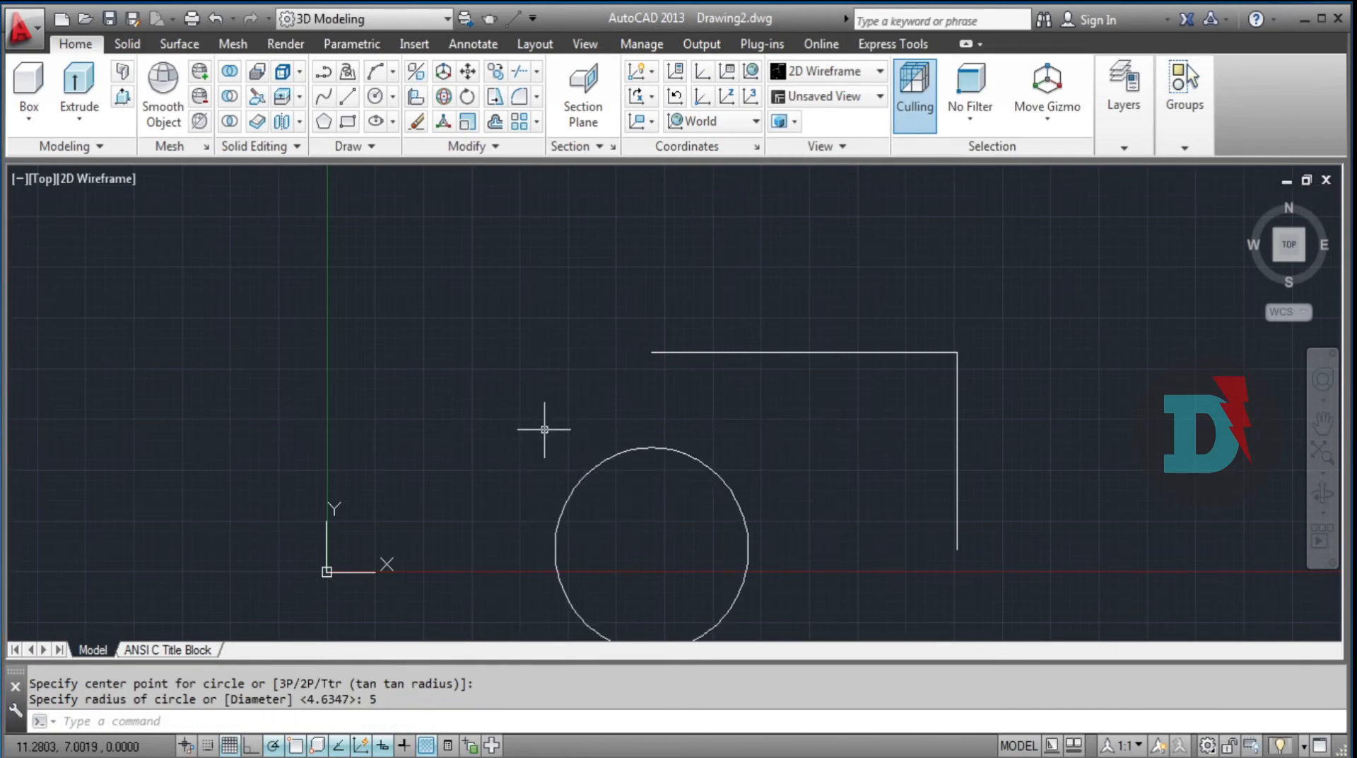
Step: Draw a line from the horizontal line's left end down near the circle's centre, and on horizontally slightly past the right vertical line
type("l")
key("Return")
left_click(649, 353)
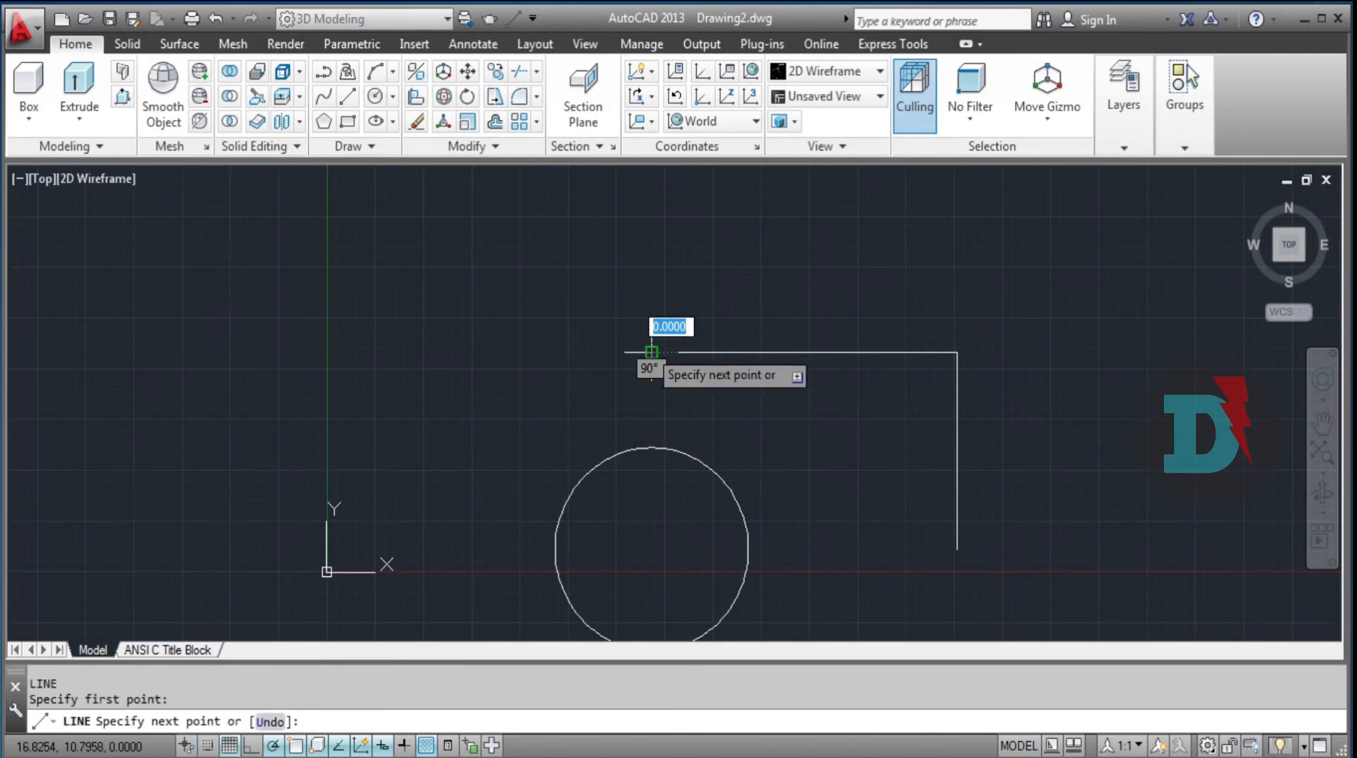
left_click(651, 546)
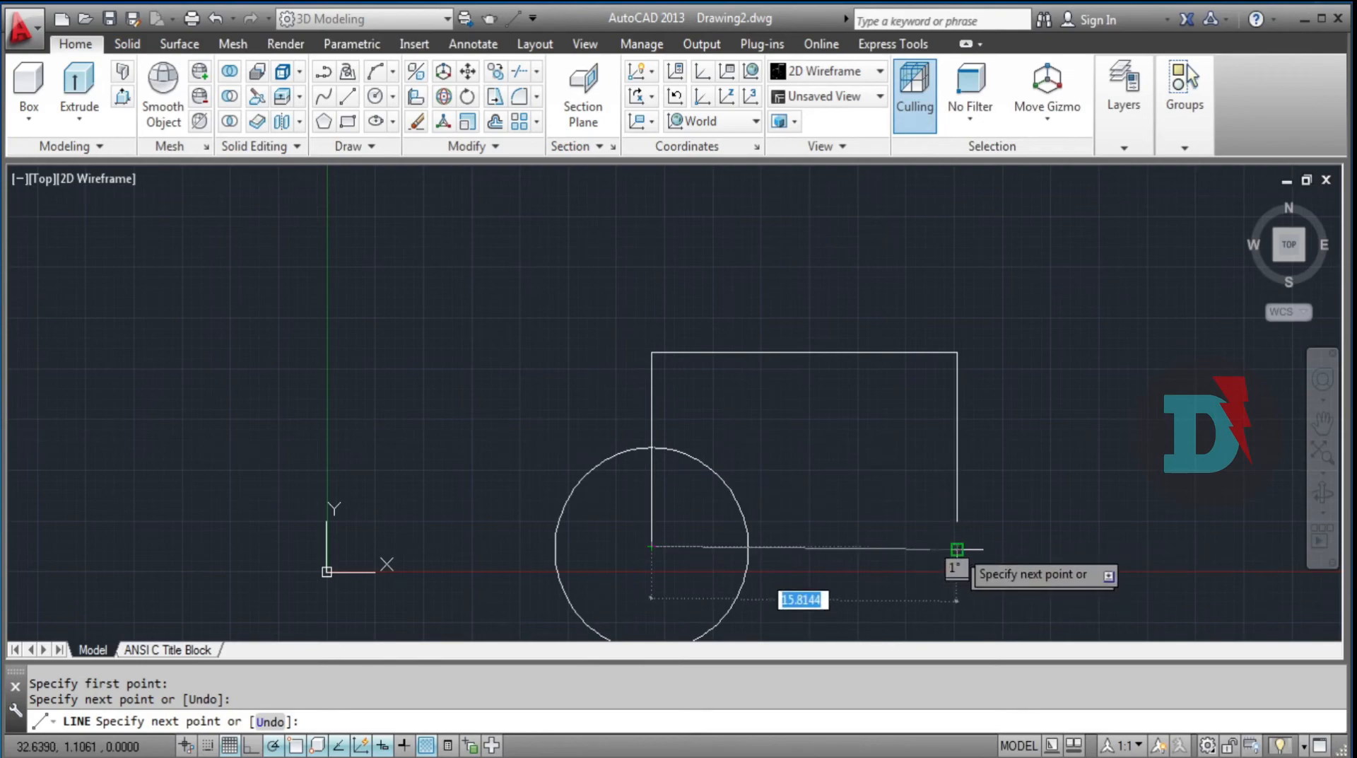
scroll(957, 549, "up", 5)
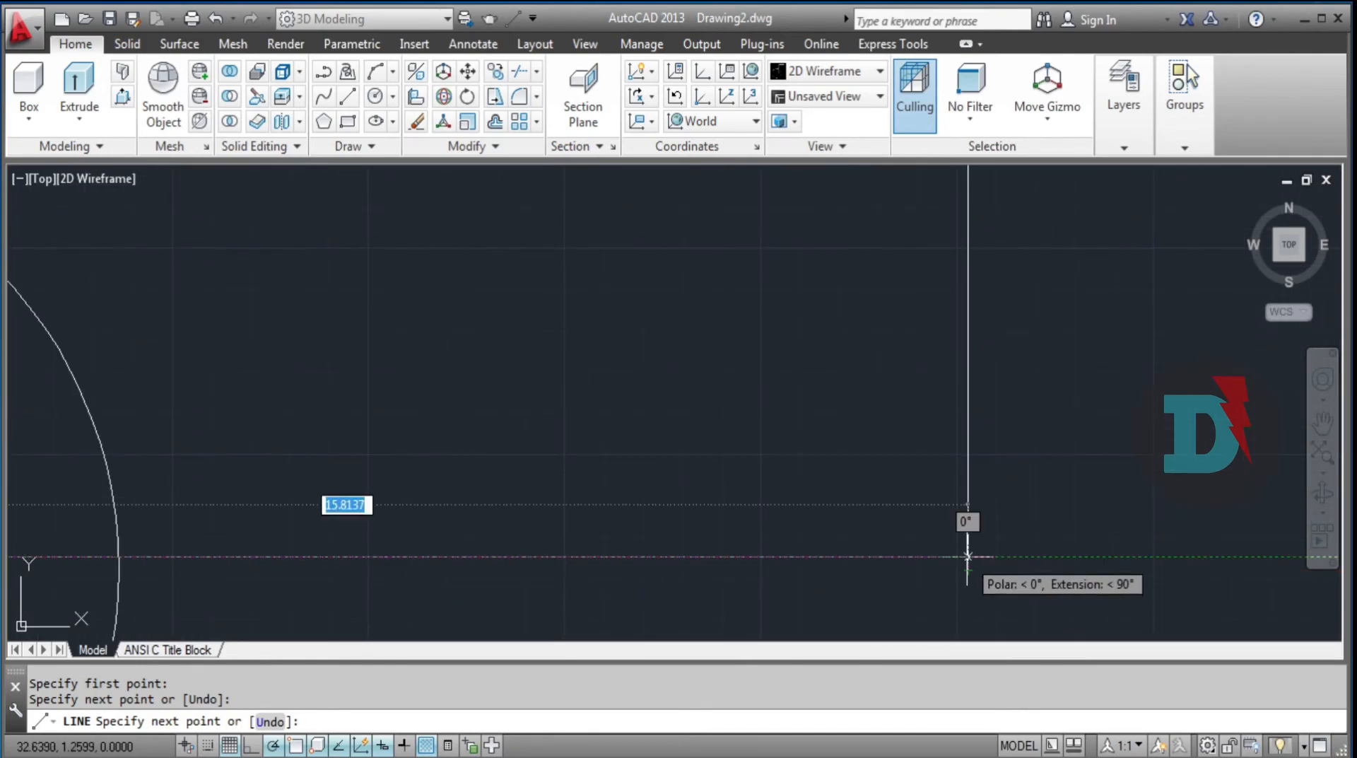
key("F8")
left_click(1024, 556)
key("Escape")
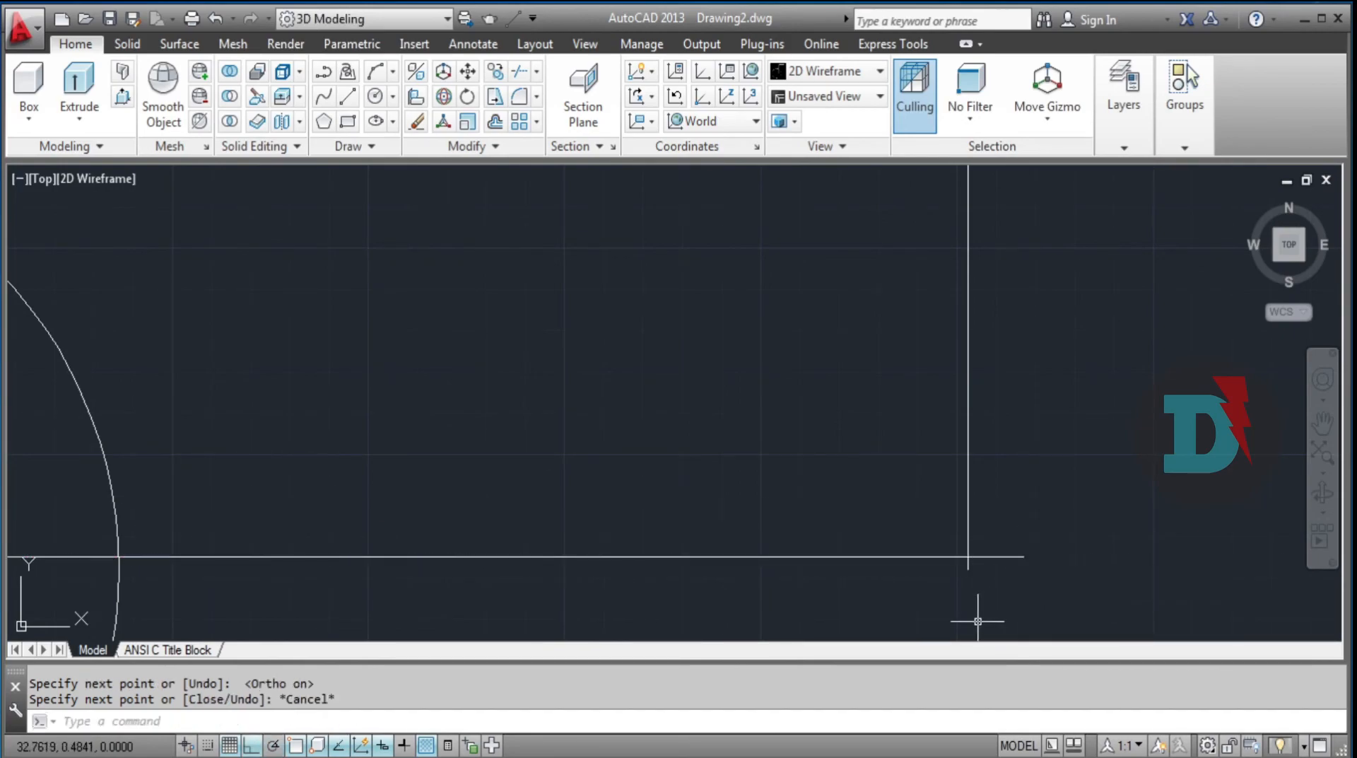
Step: Erase the whole trial figure, made up of the rectangle's lines and the circle
type("tr")
key("Escape")
scroll(849, 529, "down", 5)
scroll(588, 487, "up", 4)
middle_click_drag(500, 521, 681, 358)
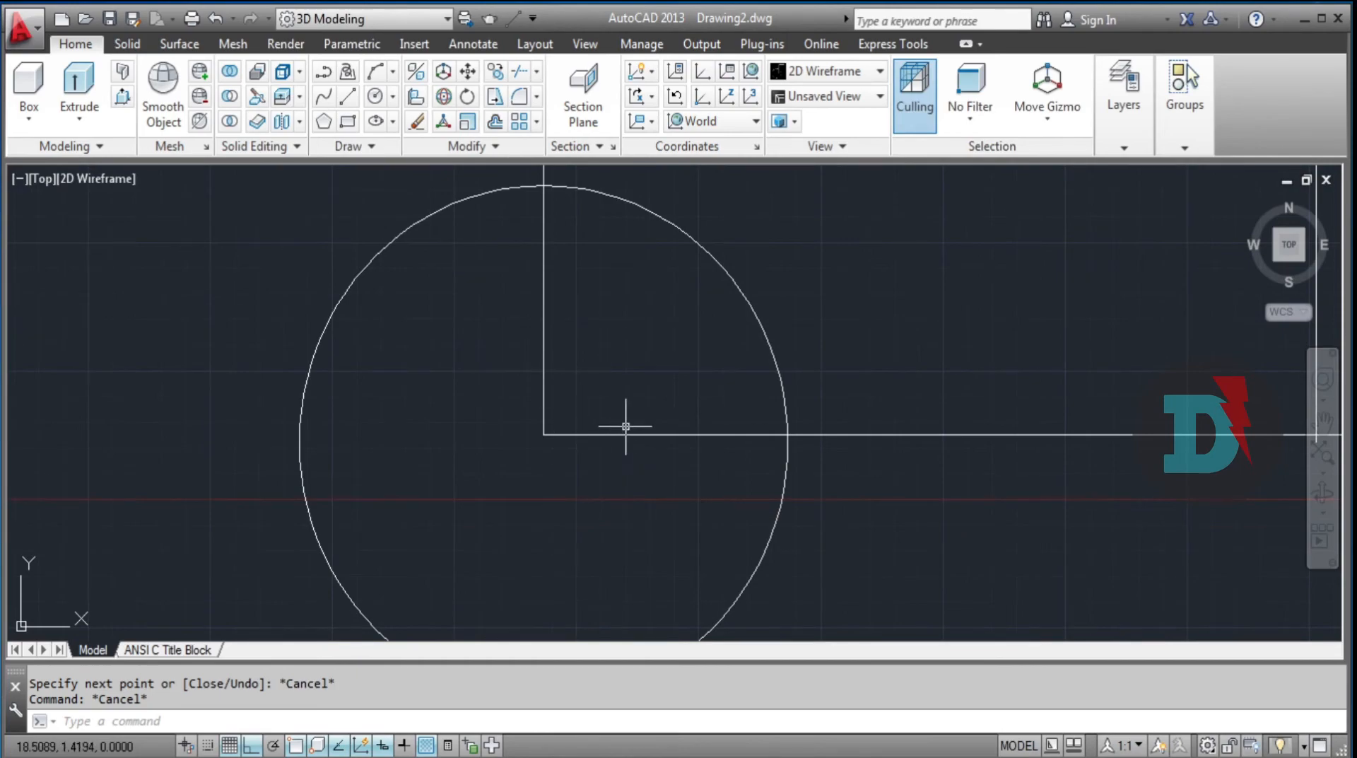
scroll(715, 460, "down", 6)
left_click(1015, 539)
left_click(592, 314)
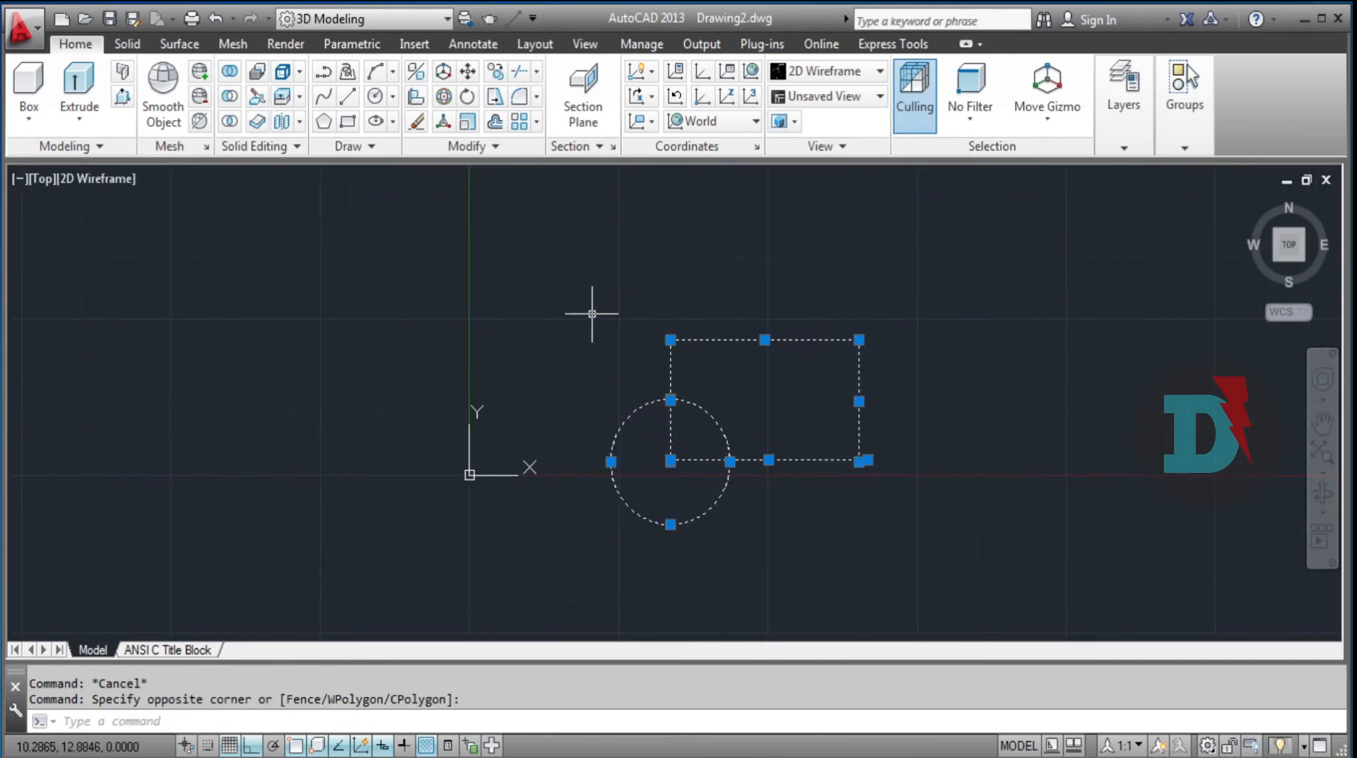
key("Delete")
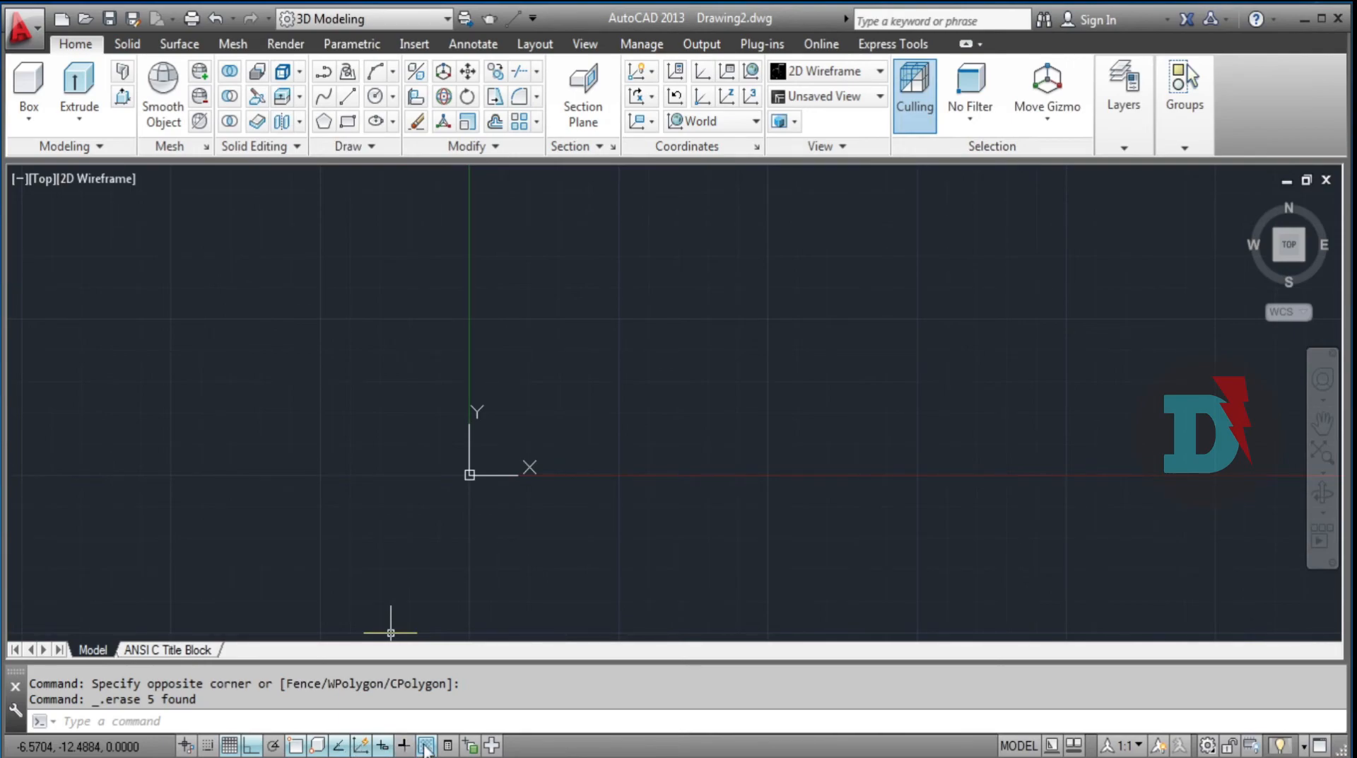
Step: Toggle object snap off and on twice to try it, leaving object snap on
left_click(297, 746)
left_click(297, 746)
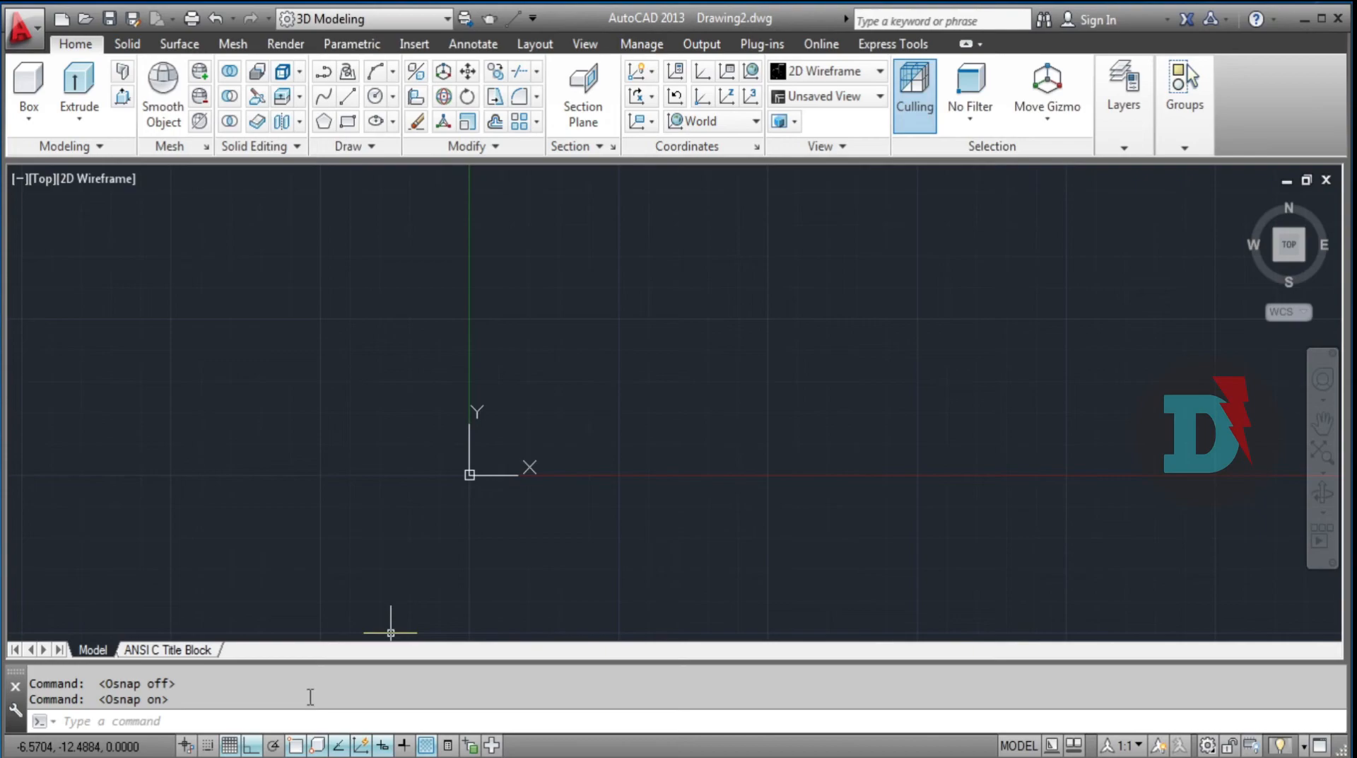
left_click(297, 746)
key("F3")
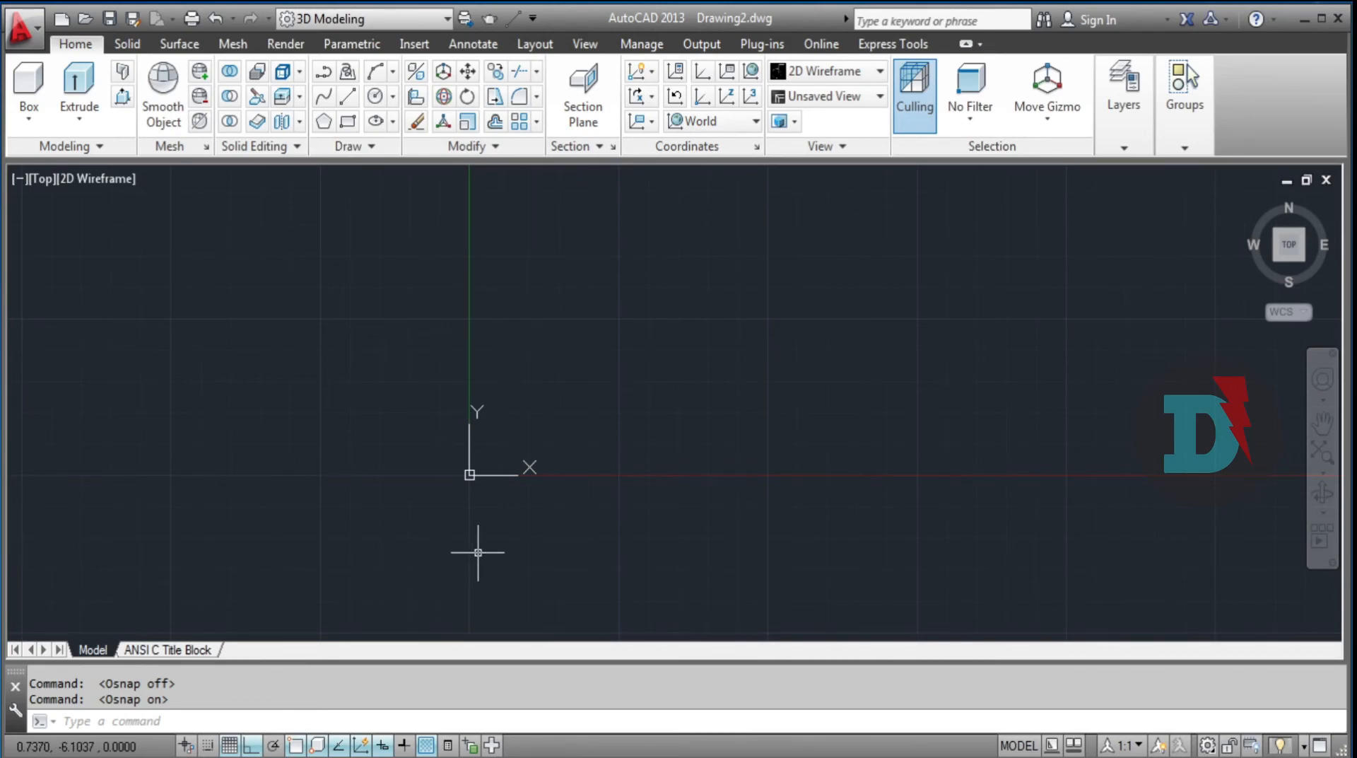
Step: In the object snap settings, enable Midpoint and Quadrant, disable Intersection and Extension, and accept the drafting settings
right_click(297, 746)
mouse_move(331, 734)
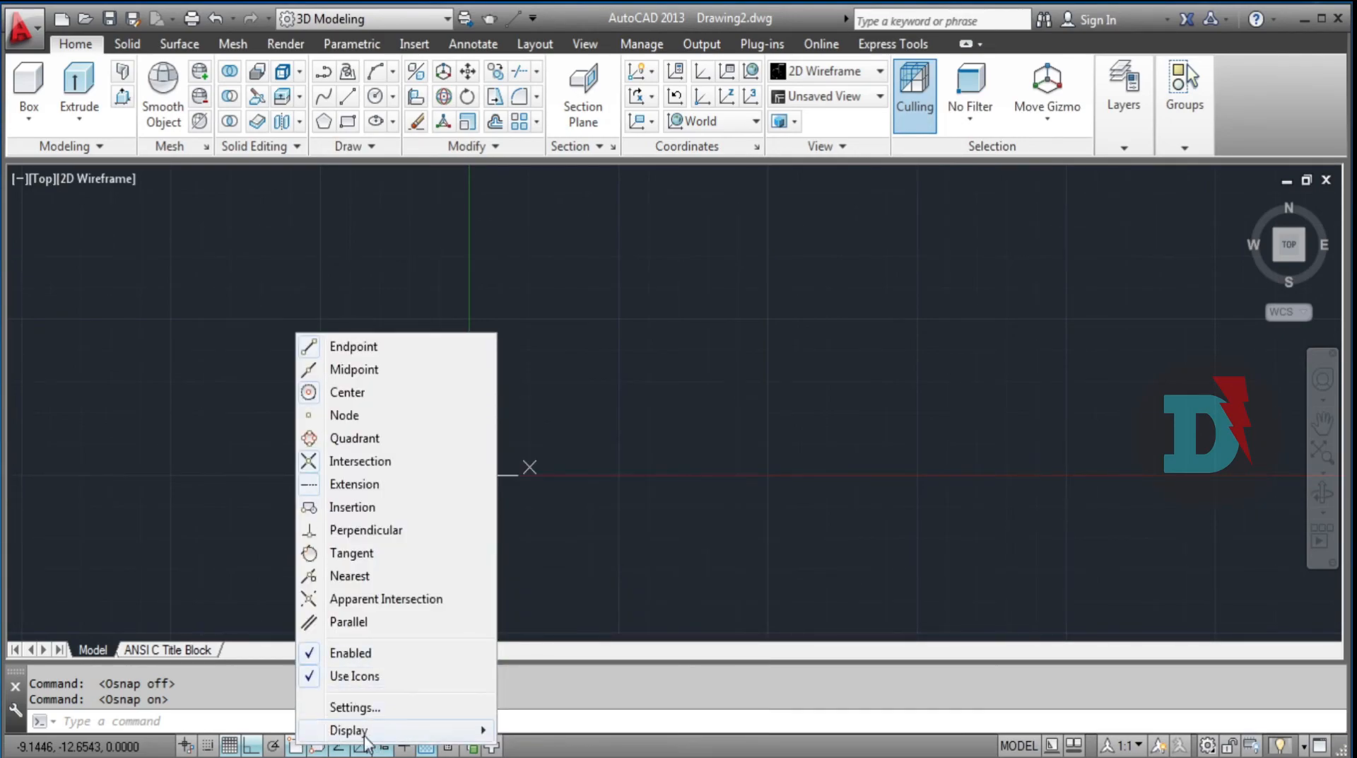
left_click(356, 708)
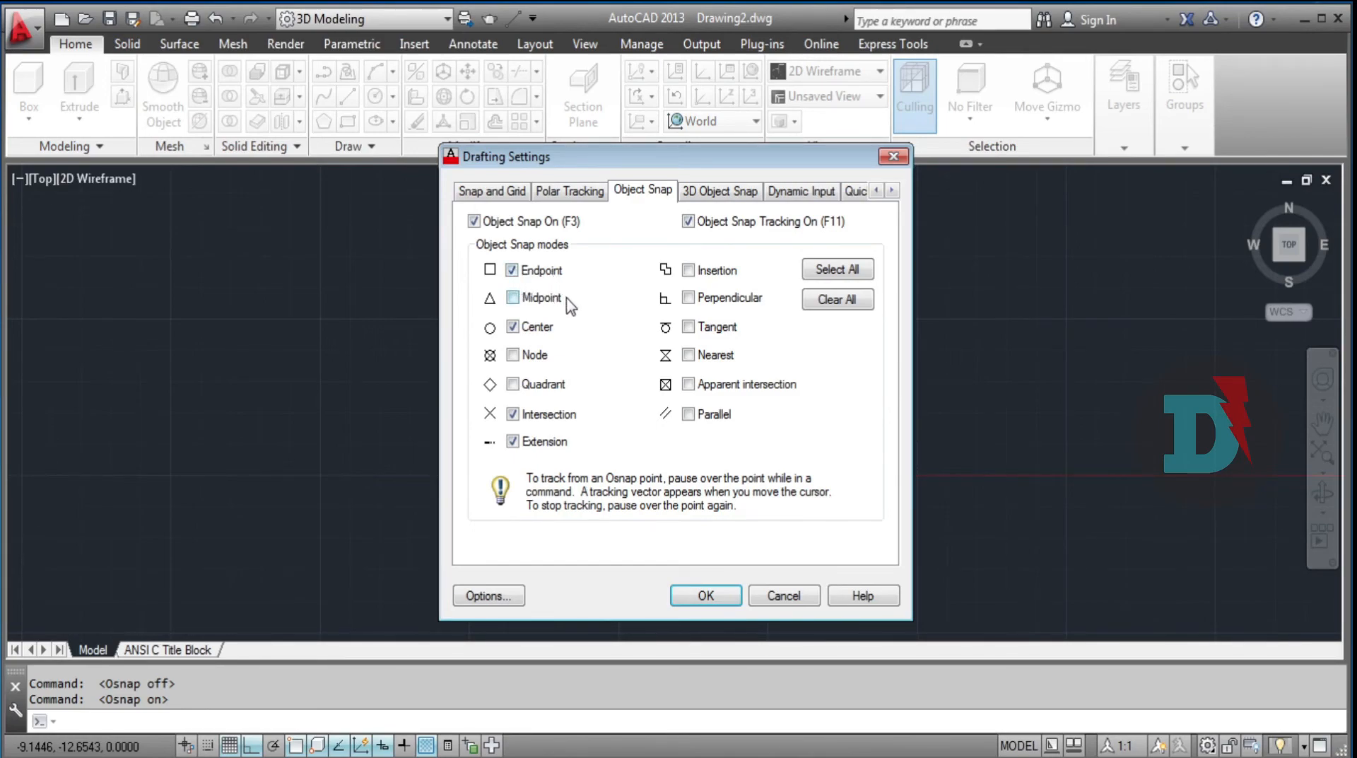
left_click(513, 300)
left_click(514, 415)
left_click(513, 385)
left_click(513, 443)
left_click(705, 595)
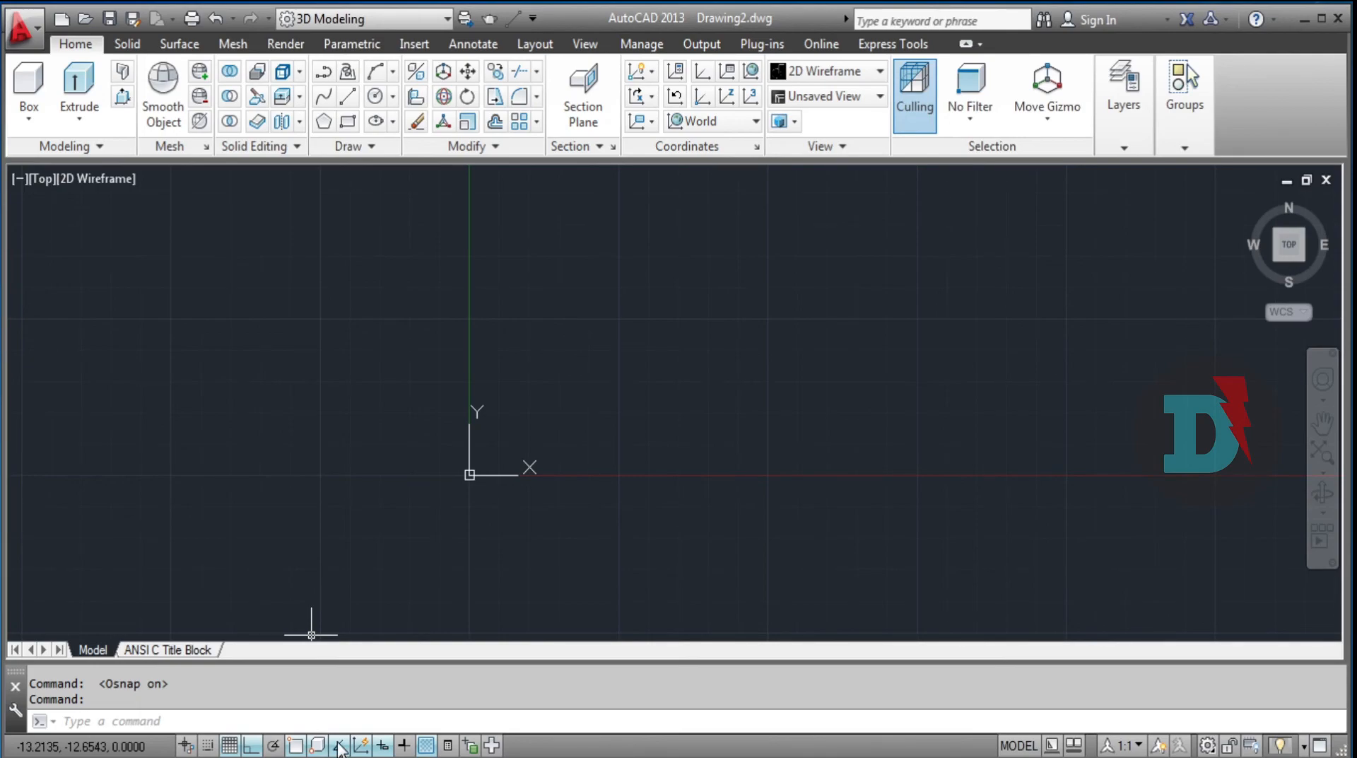
Step: Toggle object snap tracking off and back on to try it
left_click(338, 744)
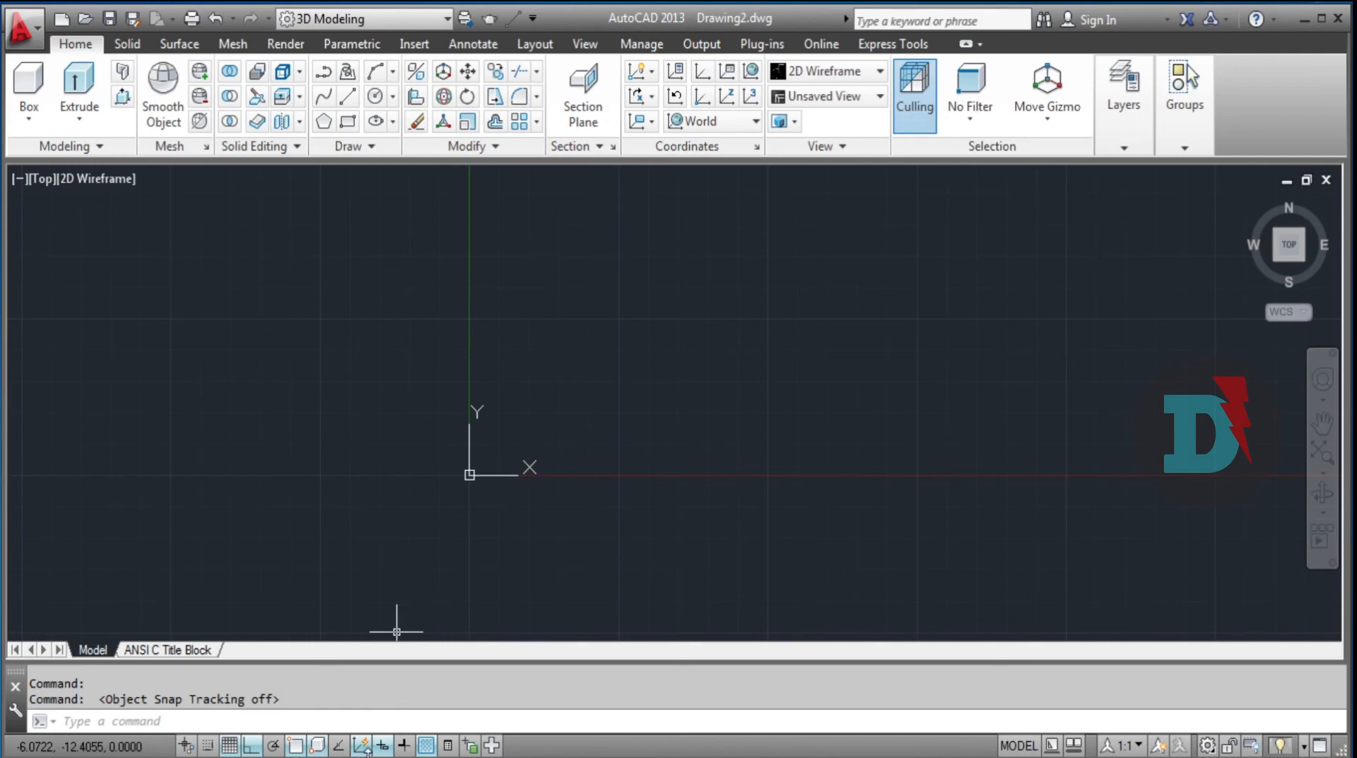
left_click(339, 745)
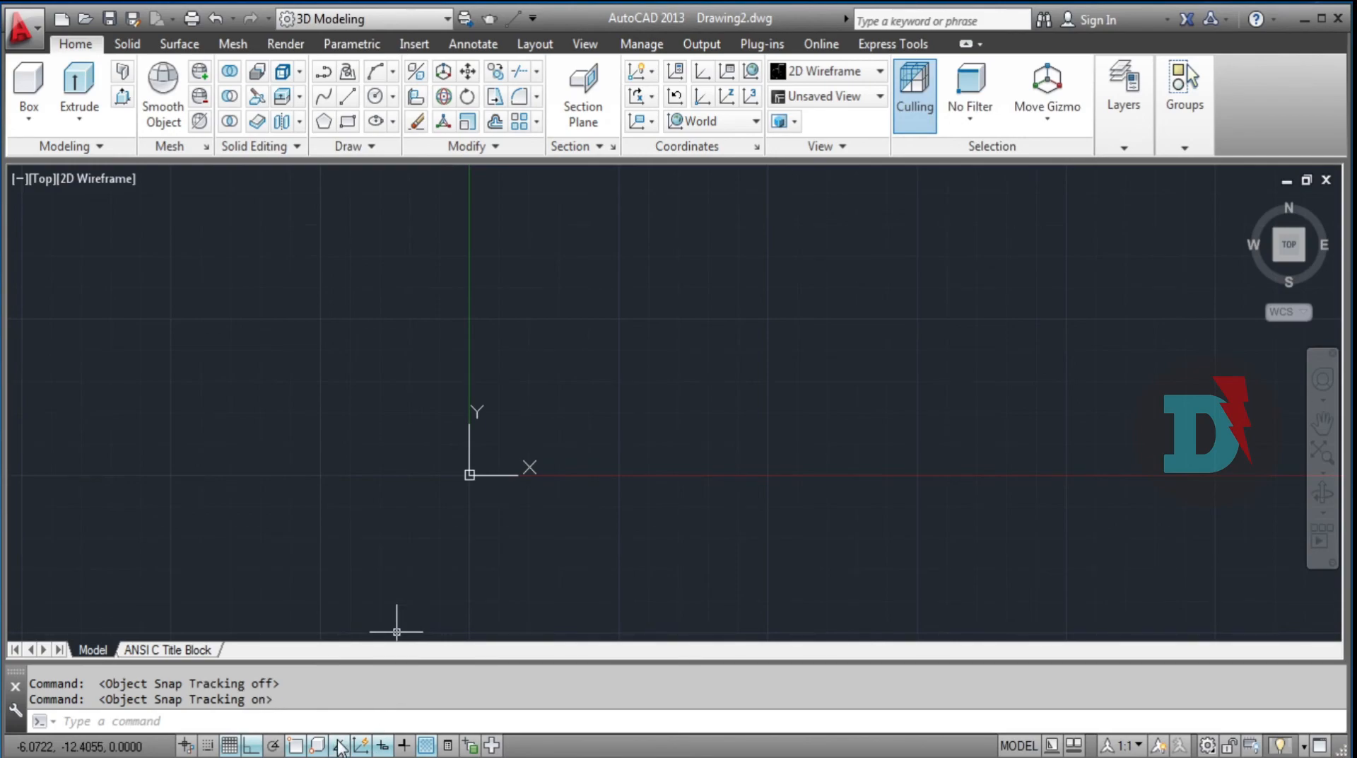